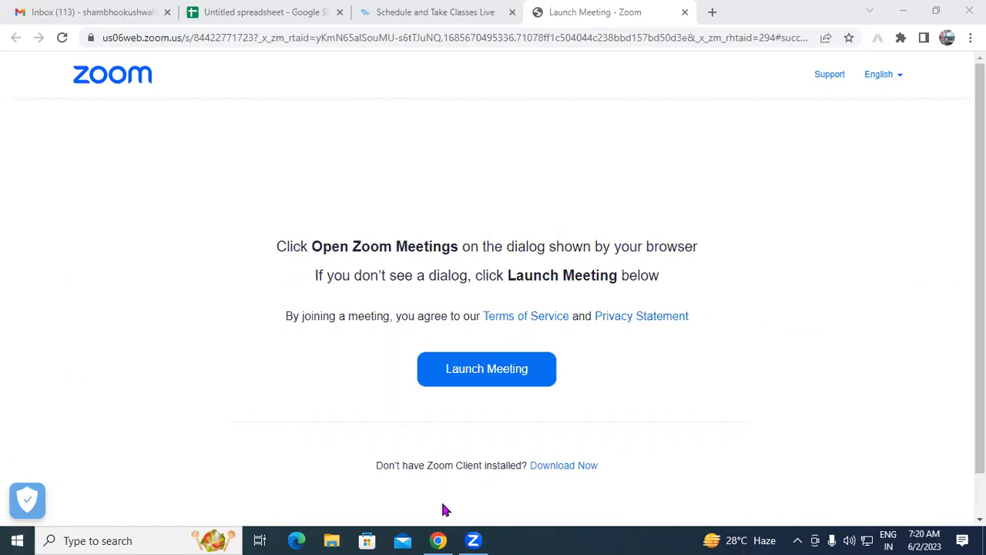
click(253, 11)
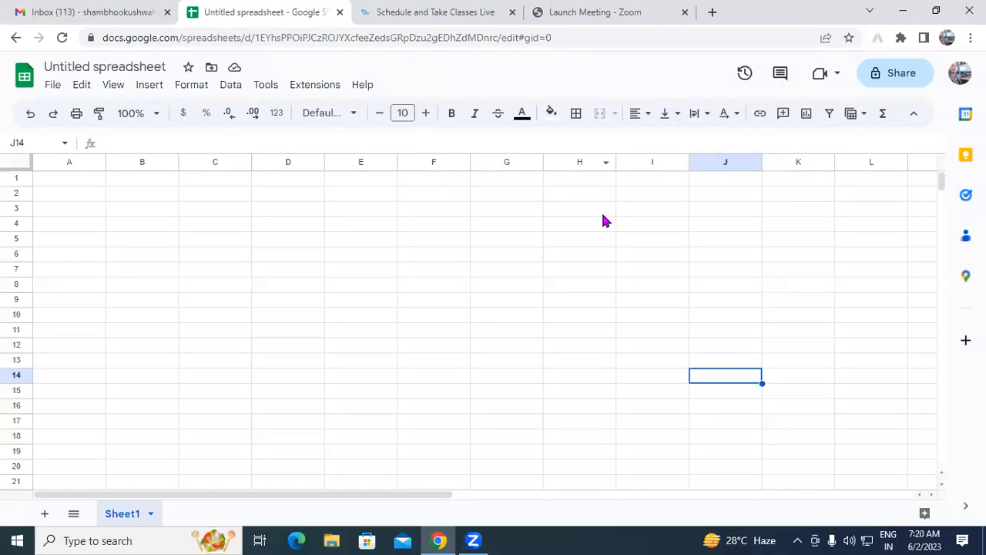
click(579, 242)
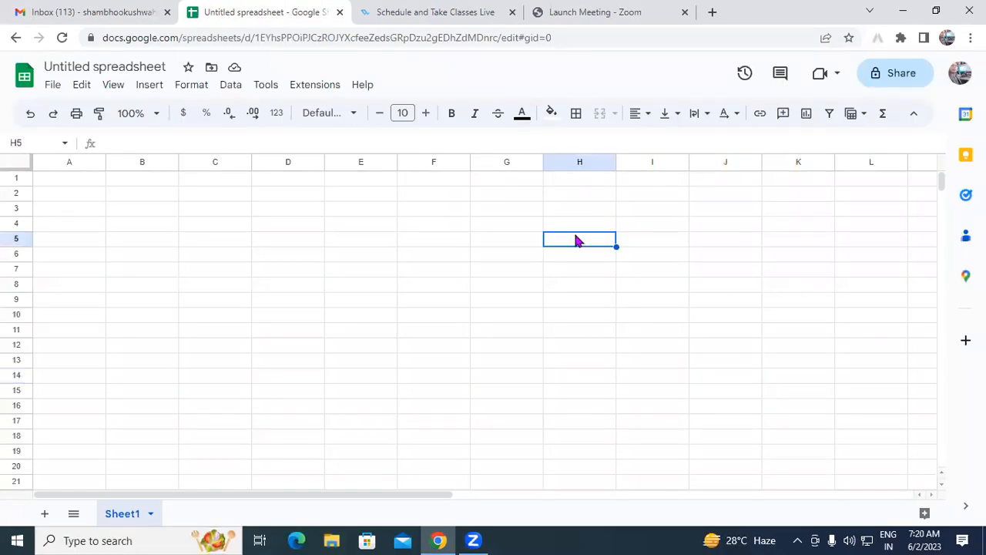
click(119, 205)
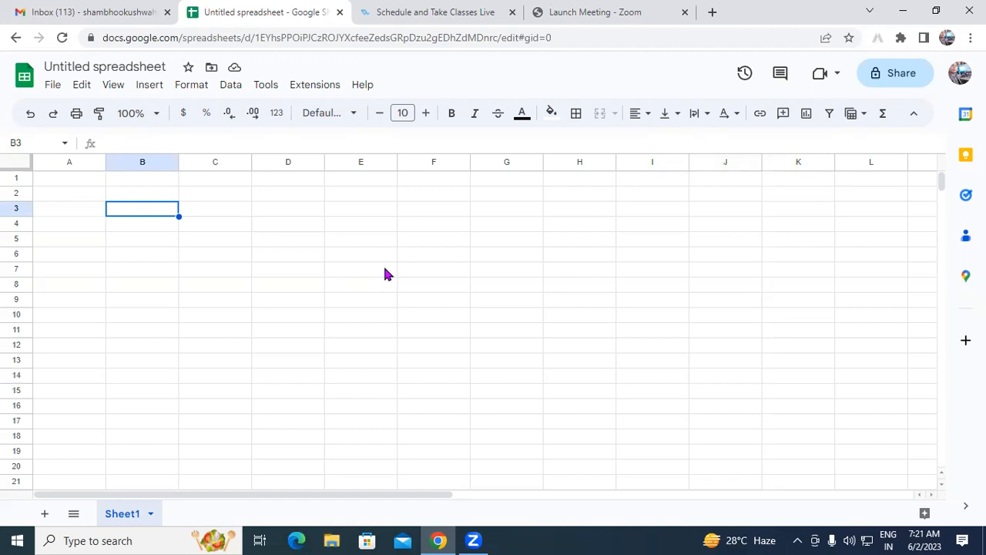
click(436, 243)
click(139, 214)
click(171, 255)
click(150, 224)
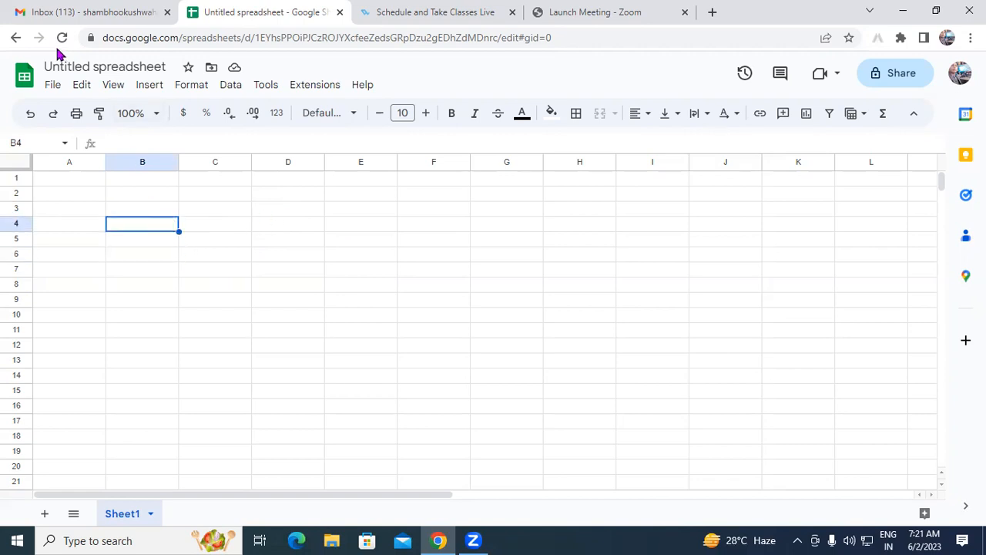
Close the untitled spreadsheet and open the Database spreadsheet from the Google Sheets file list, reached through Gmail.
click(339, 12)
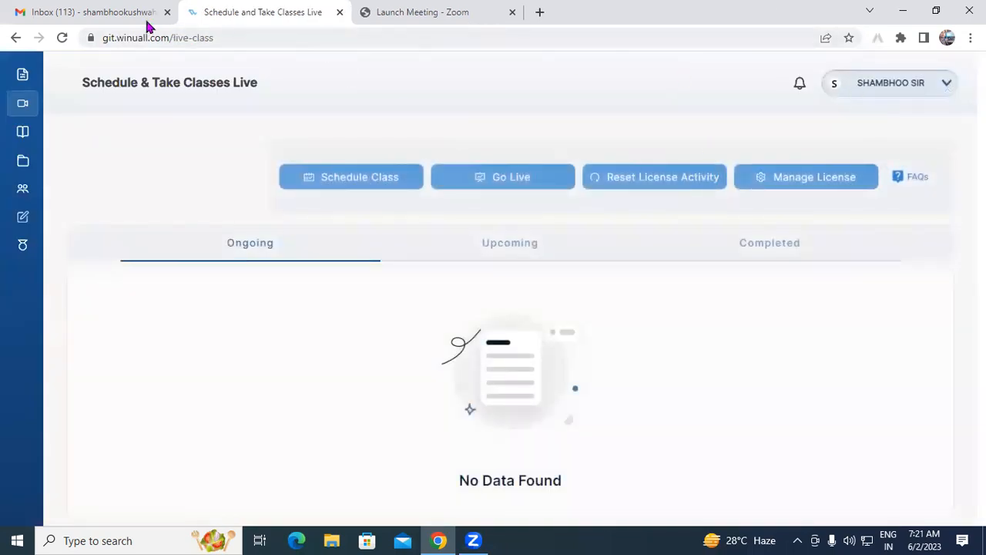
click(146, 14)
click(928, 101)
scroll(894, 370, down, 3)
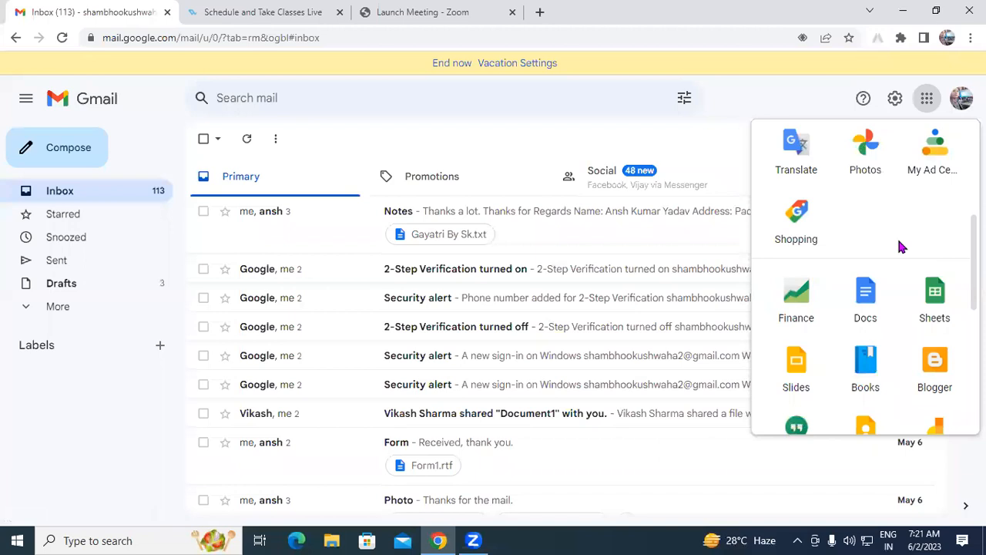
click(941, 303)
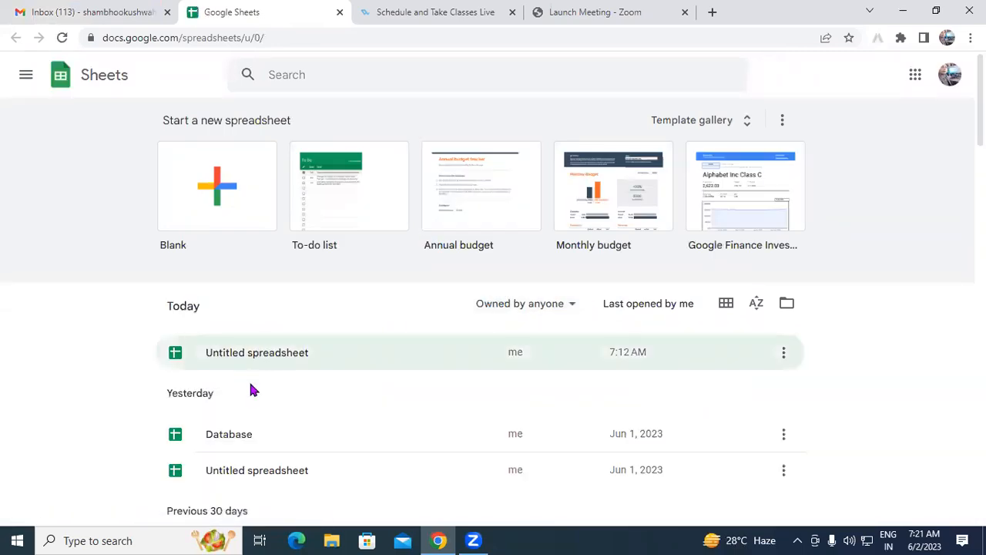
click(285, 436)
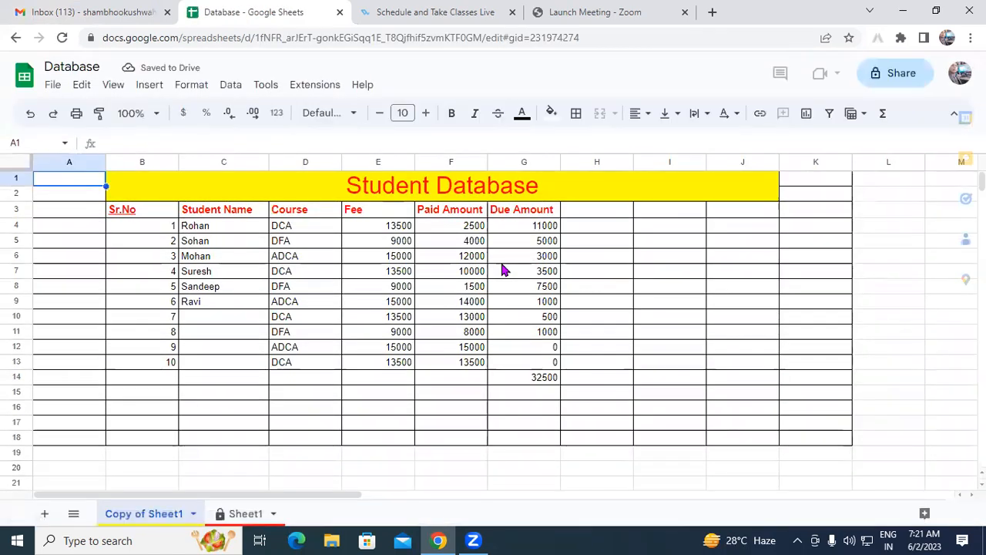
click(143, 230)
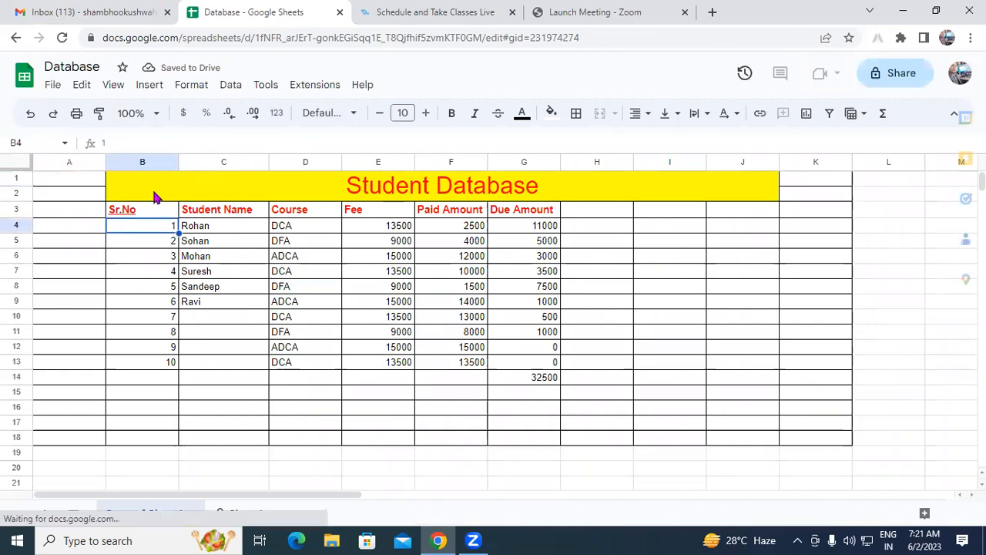
click(170, 168)
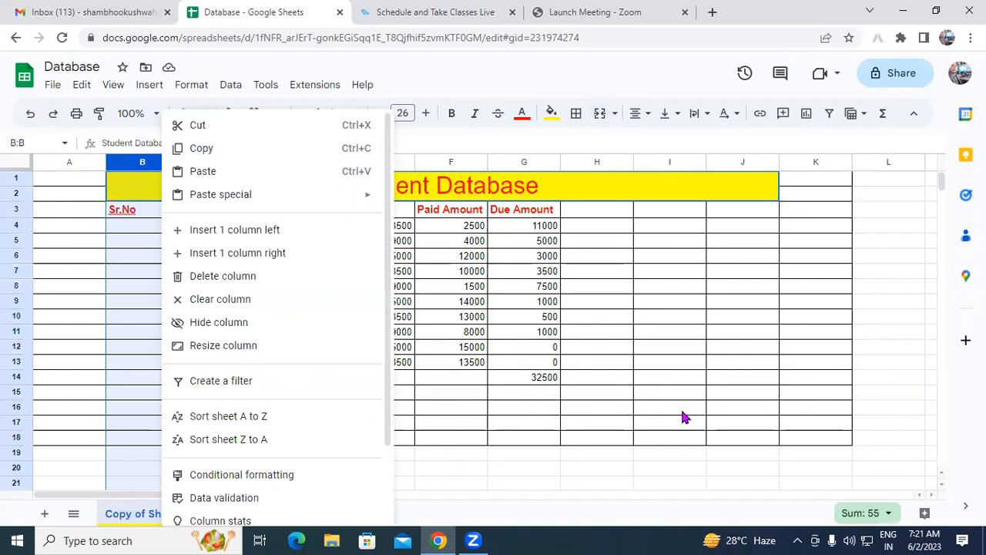
click(609, 433)
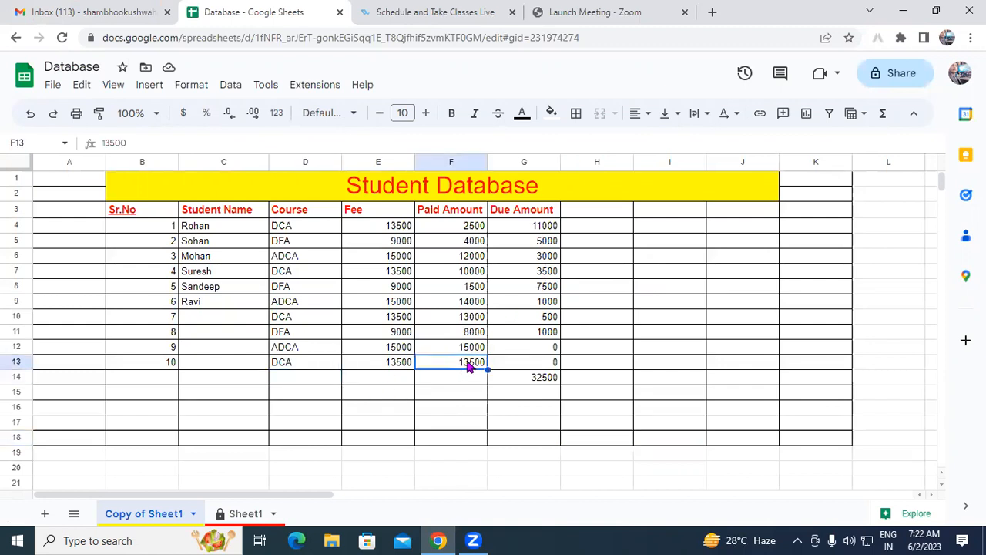
click(627, 317)
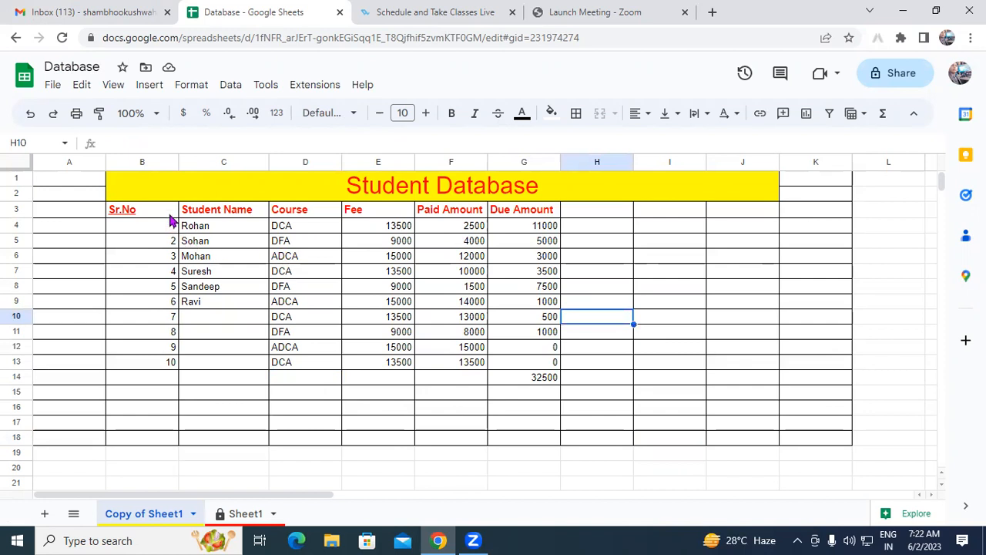
click(151, 331)
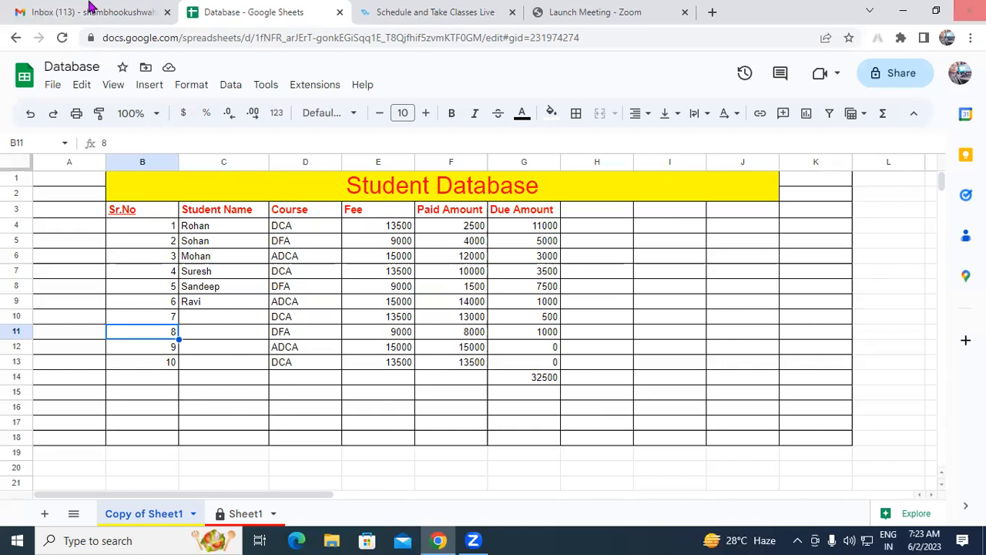
Create a filter on the header row of the student table, from Sr.No to Due Amount (B3:G3).
drag(155, 217, 543, 218)
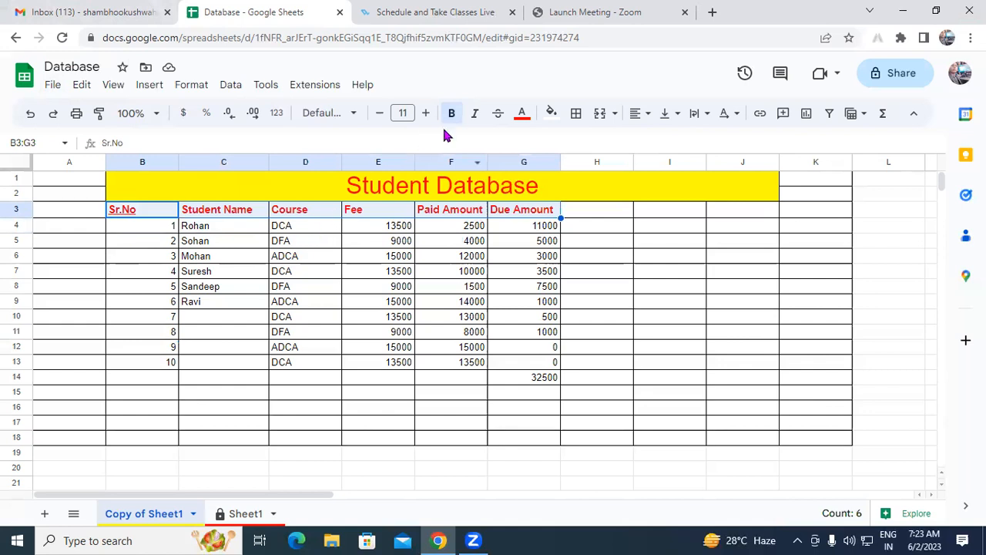
click(831, 115)
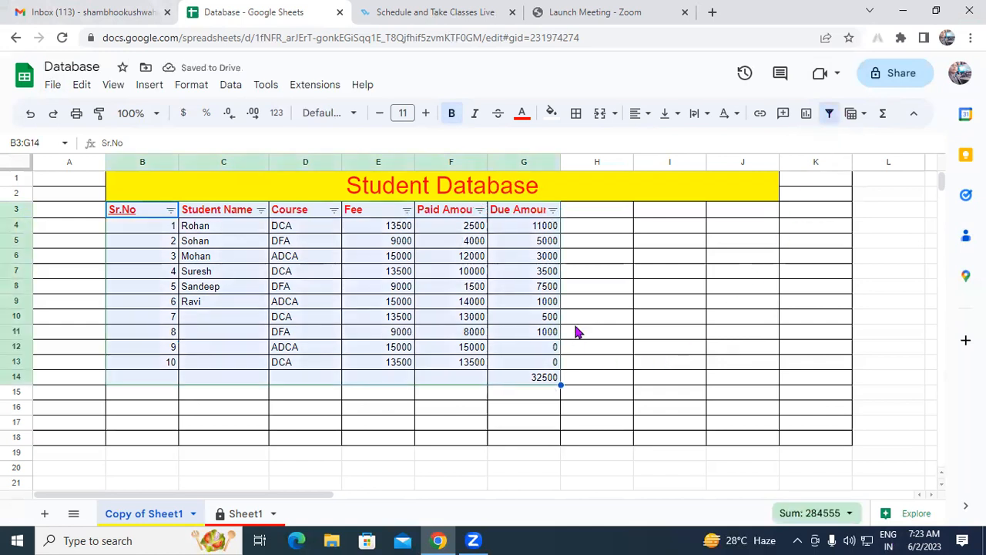
click(609, 277)
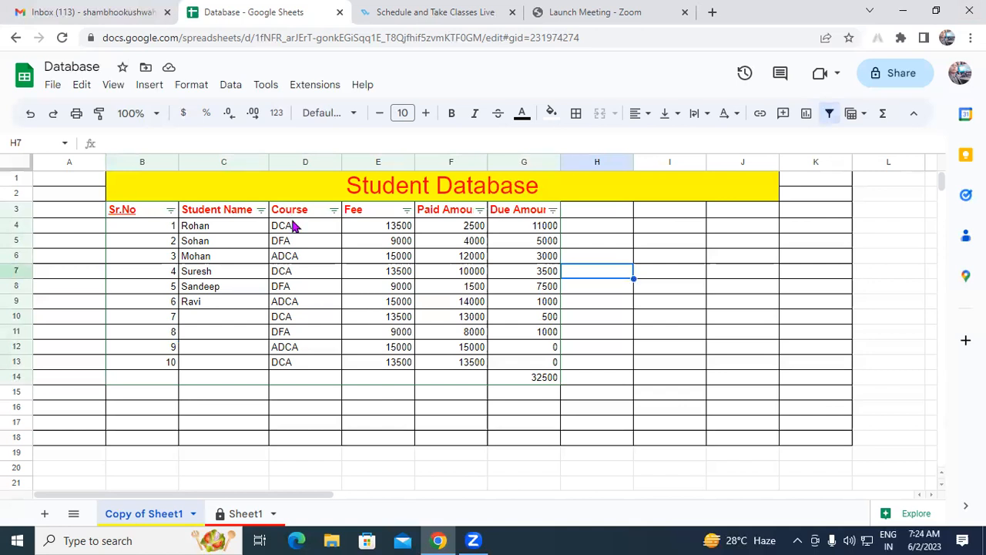
Filter the Course column by values so that only ADCA is selected.
click(334, 211)
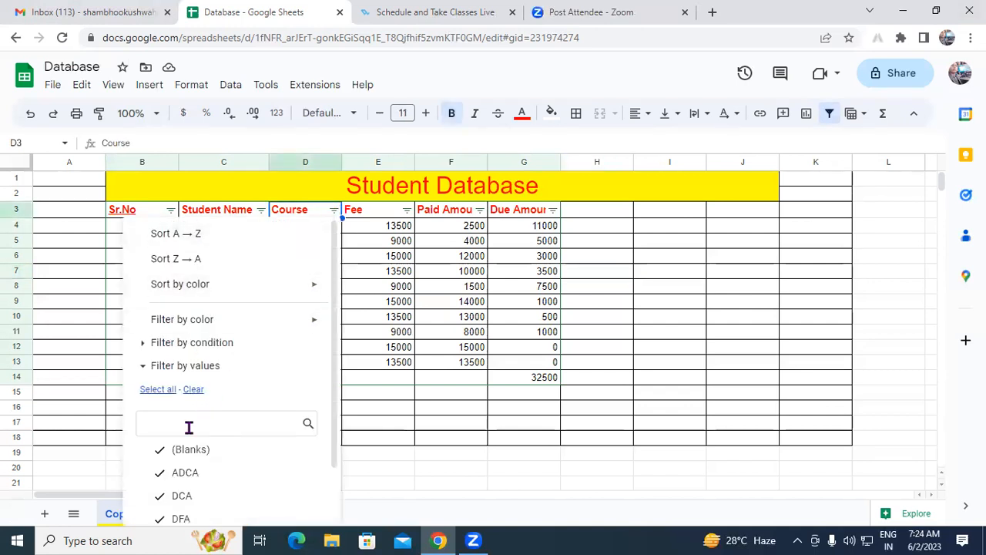
scroll(186, 443, down, 2)
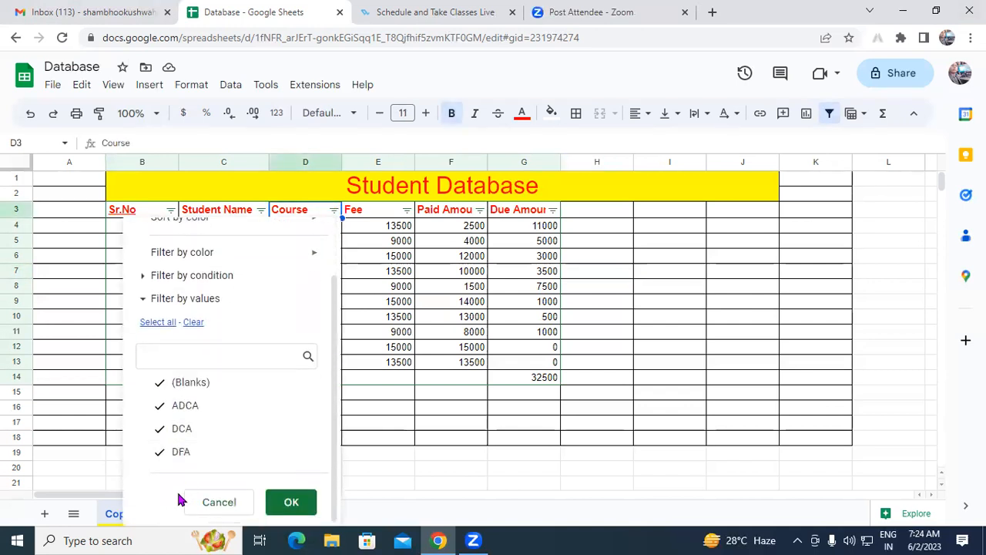
click(191, 324)
click(160, 412)
click(281, 502)
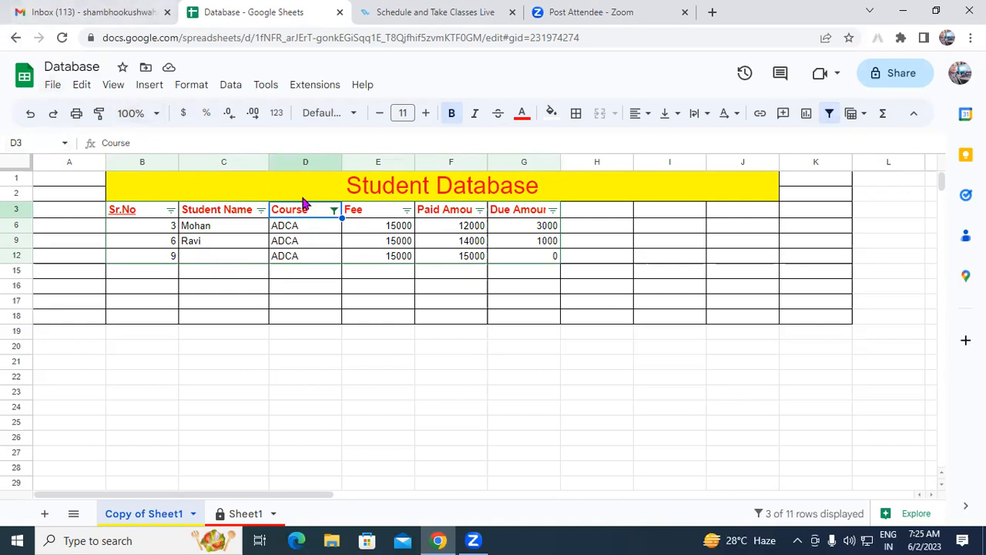
click(333, 211)
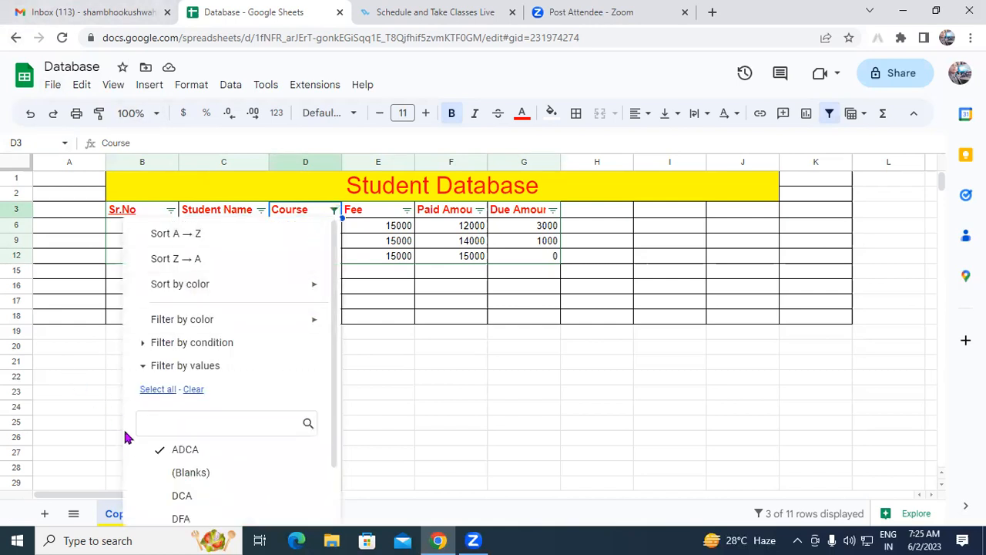
click(192, 389)
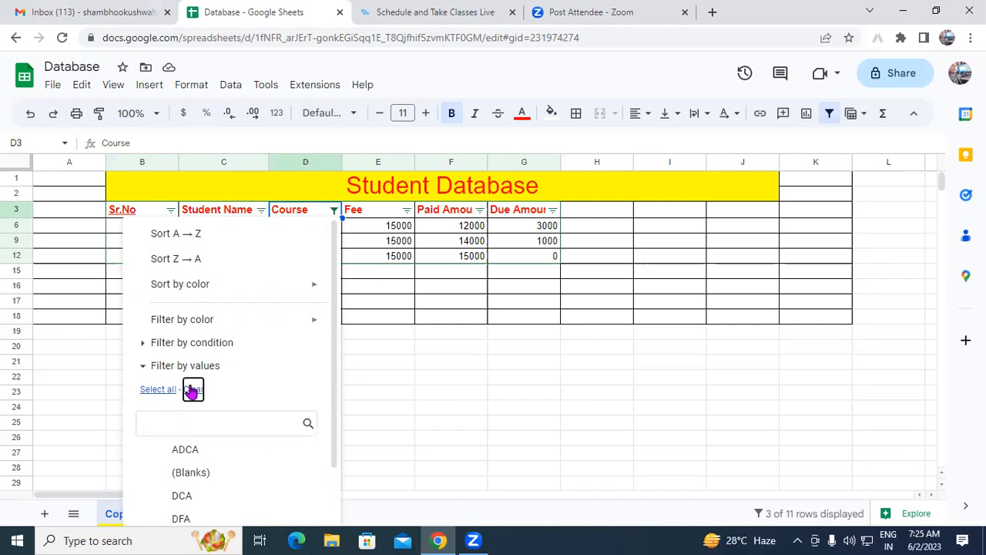
click(400, 274)
Select all values again in the Course column's filter and apply it.
click(333, 209)
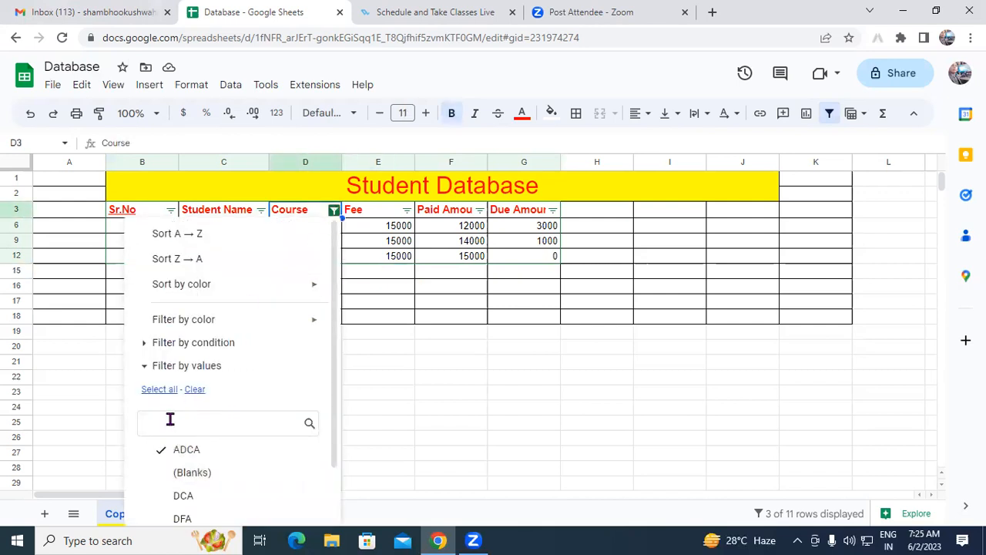
click(152, 389)
scroll(212, 463, down, 1)
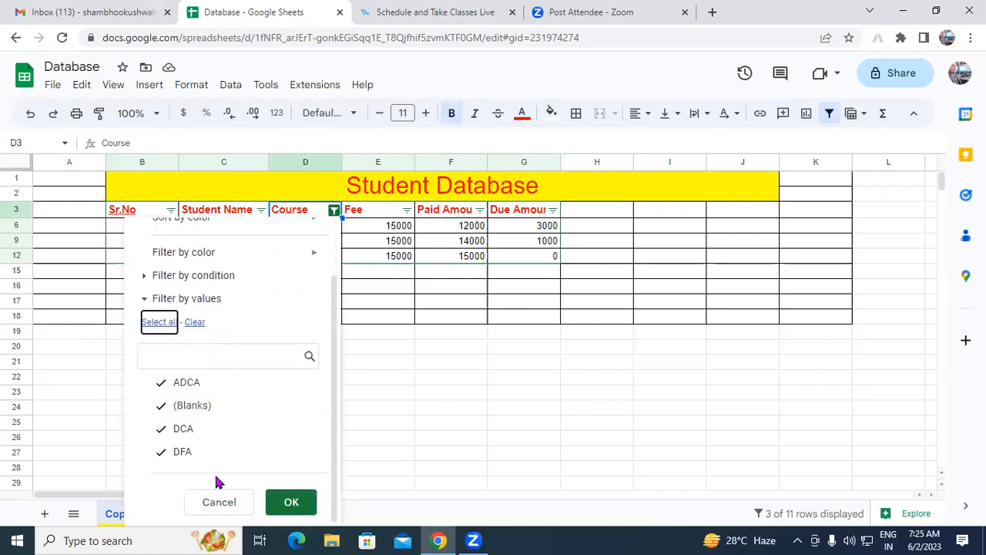
click(291, 501)
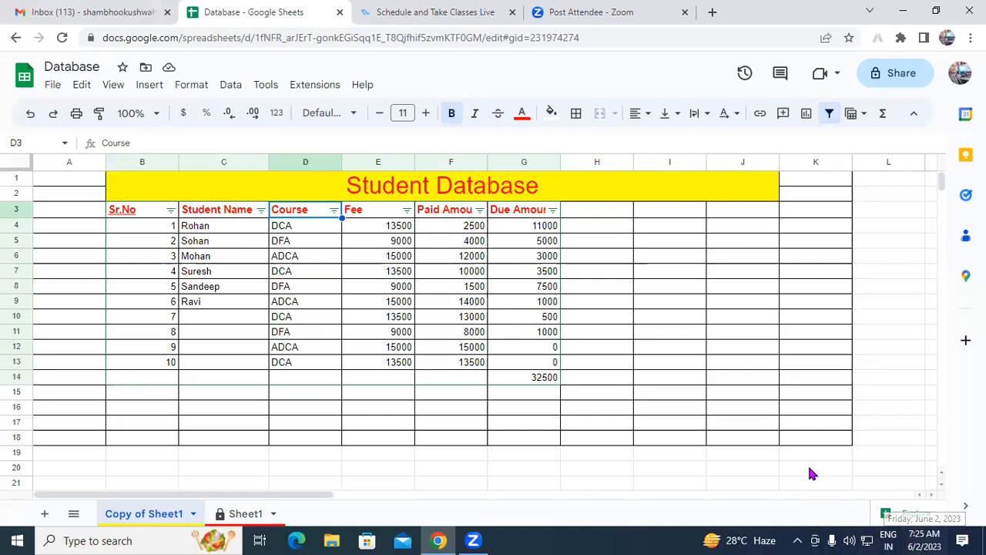
click(775, 414)
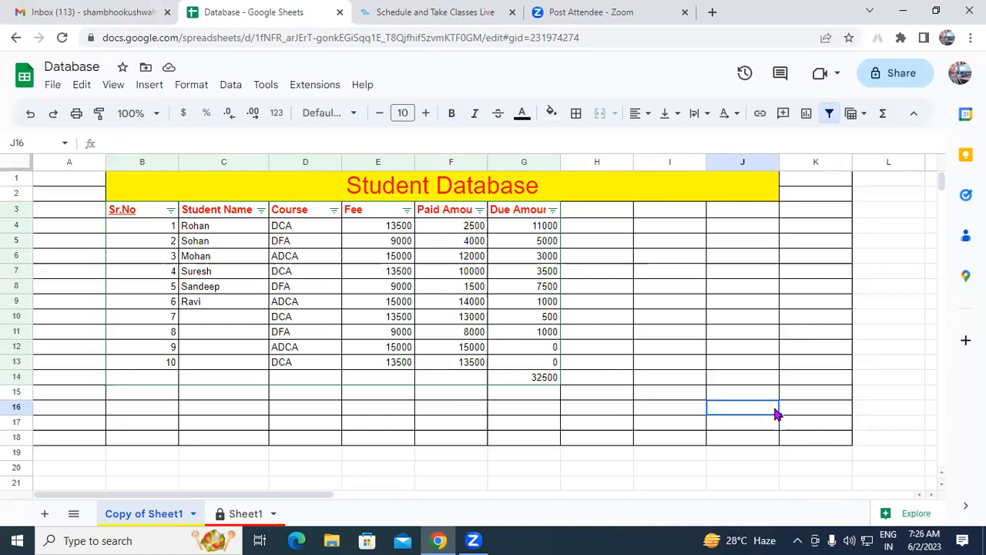
click(756, 453)
click(646, 332)
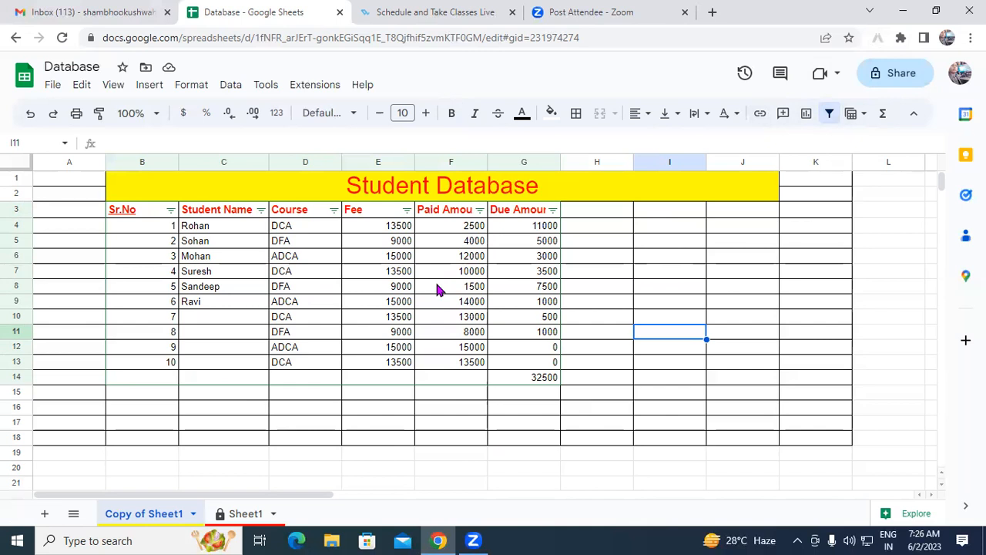
Remove the filter from the student table.
click(231, 86)
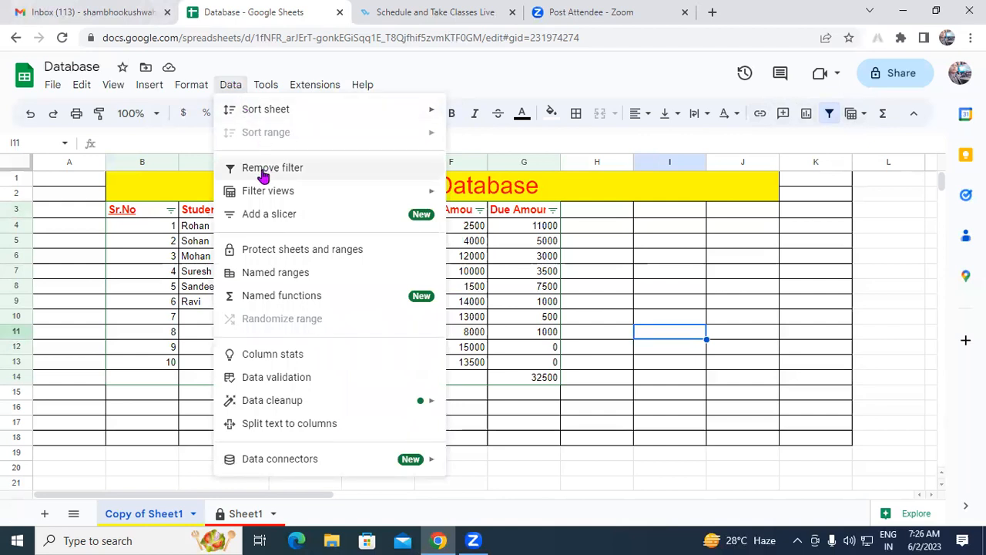
click(307, 168)
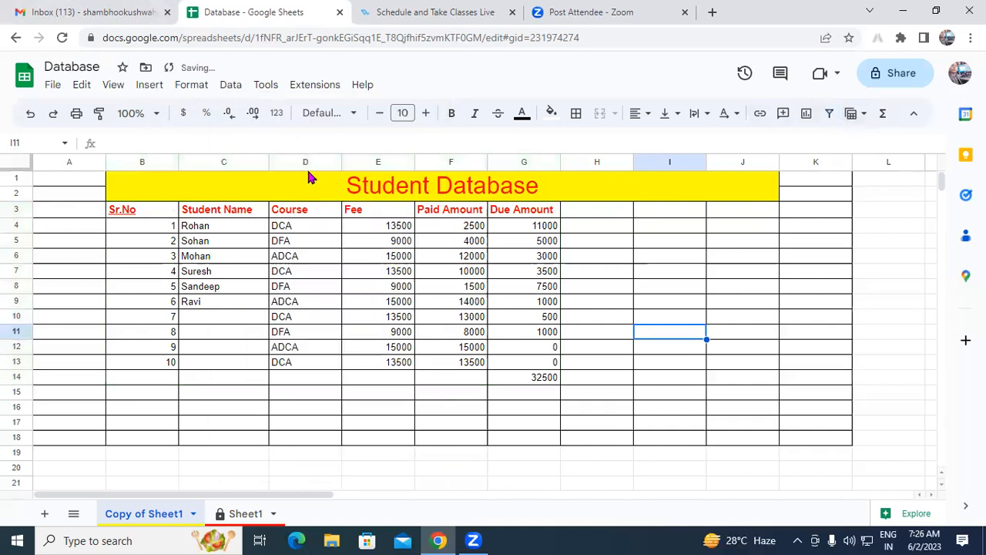
click(389, 231)
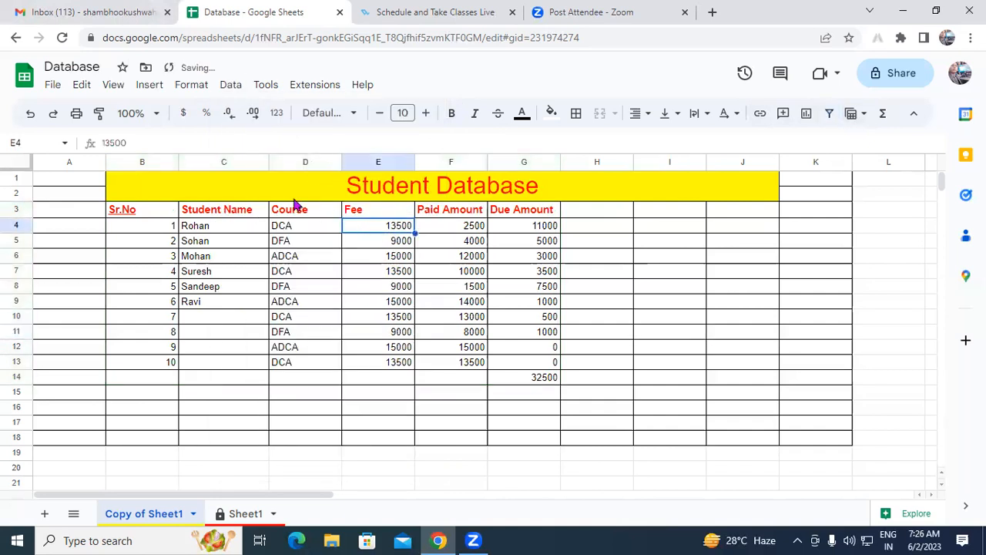
Add a slicer, place it over columns E to H around rows 6 and 7, and set its column to Student Database.
click(220, 88)
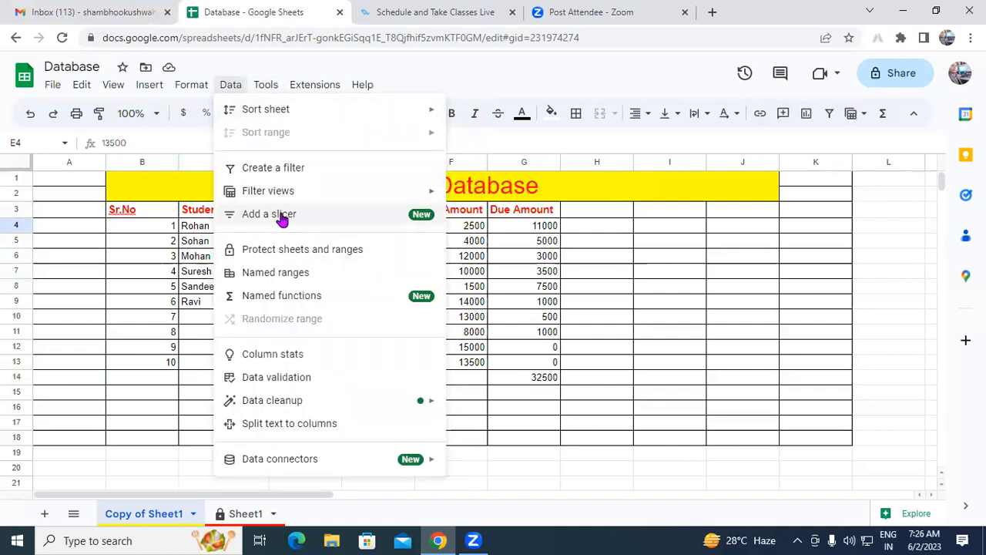
click(282, 219)
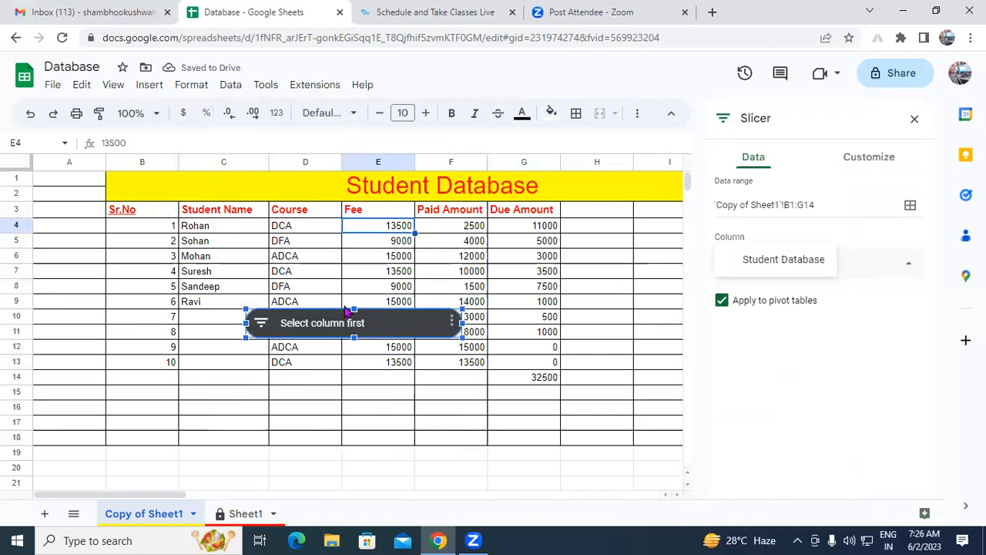
drag(342, 312, 500, 251)
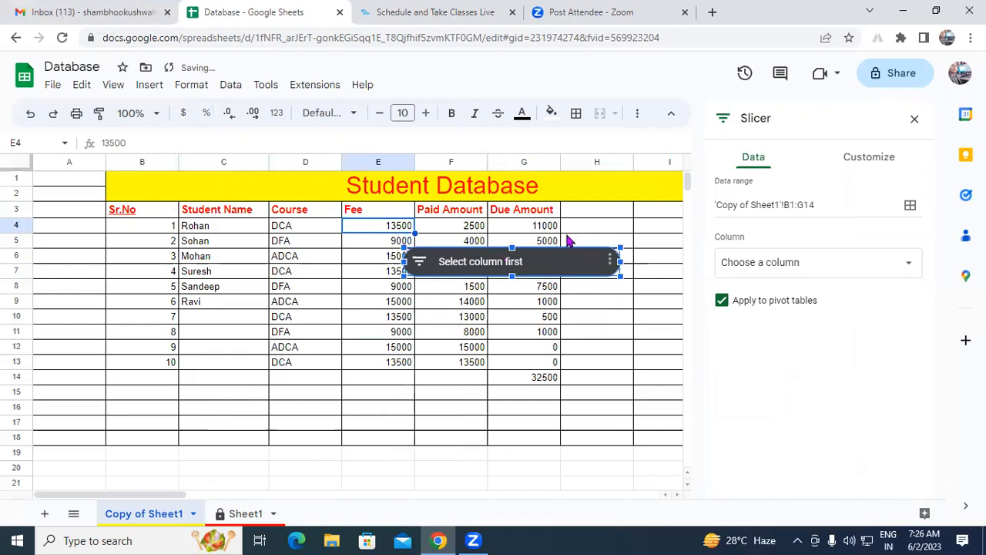
click(780, 265)
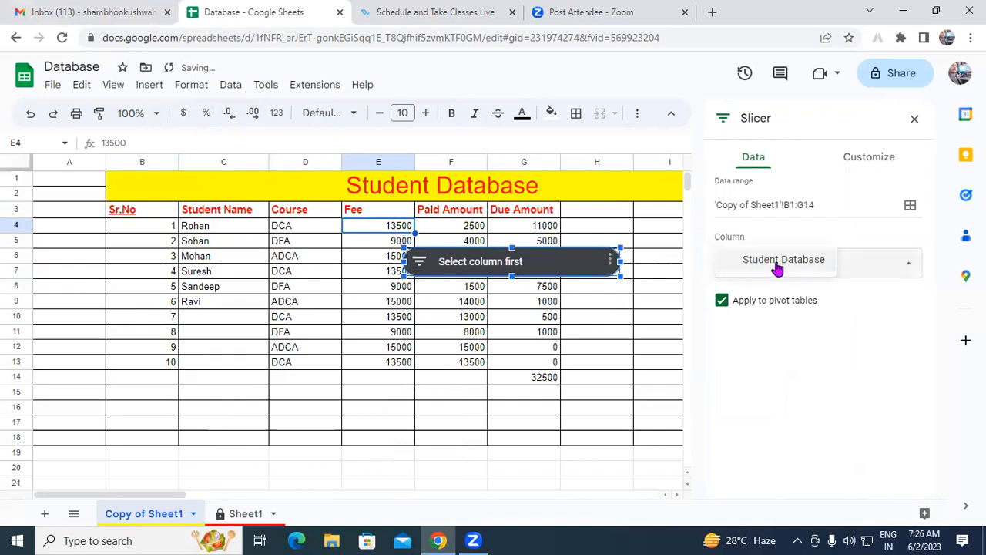
click(763, 266)
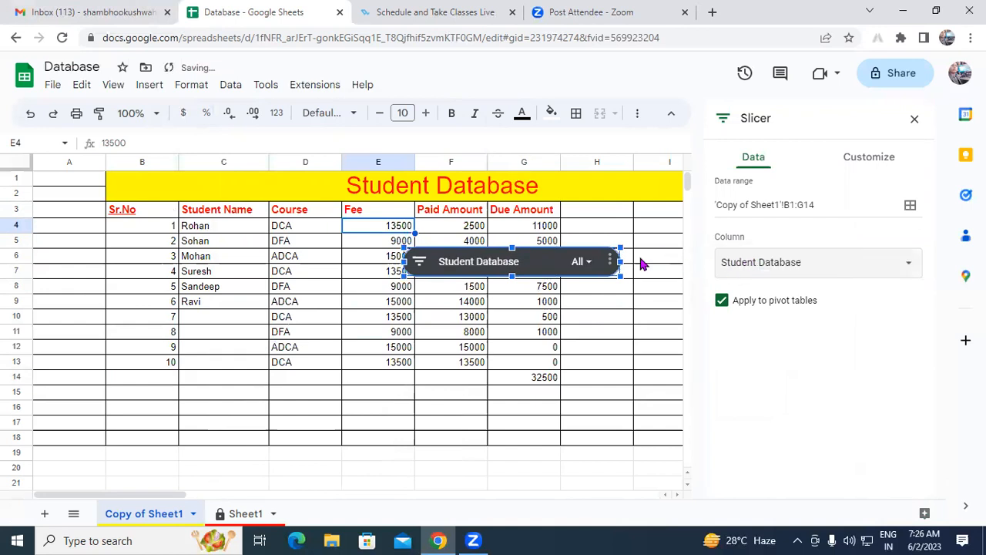
Examine the values offered in the slicer's filter list, close the slicer settings and cancel the list without applying a filter.
click(583, 262)
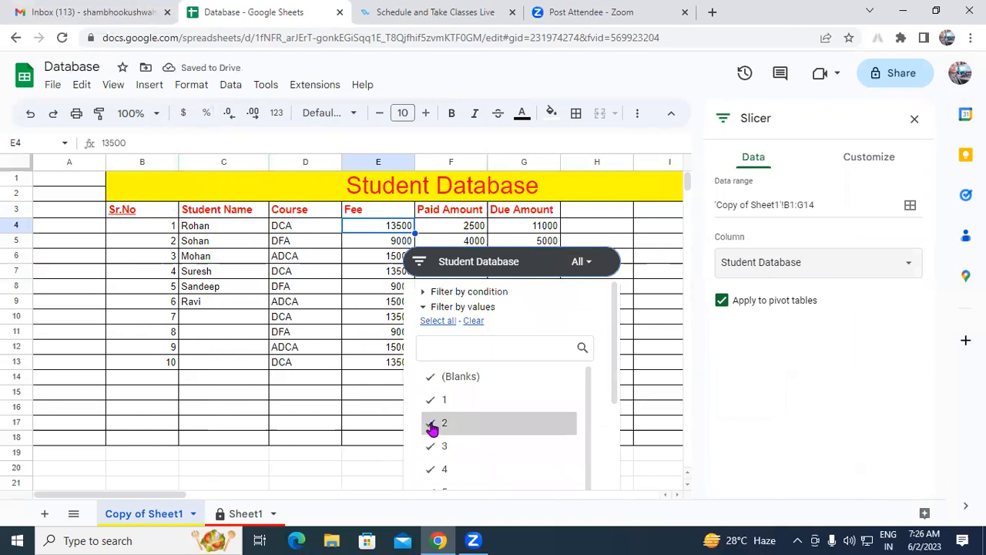
click(914, 119)
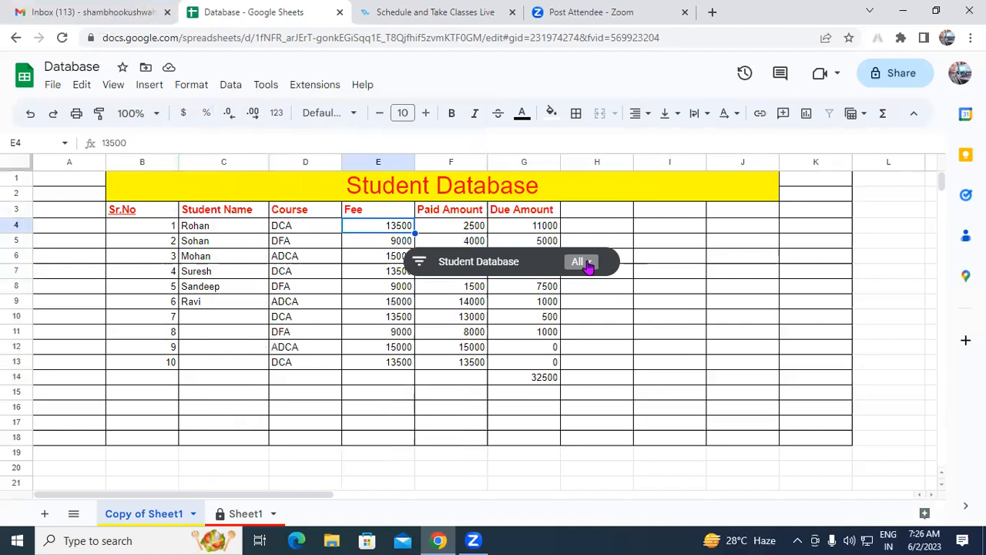
click(587, 264)
click(473, 321)
click(680, 277)
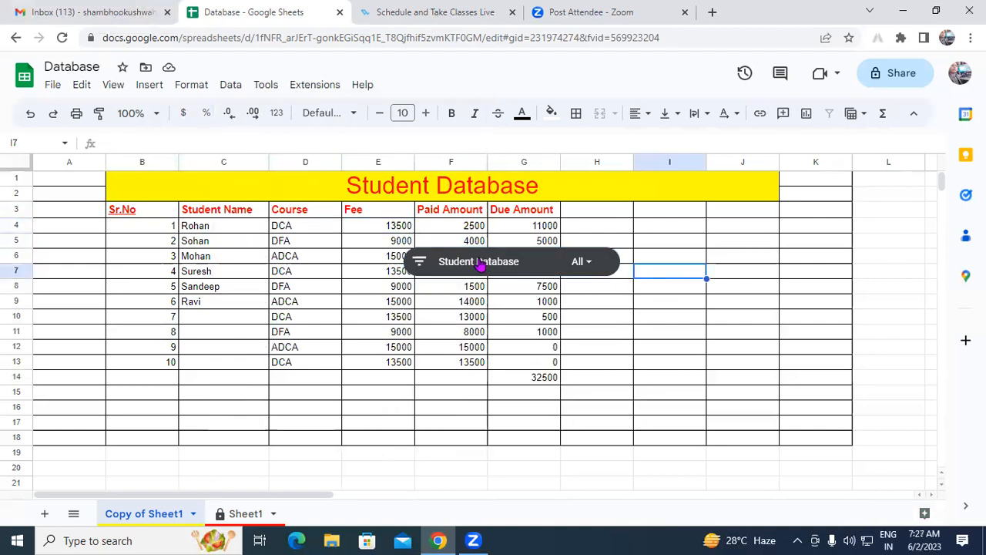
click(423, 270)
scroll(547, 400, down, 5)
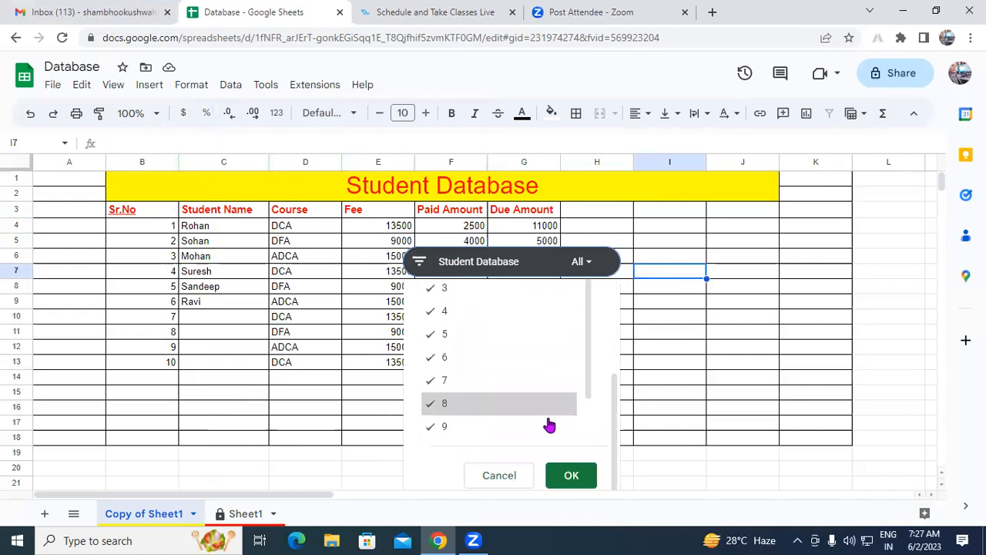
click(500, 475)
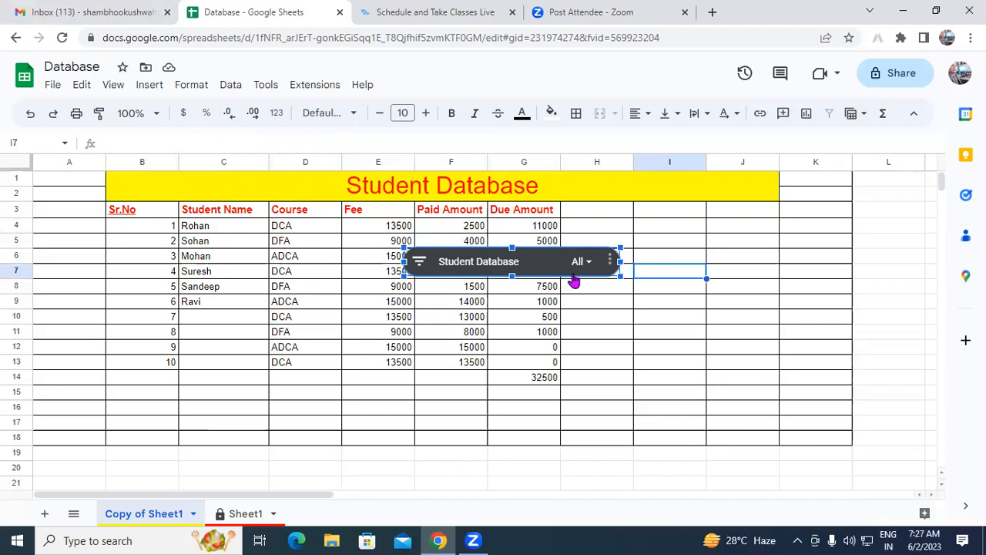
click(683, 227)
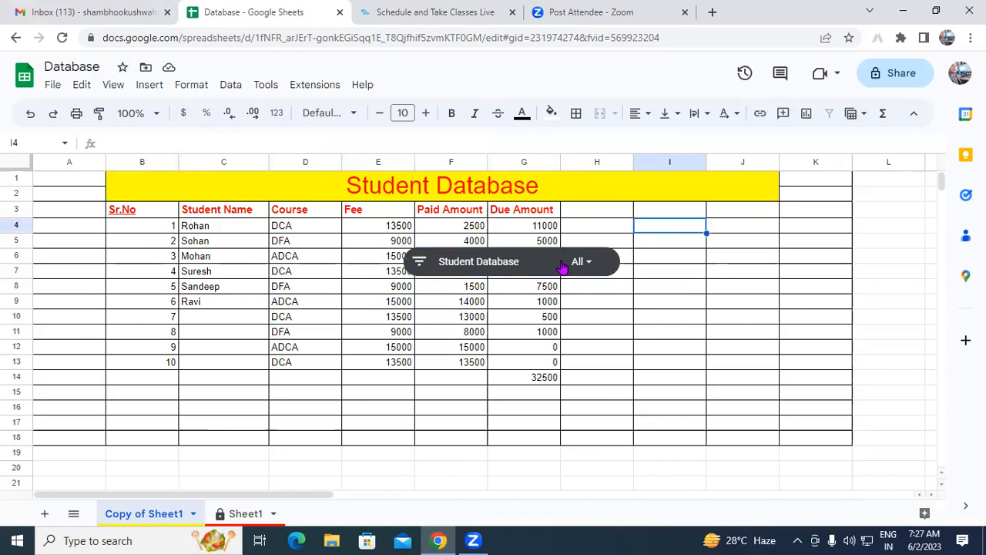
Delete the Student Database slicer from the sheet.
click(608, 257)
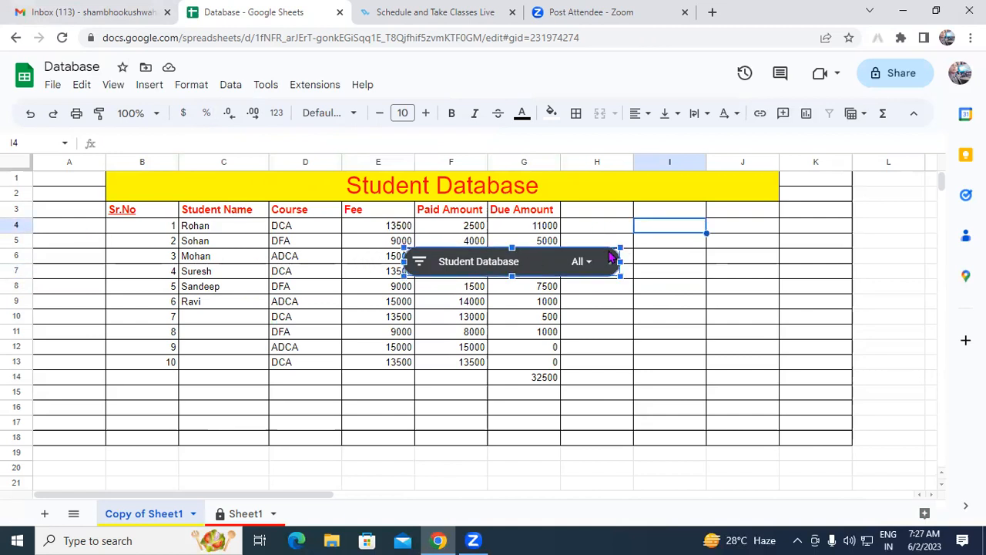
key(Delete)
click(429, 244)
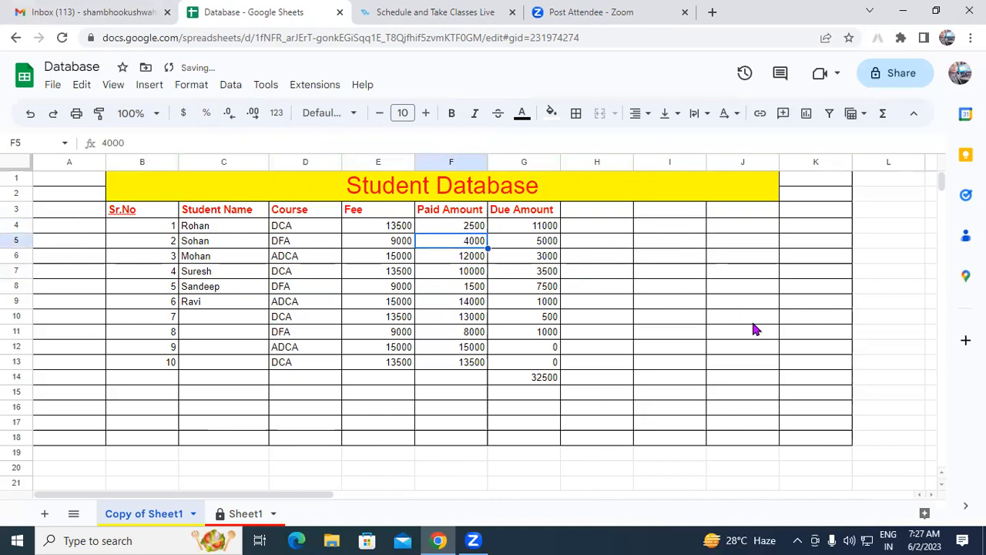
click(753, 327)
Add a slicer with range B3:G14 selected, check its column choices, and move it over columns E to H around rows 4 and 5.
drag(147, 214, 543, 379)
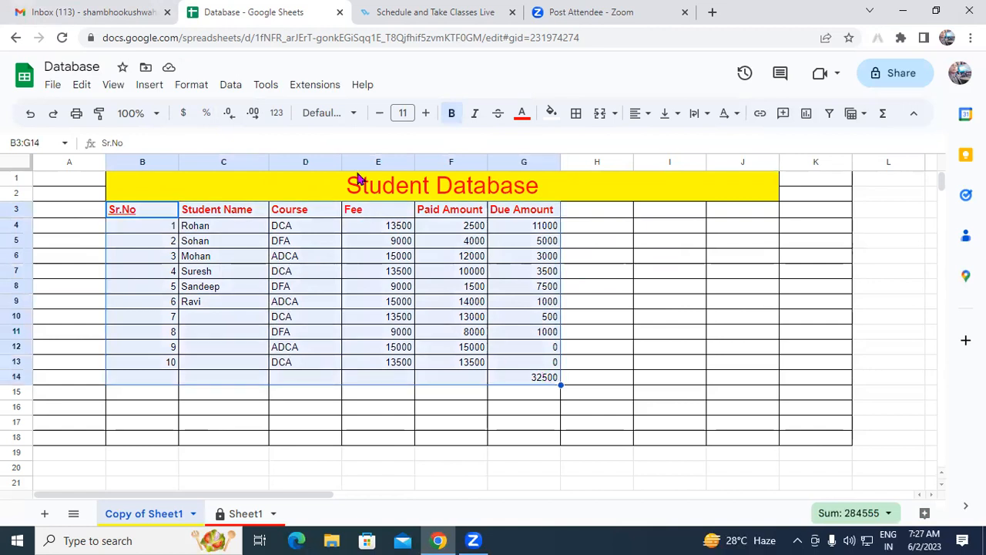
click(229, 85)
click(284, 216)
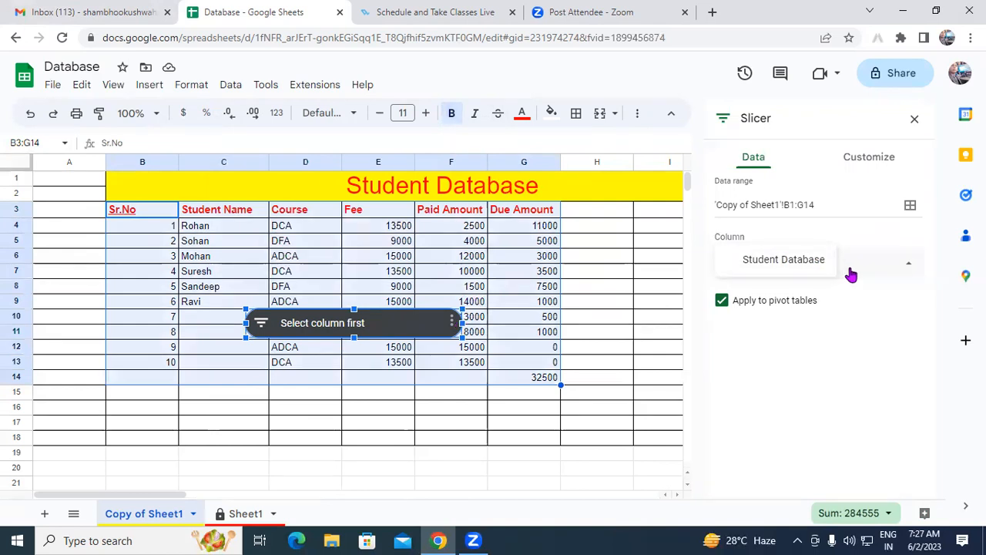
click(910, 268)
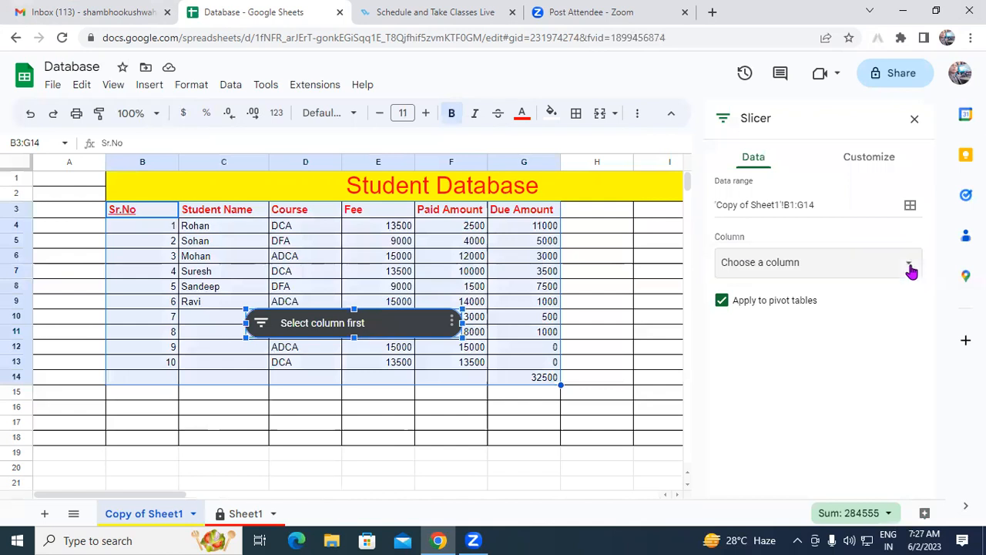
click(910, 268)
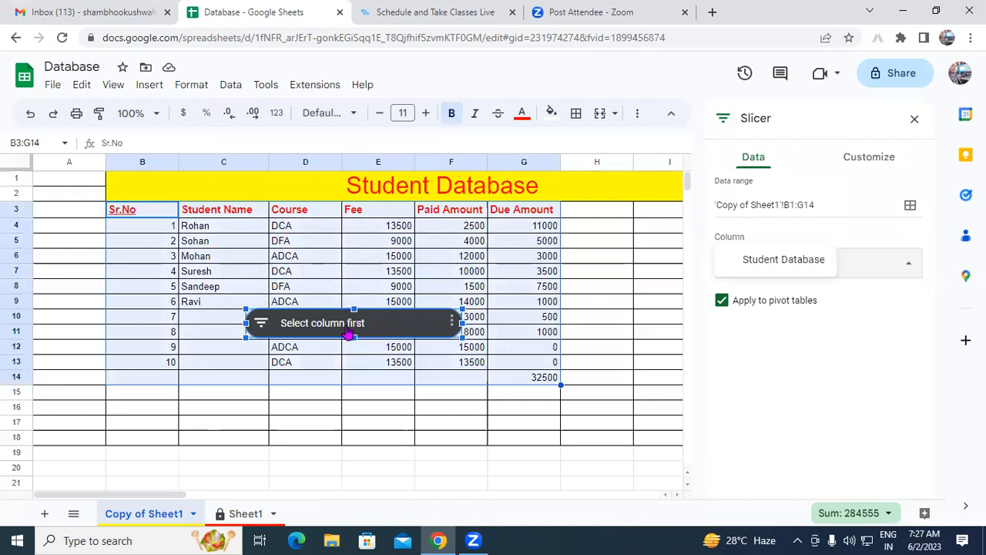
drag(342, 331, 533, 229)
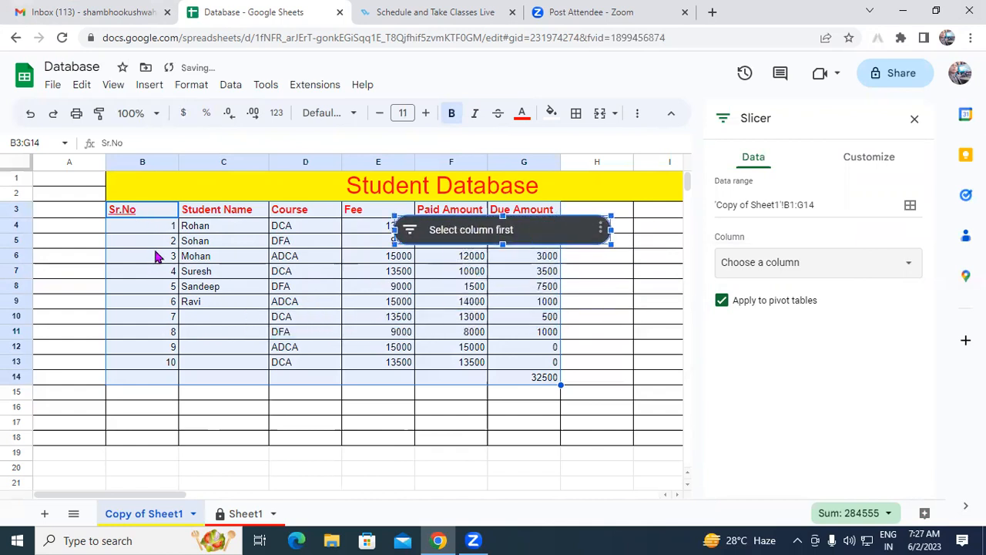
click(221, 214)
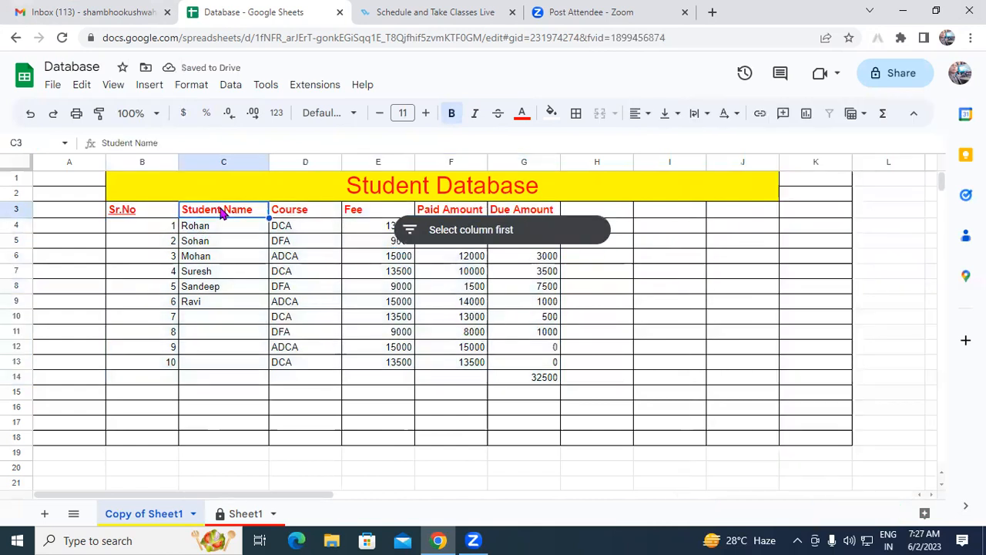
Examine the slicer's options and its help, and try setting the current filters as default.
click(601, 229)
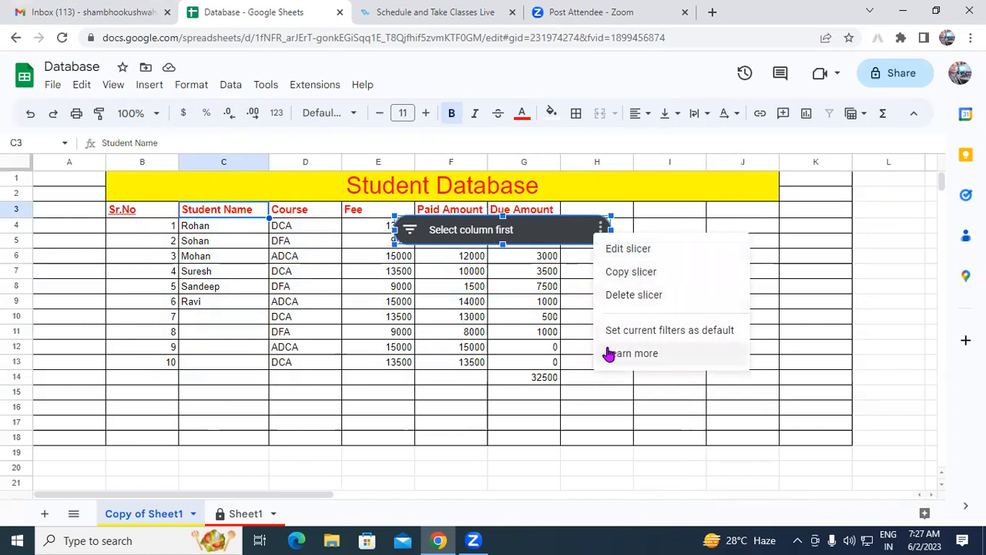
click(690, 330)
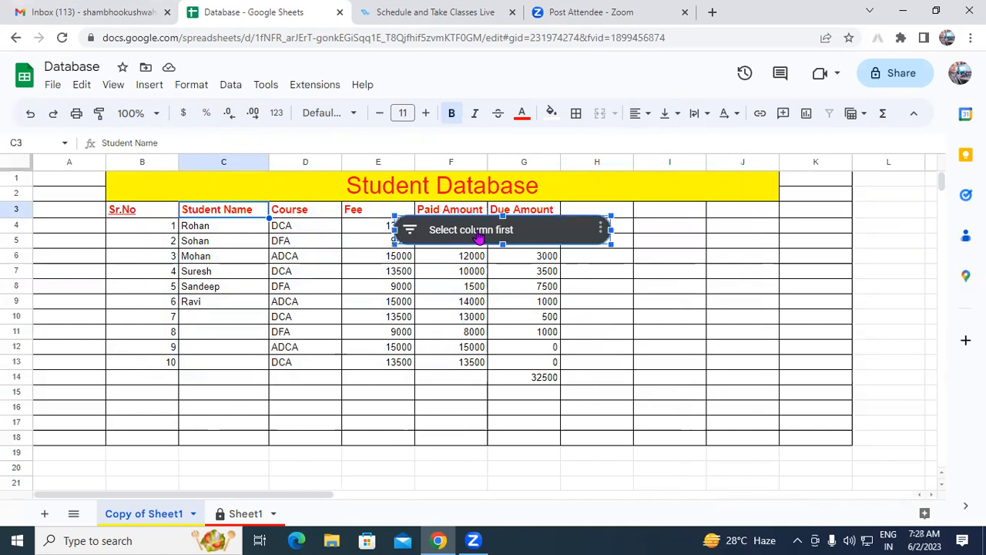
click(600, 229)
click(589, 313)
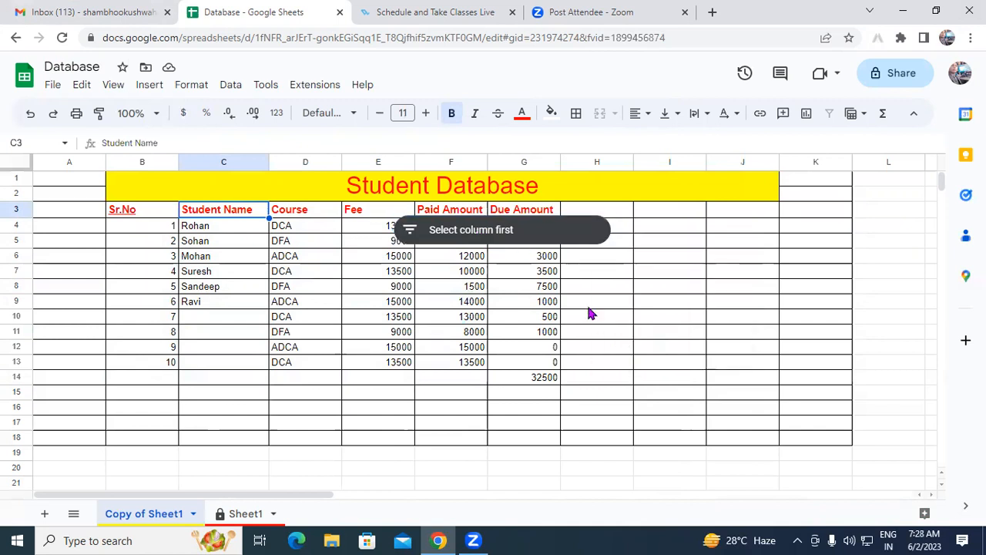
click(575, 238)
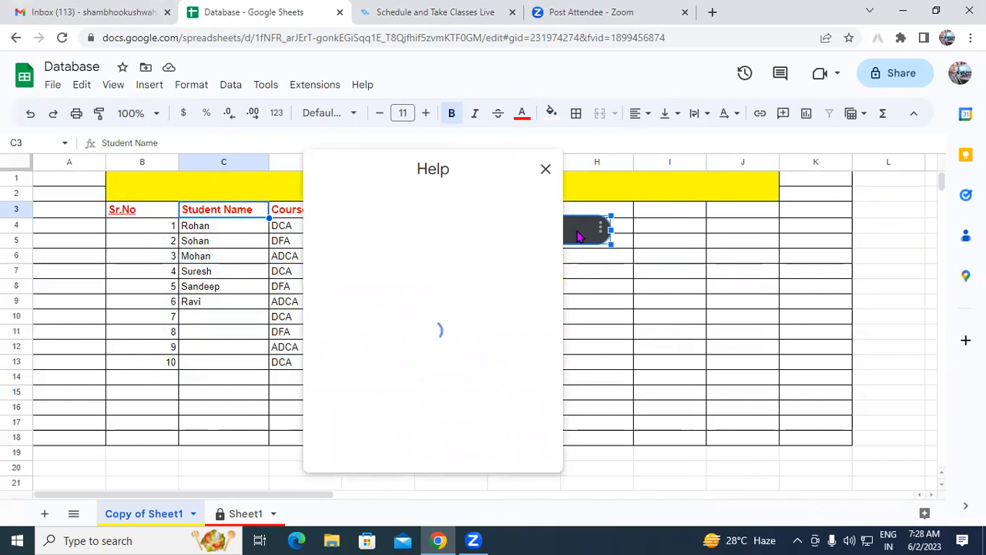
click(546, 169)
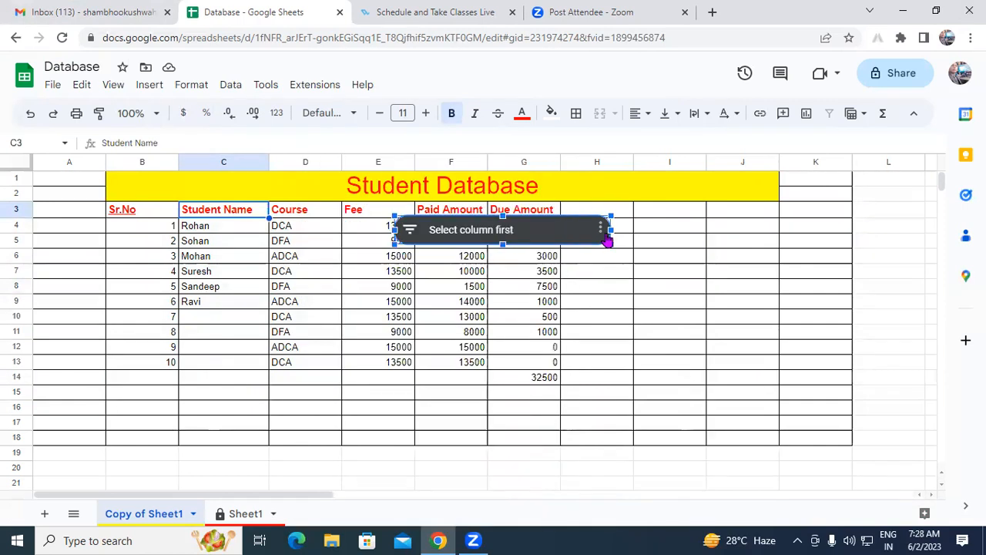
click(602, 232)
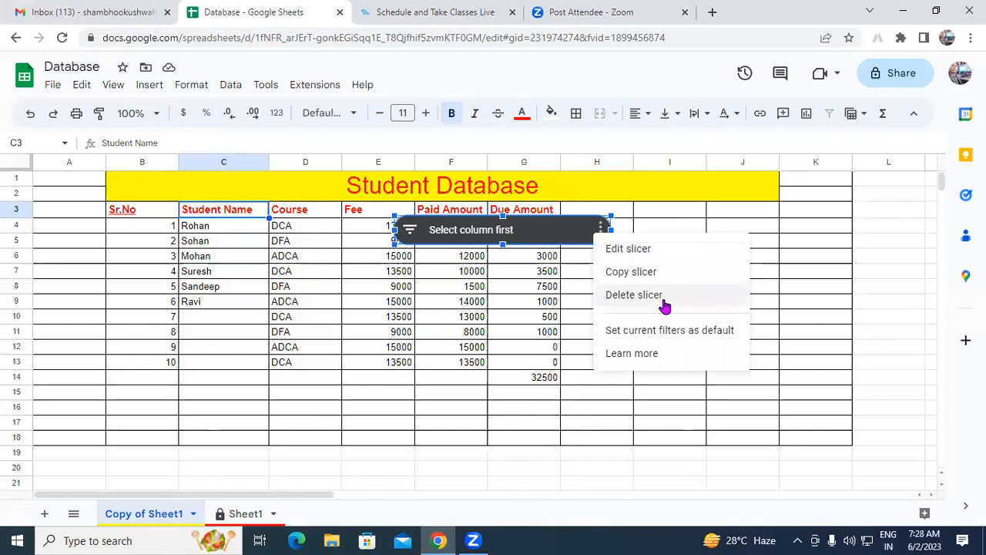
click(787, 226)
Add a second slicer to the sheet with the Sr.No header cell B3 selected.
click(228, 213)
click(154, 213)
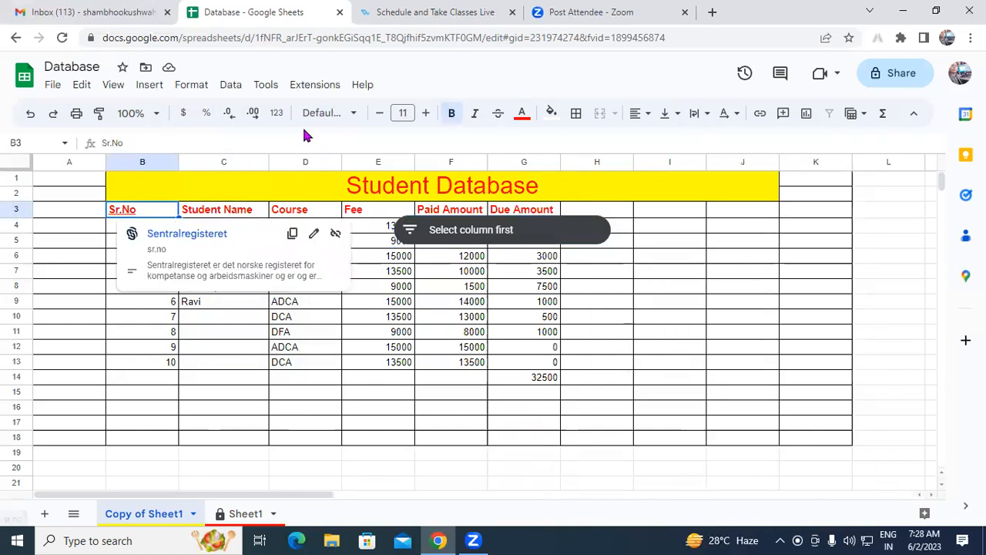
click(231, 85)
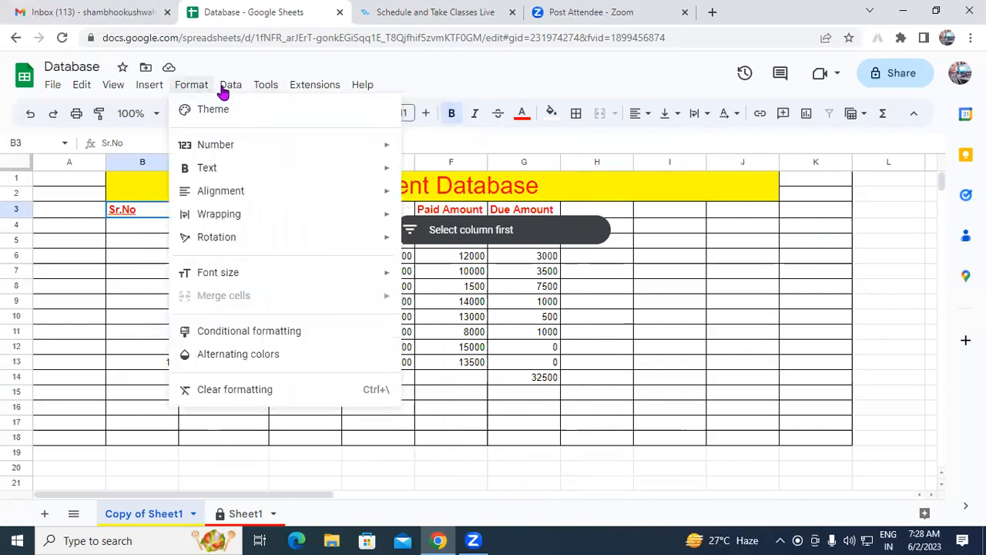
mouse_move(230, 85)
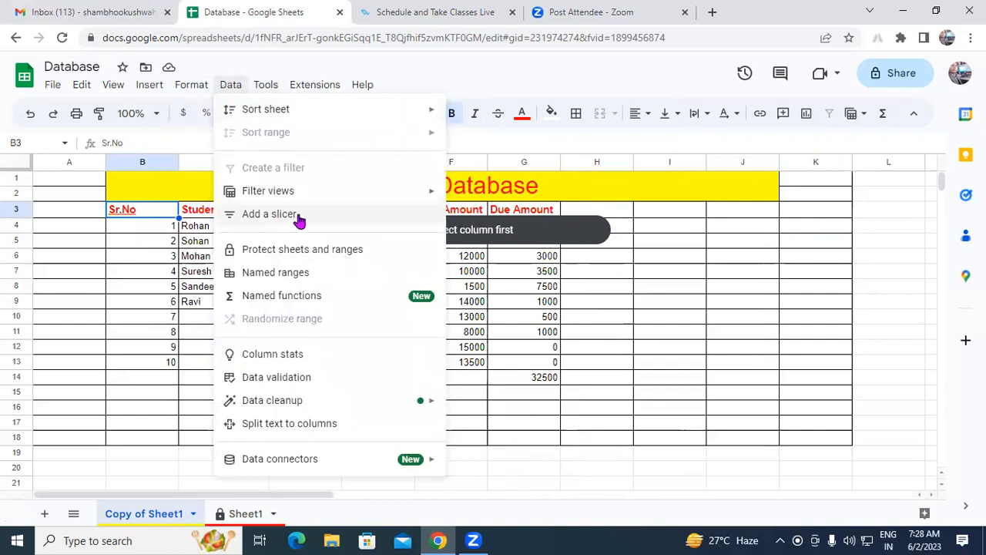
click(403, 222)
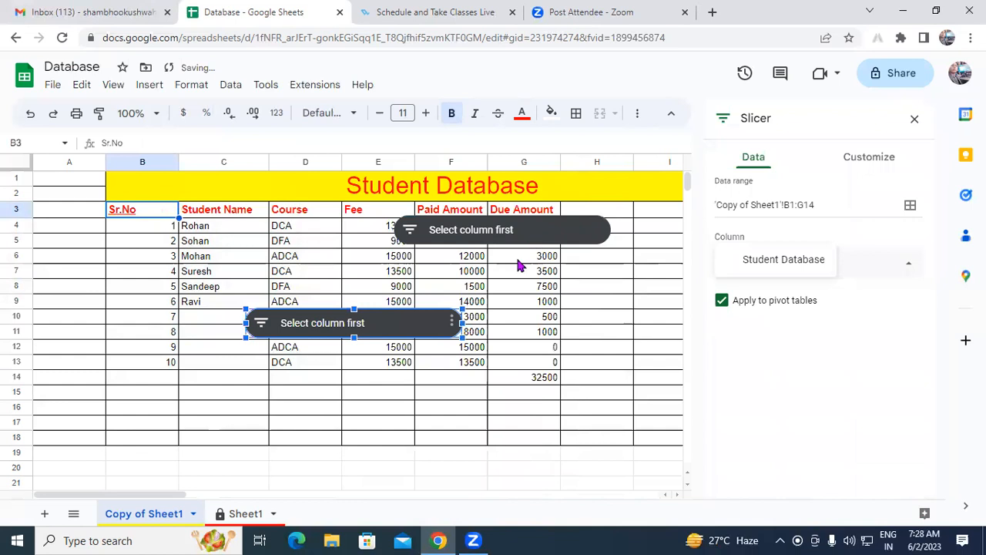
Select the Student Name column's cells from the header in C3 down through the table rows.
drag(239, 213, 231, 257)
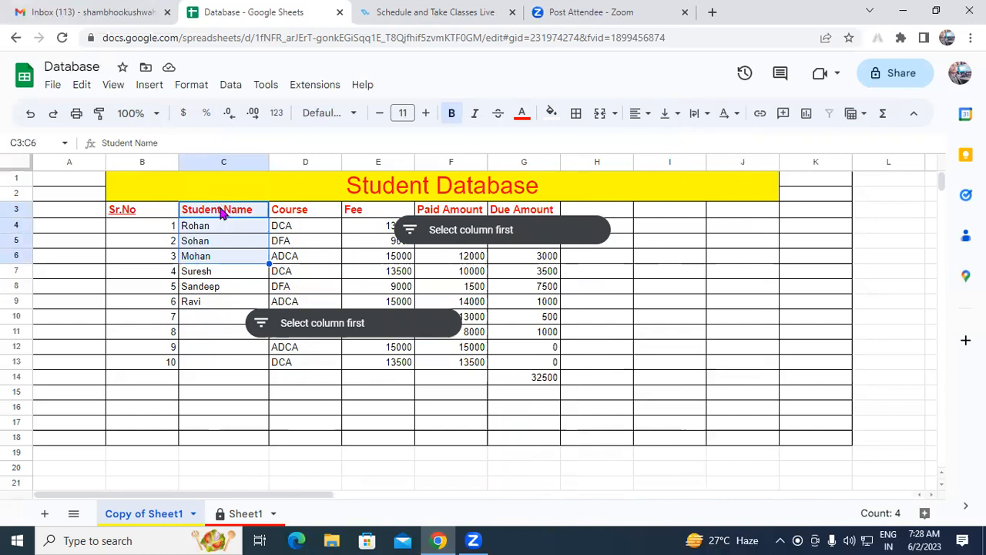
click(221, 214)
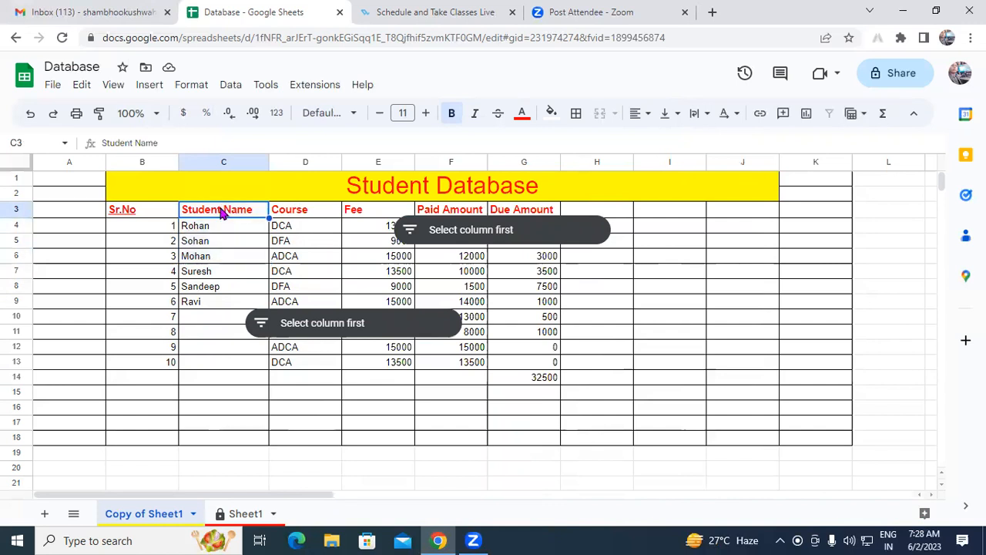
drag(221, 216, 242, 372)
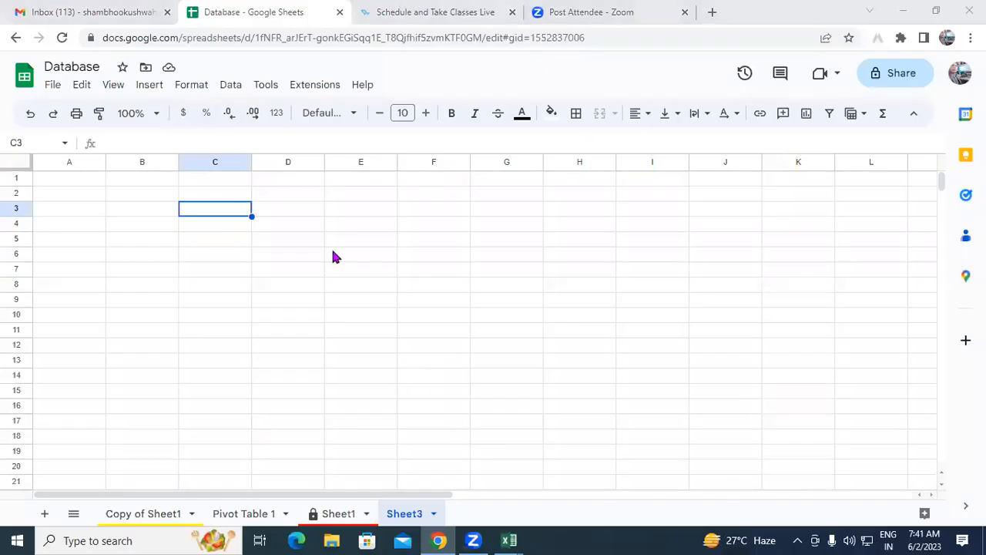
Select cell C2 on Sheet3, and hide the menus and show them again.
click(333, 255)
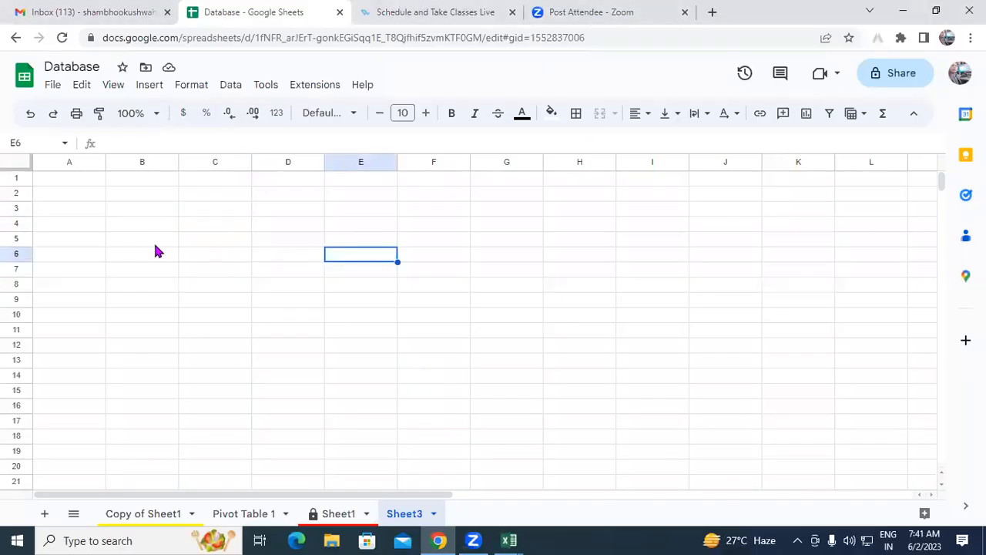
click(155, 240)
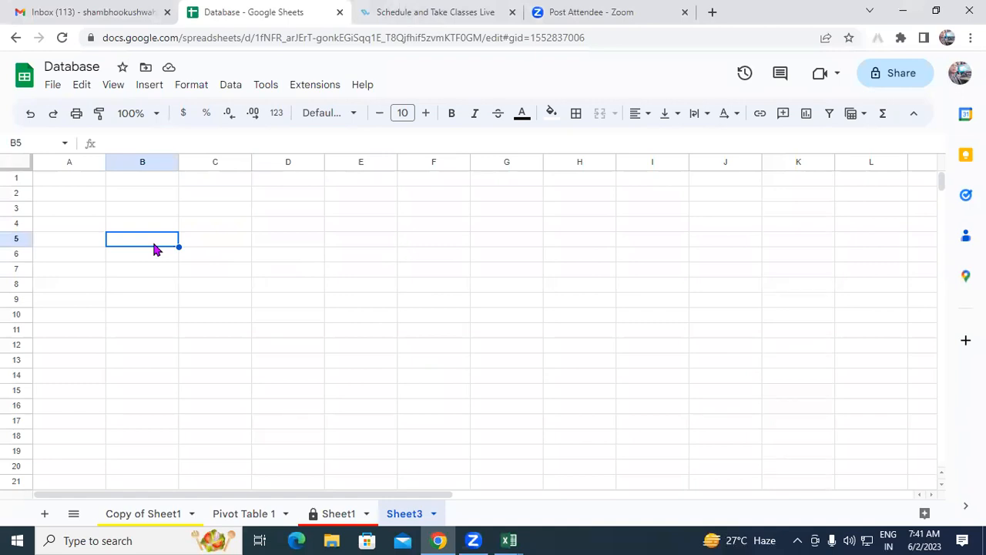
click(248, 193)
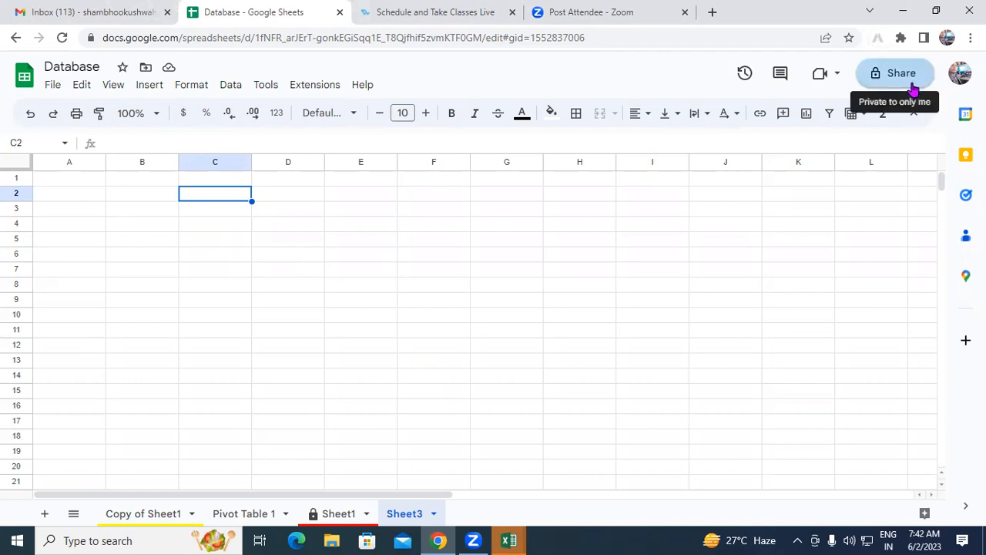
click(915, 115)
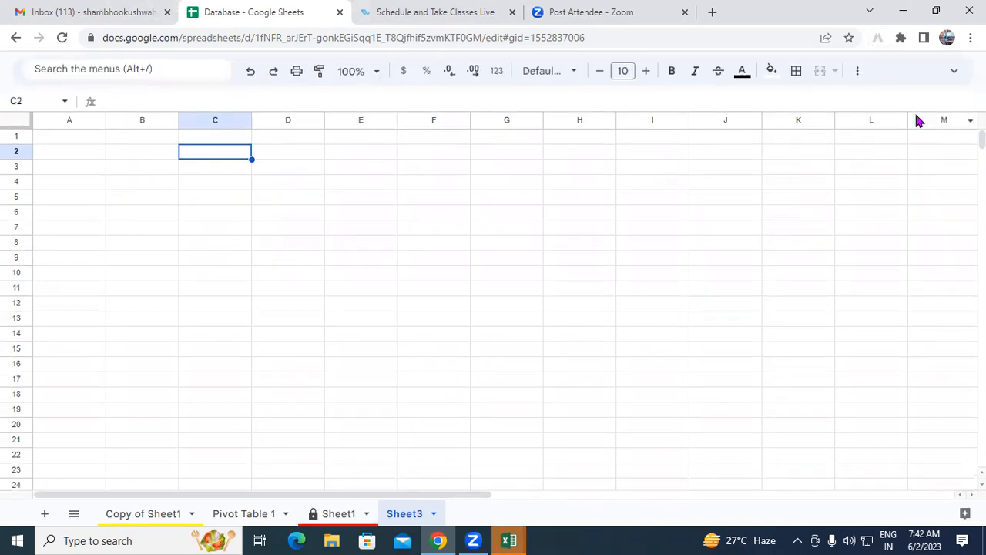
click(952, 71)
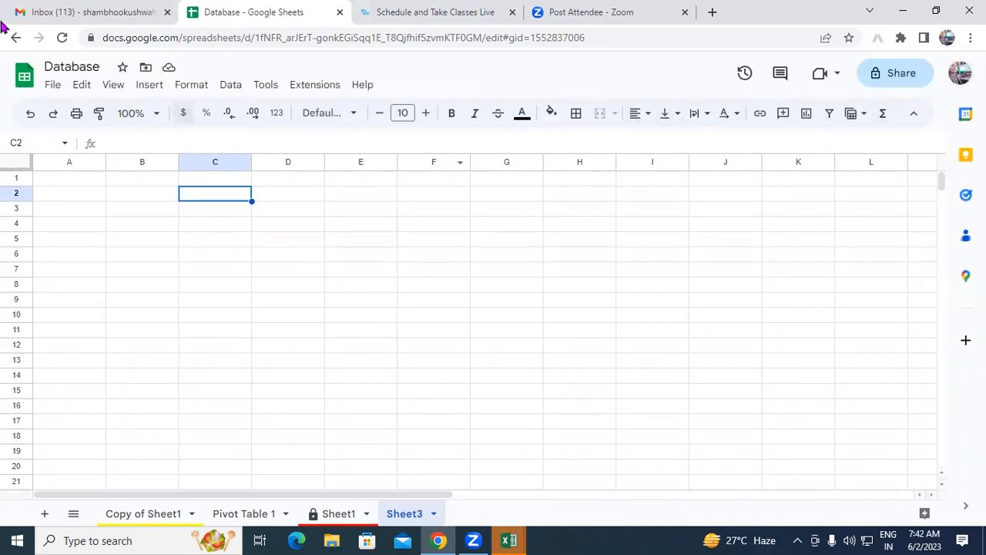
Insert a dropdown into cell C2 of Sheet3.
click(229, 86)
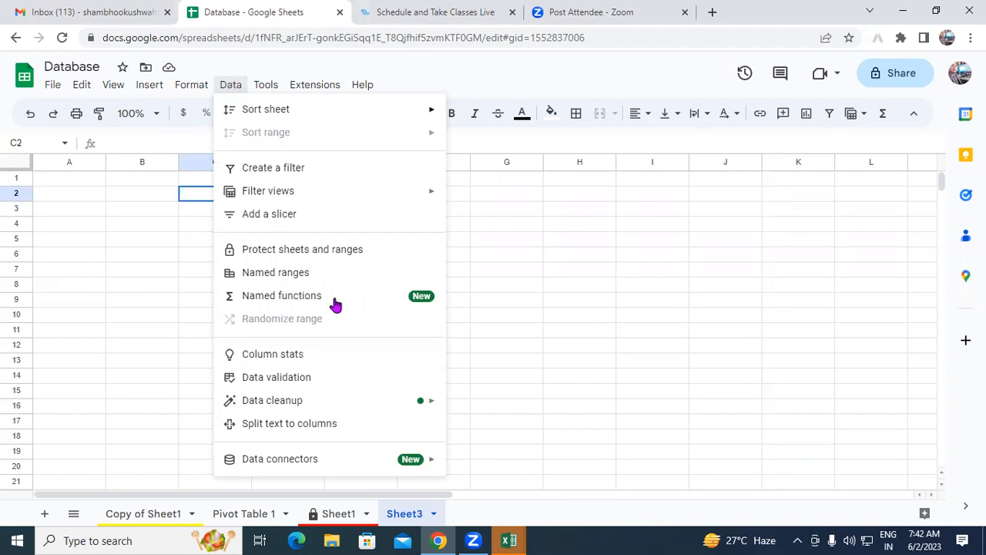
click(188, 93)
click(149, 86)
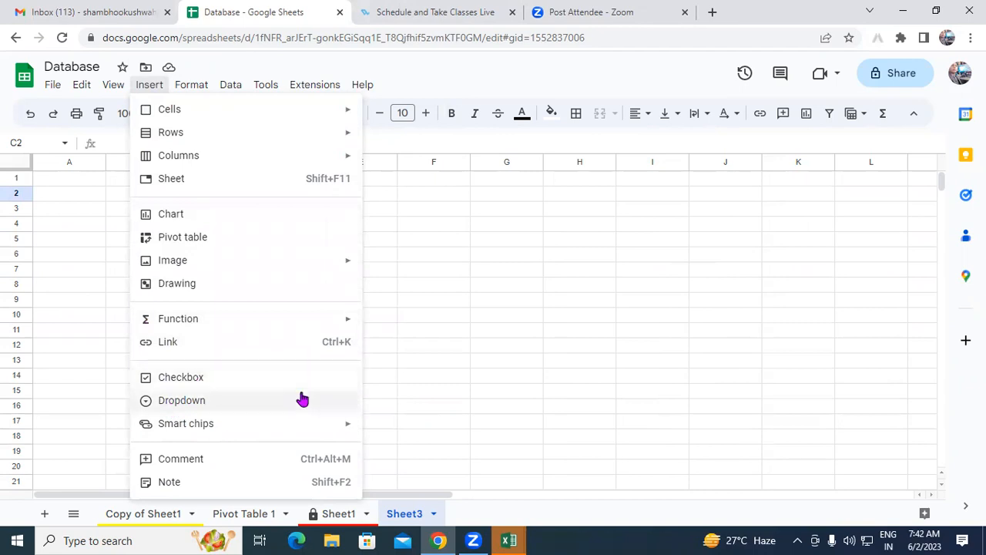
click(214, 402)
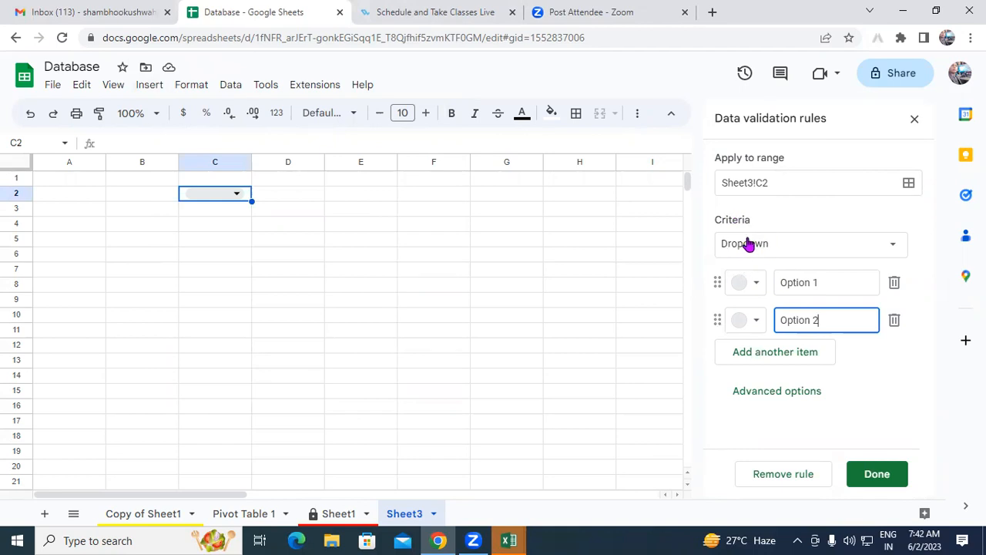
Keep the Dropdown criteria for cell C2 and name its first two options DCA and DFA.
click(784, 251)
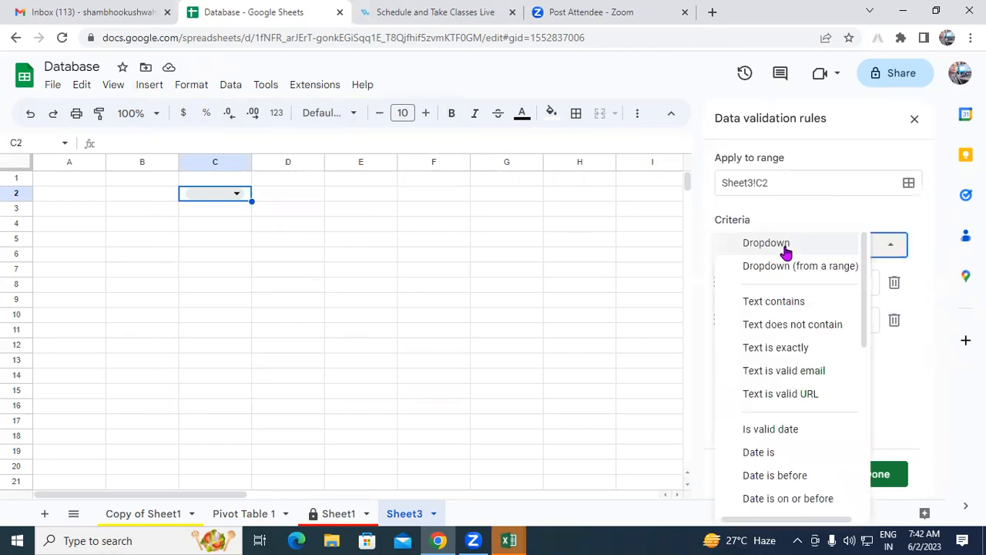
click(785, 250)
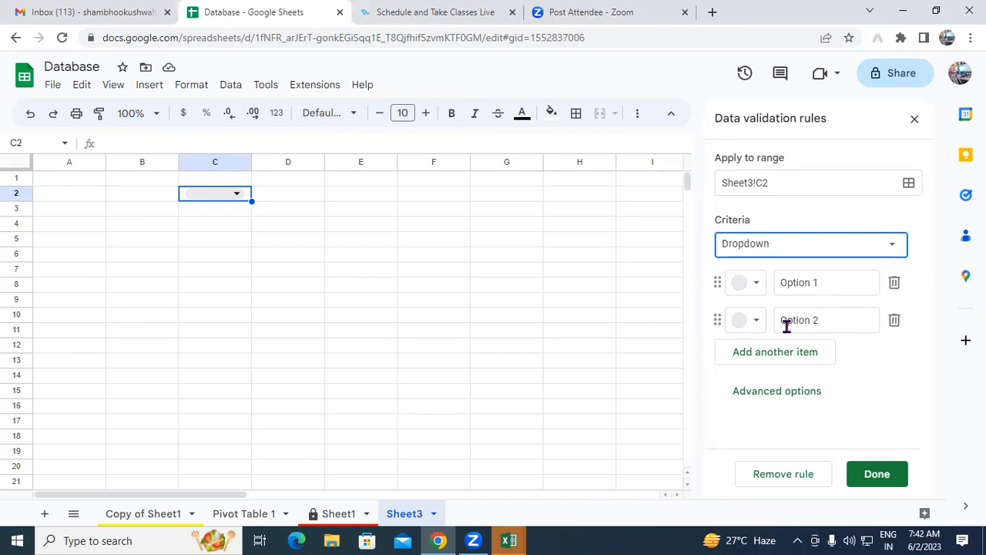
click(823, 284)
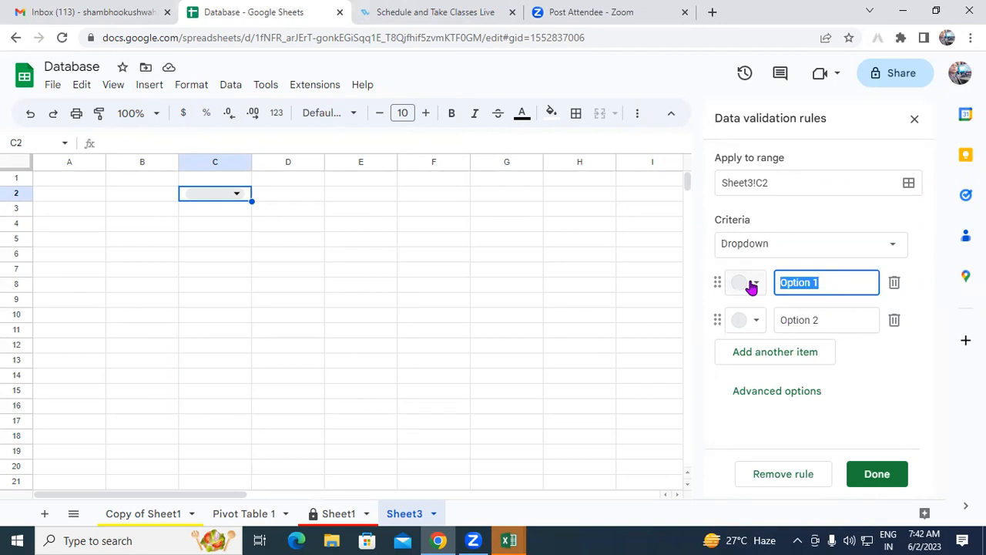
text(DCA)
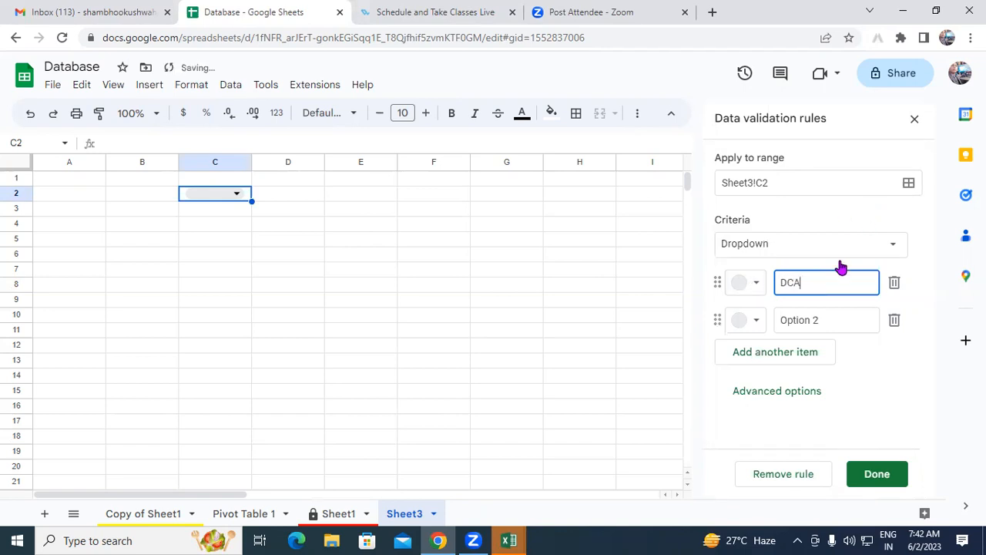
drag(828, 319, 744, 323)
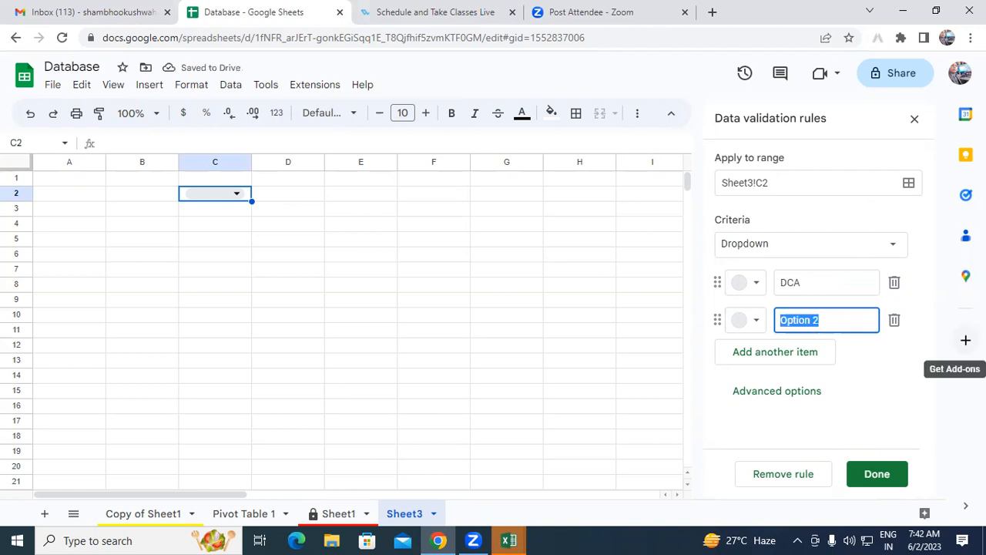
text(DFA)
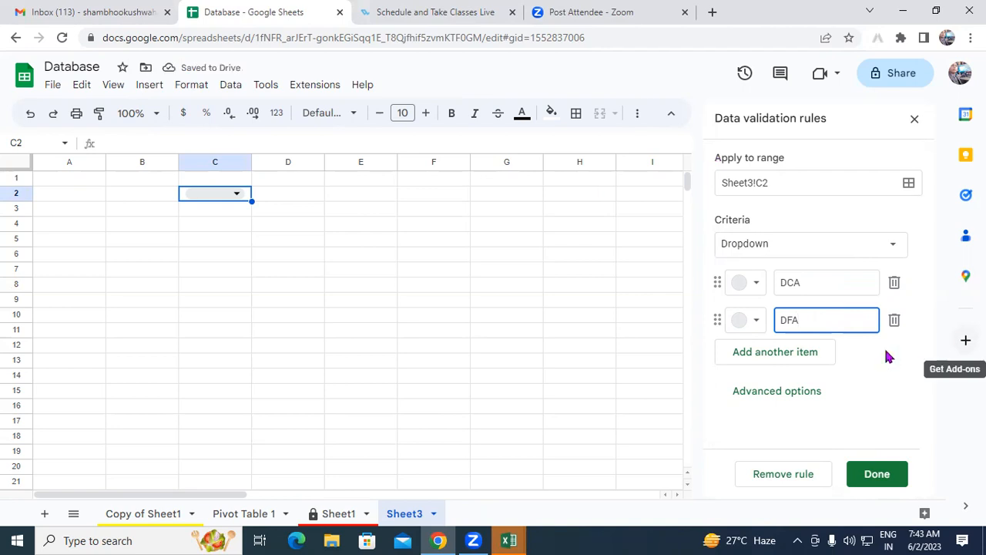
Add the items CCC, OM and ADFA to the C2 dropdown and save the validation rule.
click(759, 359)
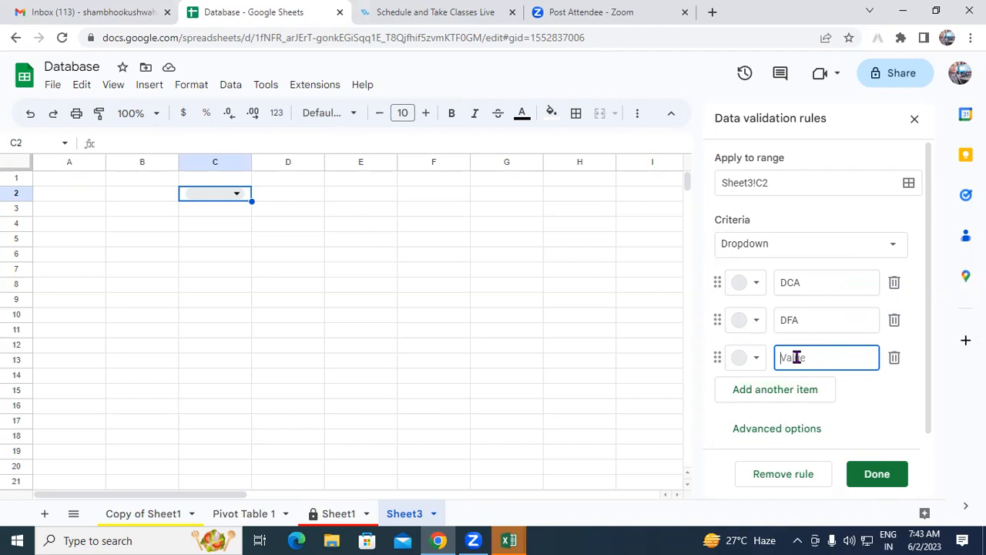
text(CCC)
click(794, 401)
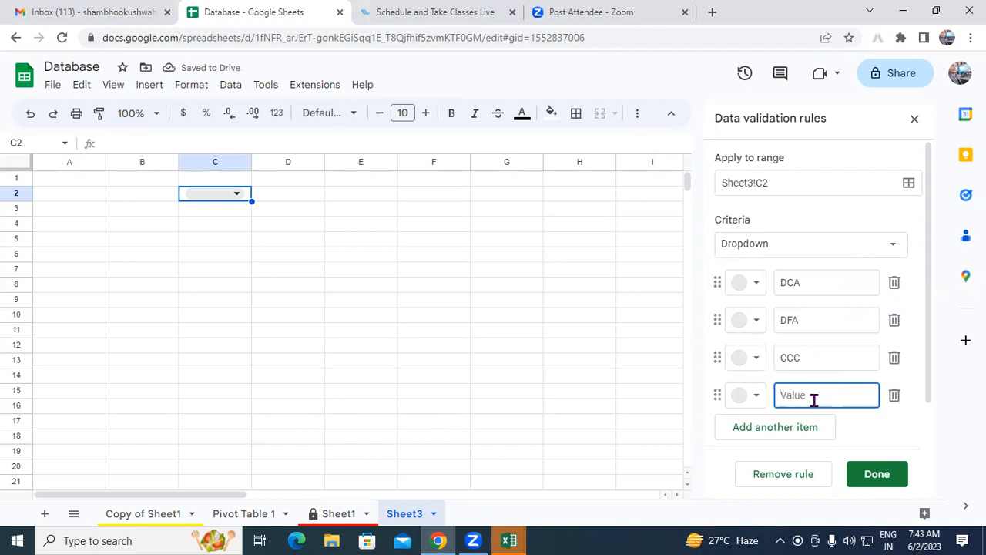
text(OM)
click(796, 427)
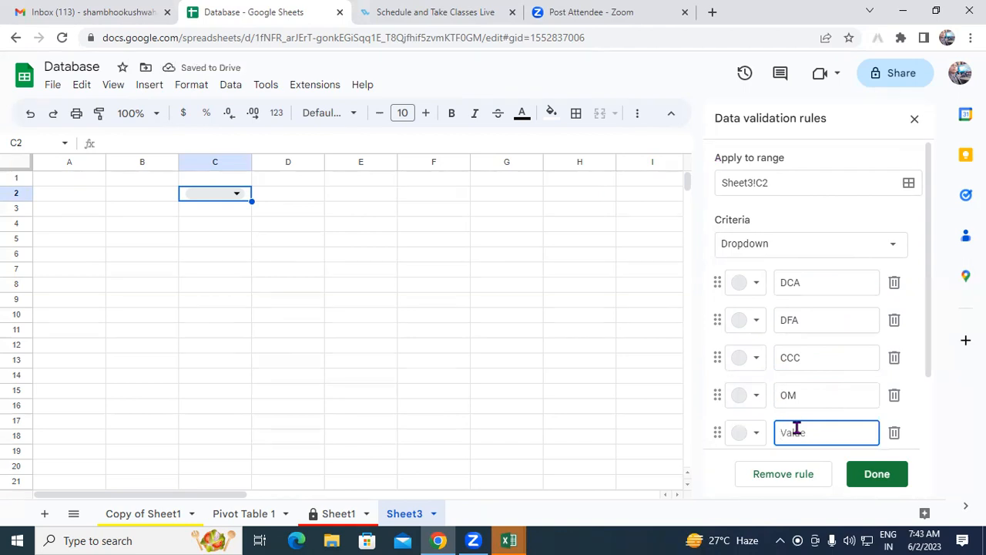
text(AD)
text(CA)
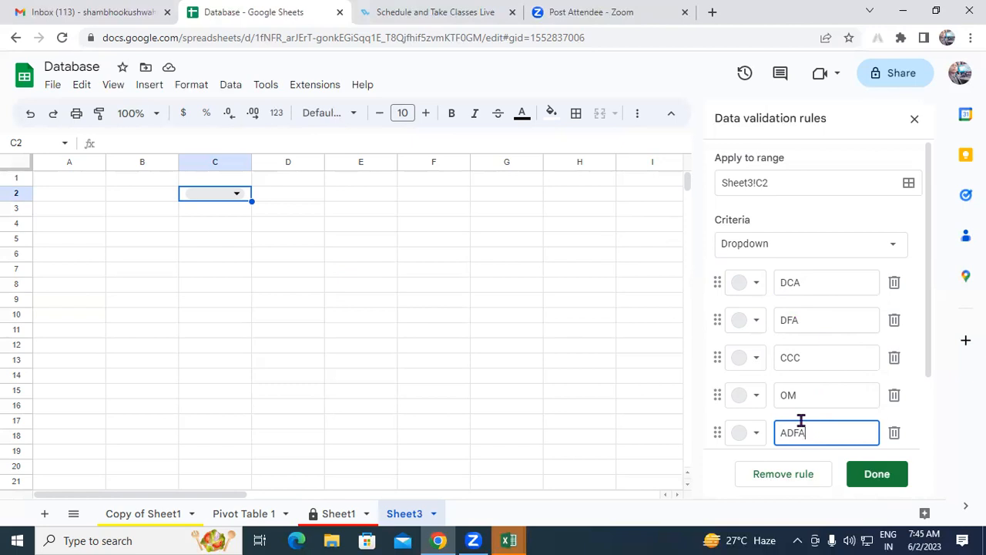
click(894, 472)
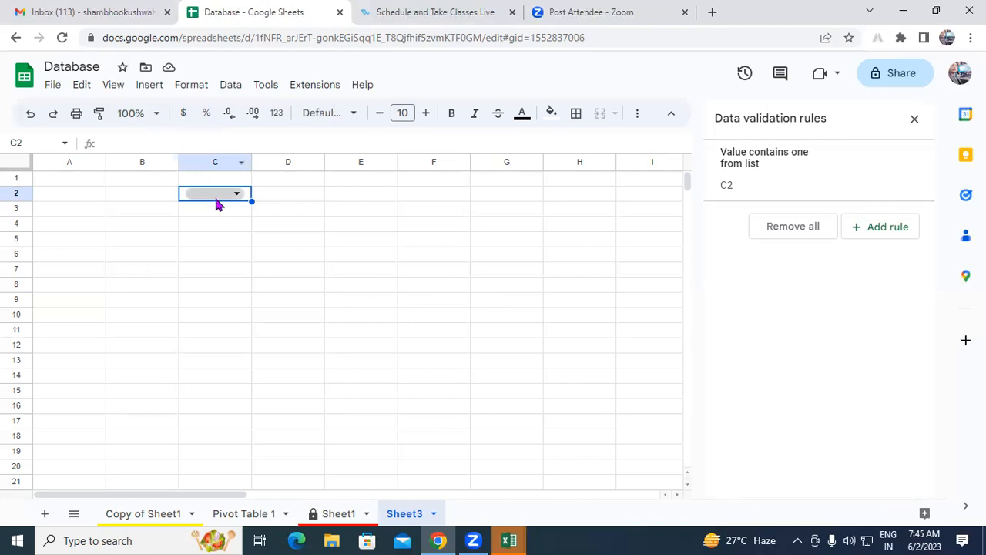
Fill the dropdown from C2 down to C12 and check the option list in cell C7.
drag(251, 202, 249, 344)
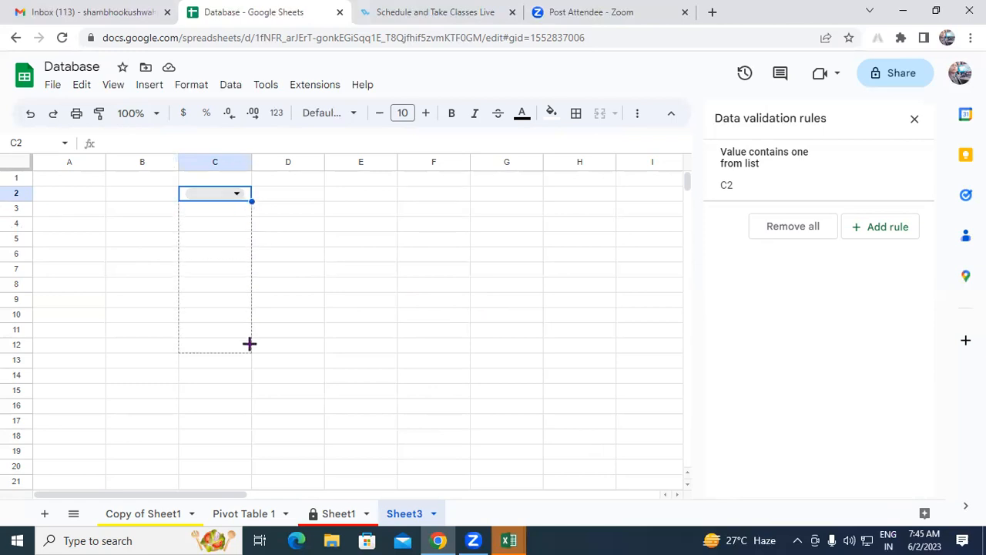
drag(225, 297, 225, 297)
click(221, 268)
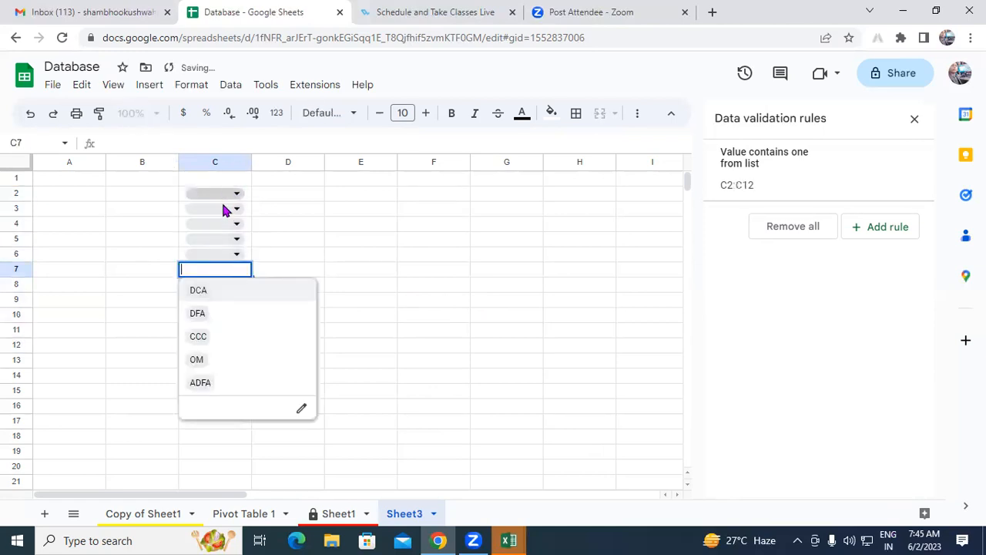
click(280, 208)
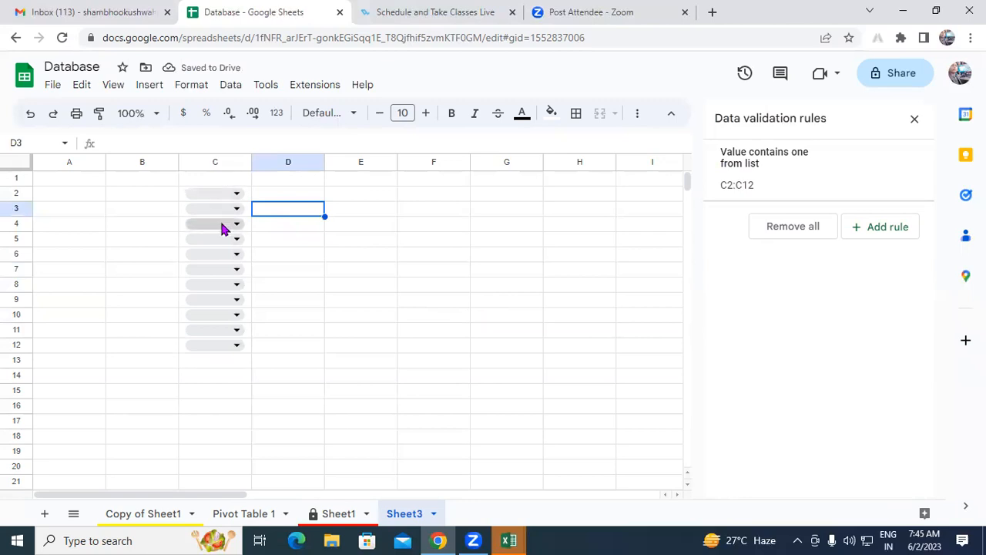
Enter the header Course in cell C1 above the dropdown column.
click(213, 183)
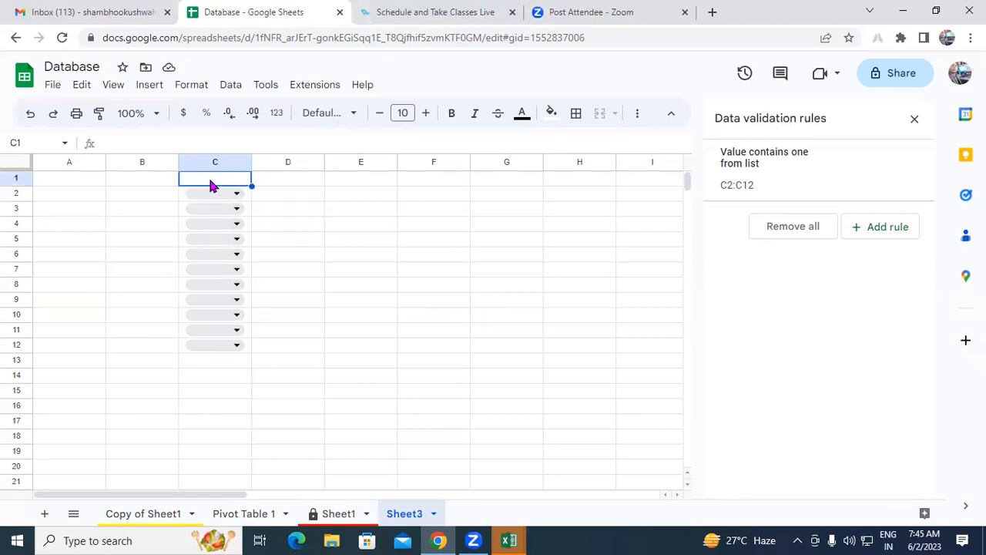
text(Col)
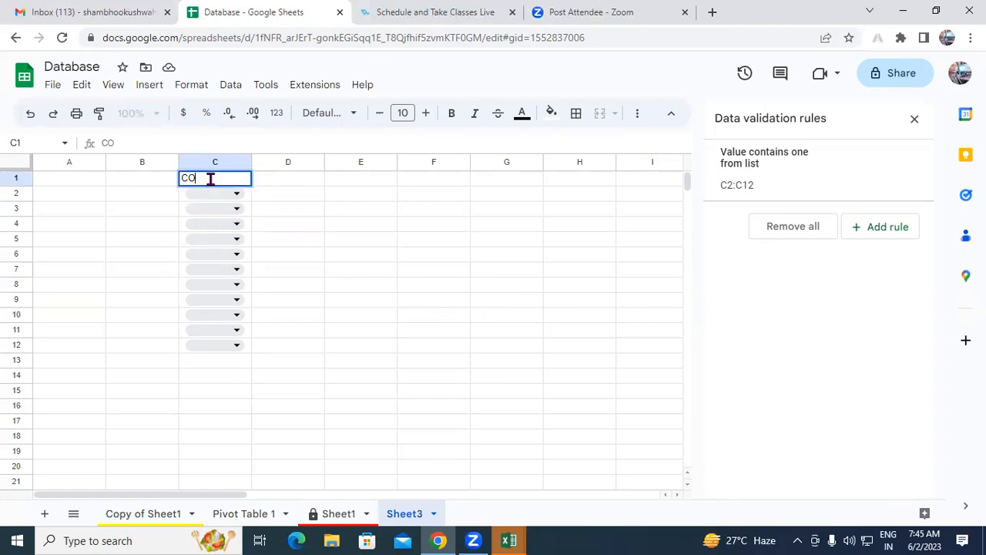
key(BackSpace)
key(BackSpace)
text(ourse)
click(353, 291)
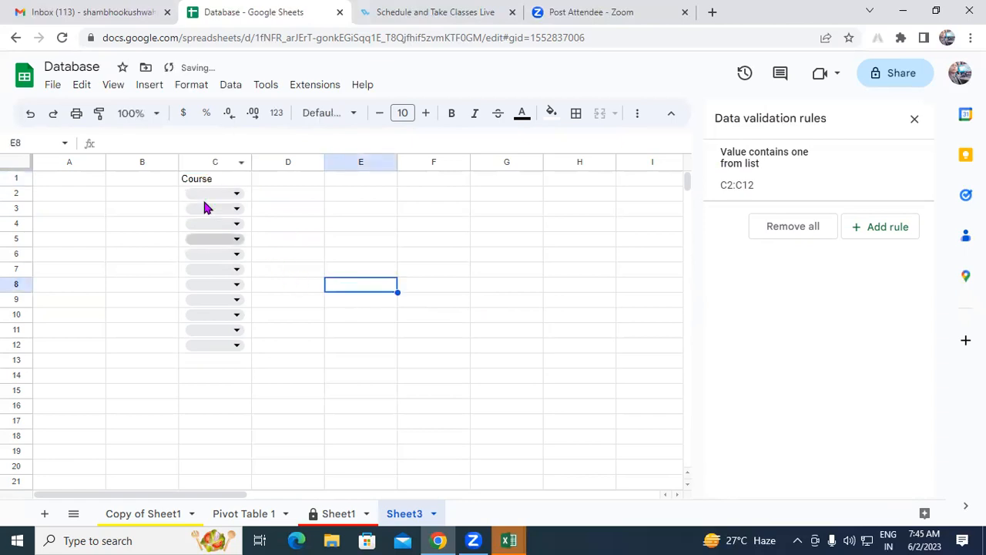
Enter the first student's name in B2 and choose DFA as the course in C2.
click(130, 196)
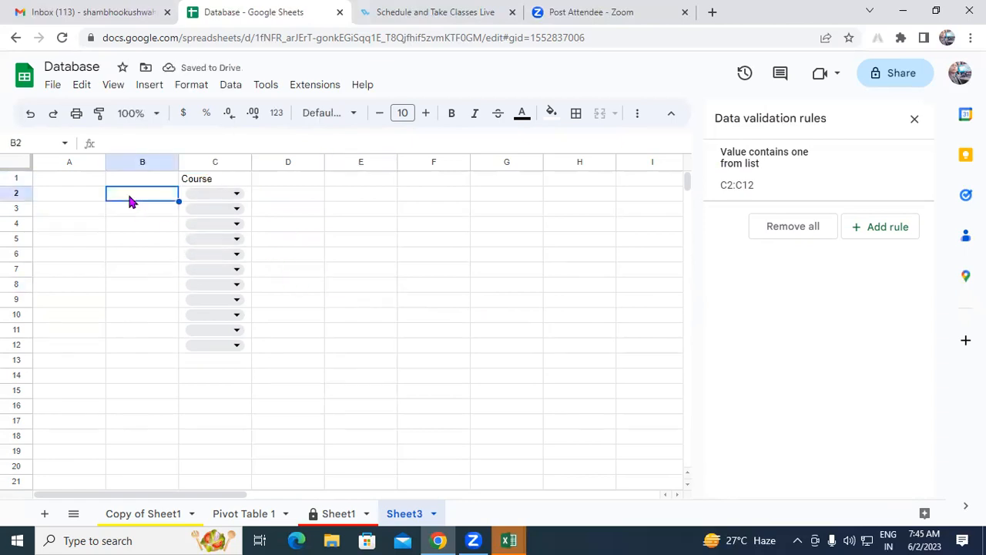
text(Ramu)
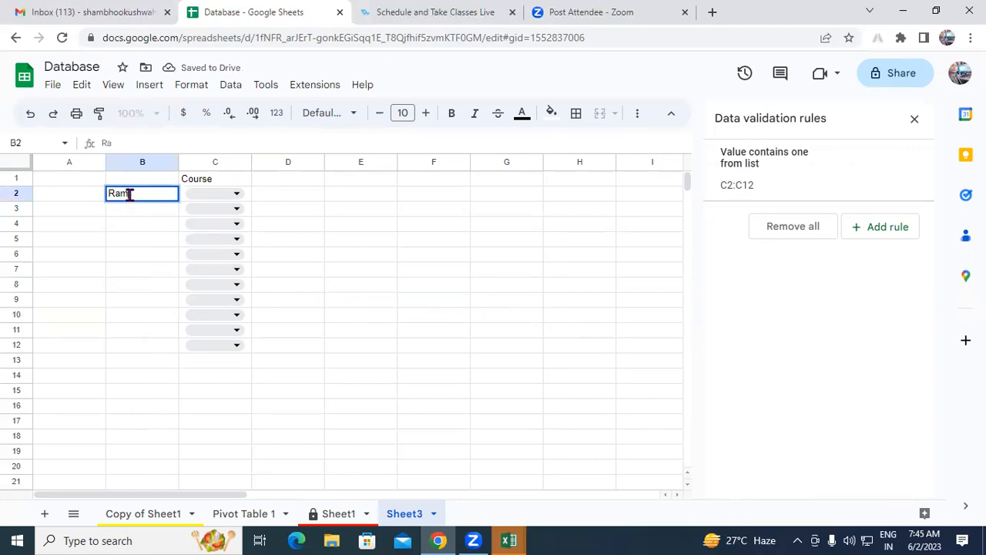
click(230, 193)
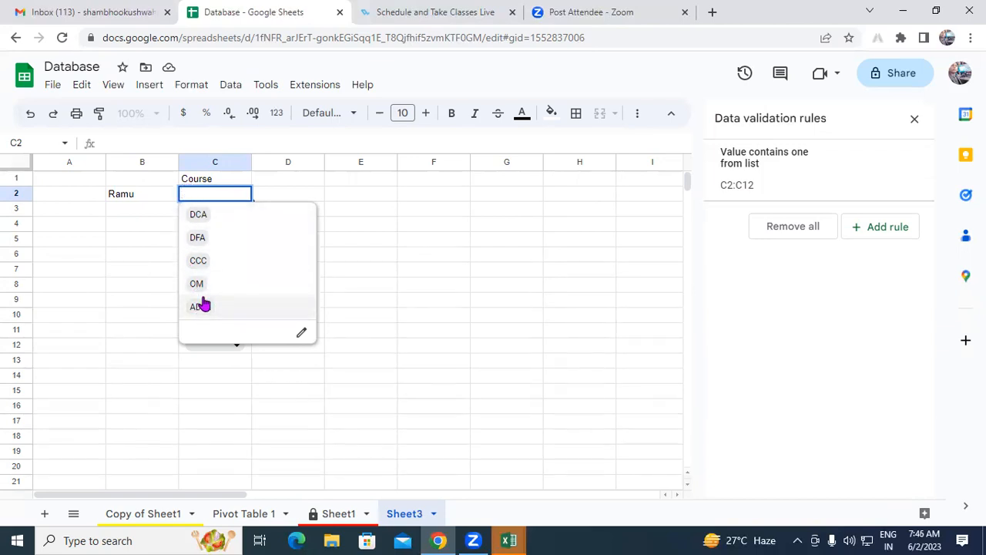
click(196, 240)
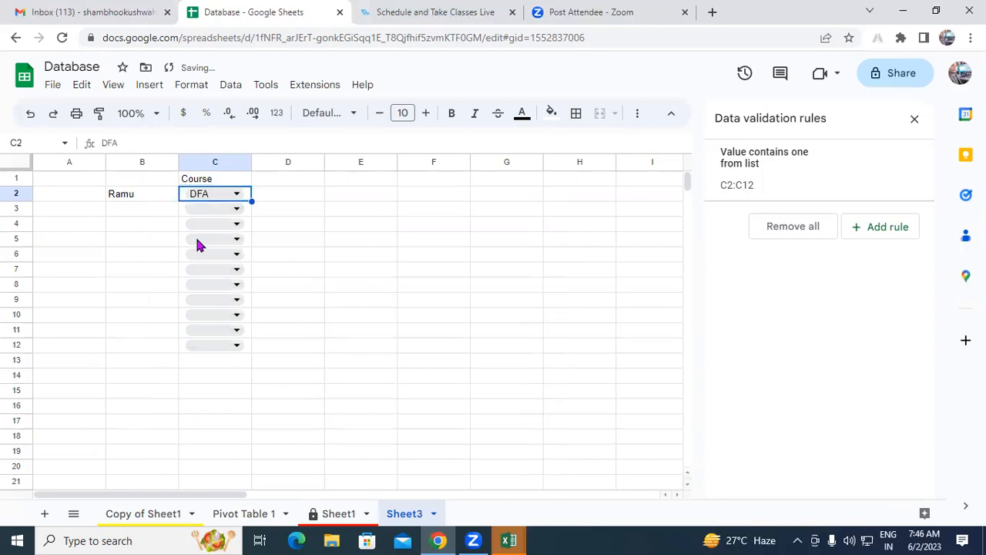
click(266, 199)
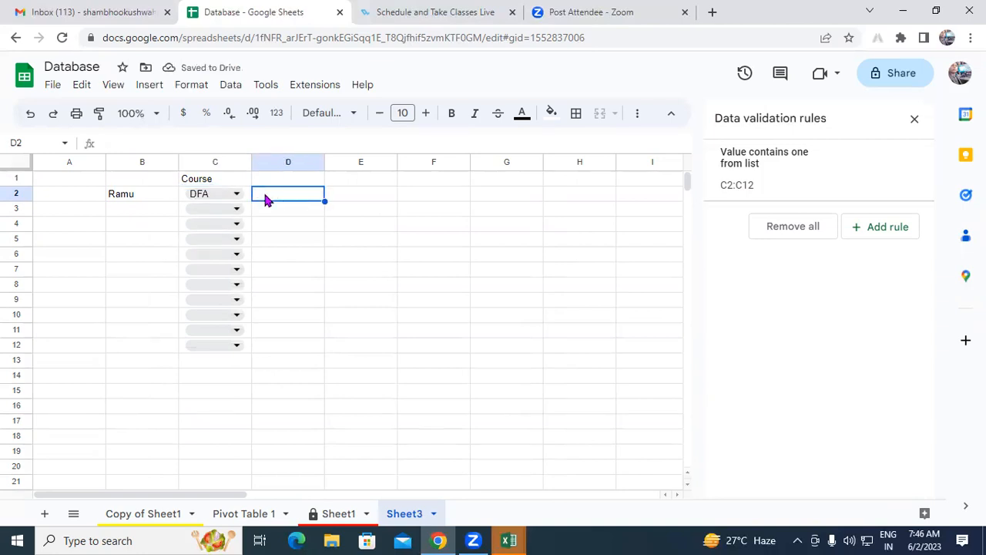
Enter the second student's name in B3 and choose CCC as the course in C3.
click(154, 216)
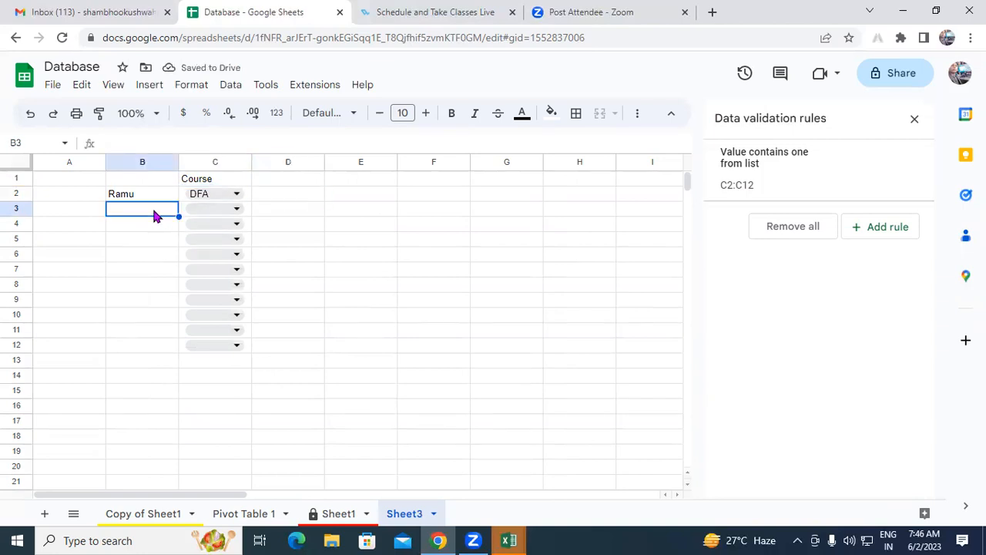
text(Ri)
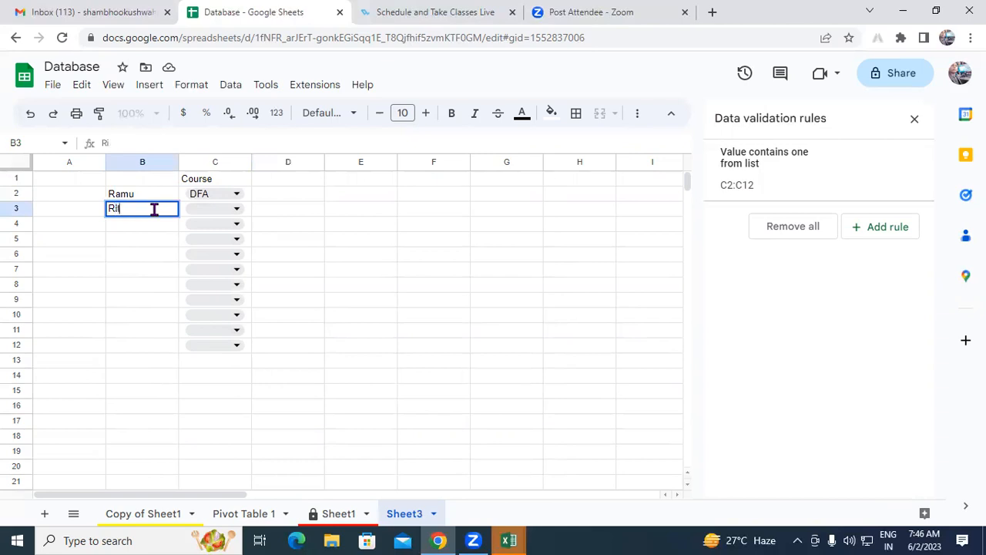
text(tesh)
click(229, 213)
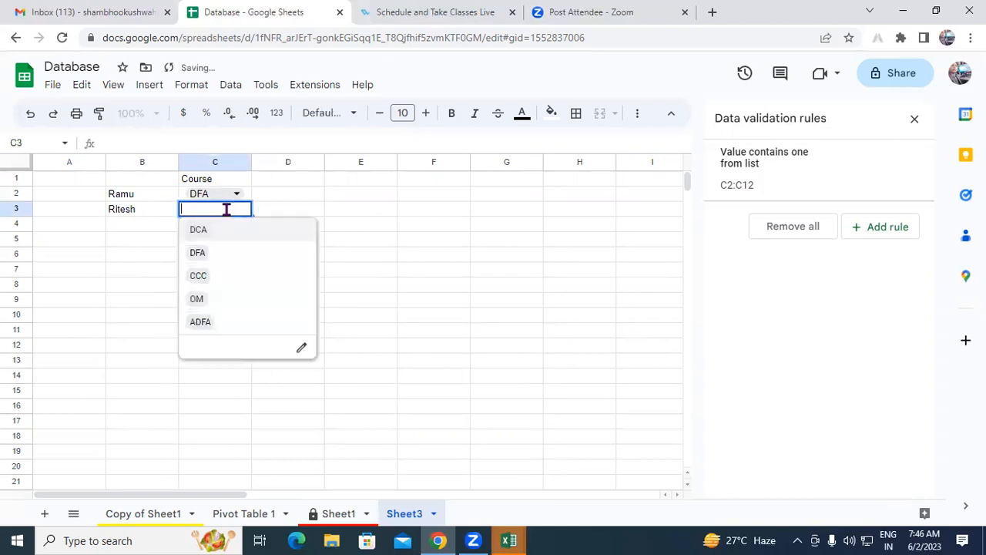
click(194, 275)
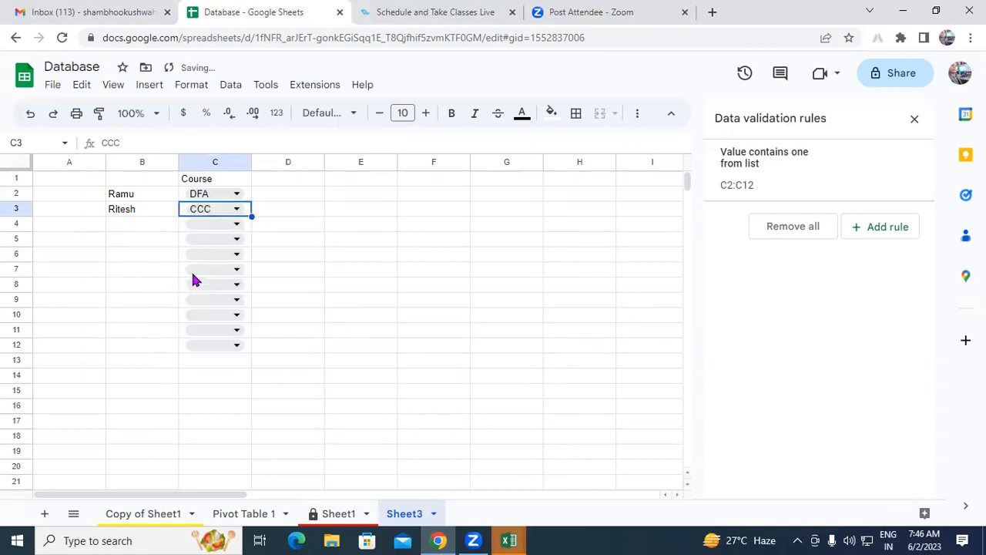
Enter the third student's name in B4 and choose DCA as the course in C4.
click(123, 227)
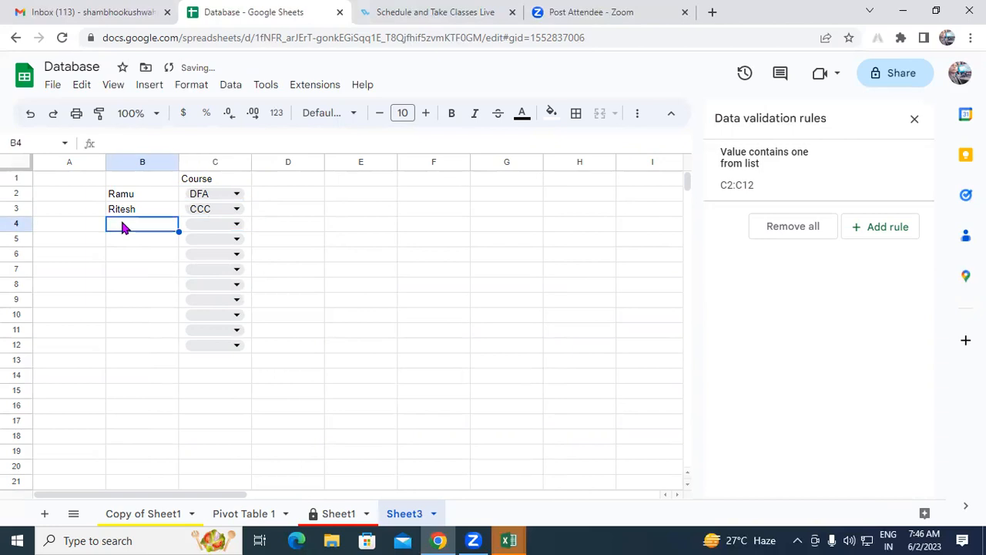
text(Mohan)
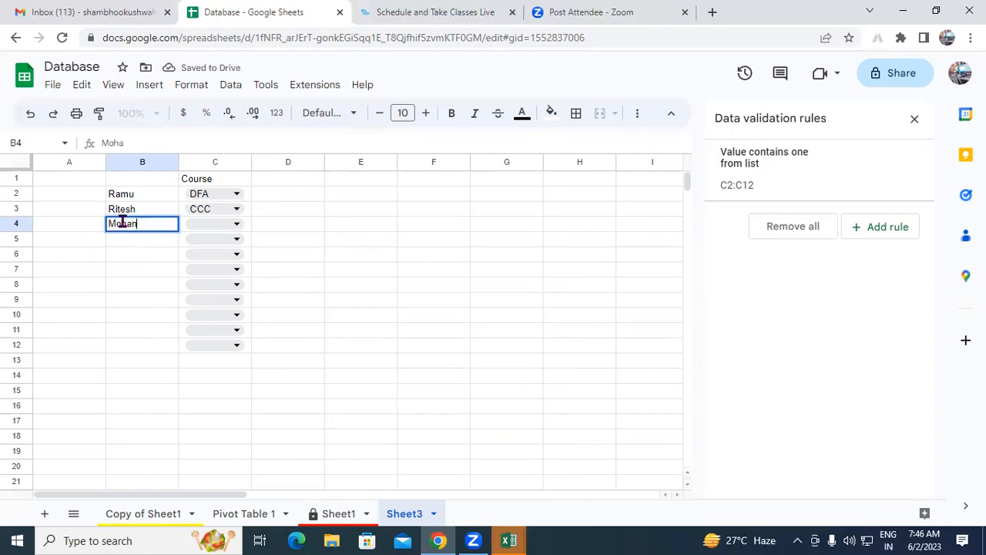
click(224, 222)
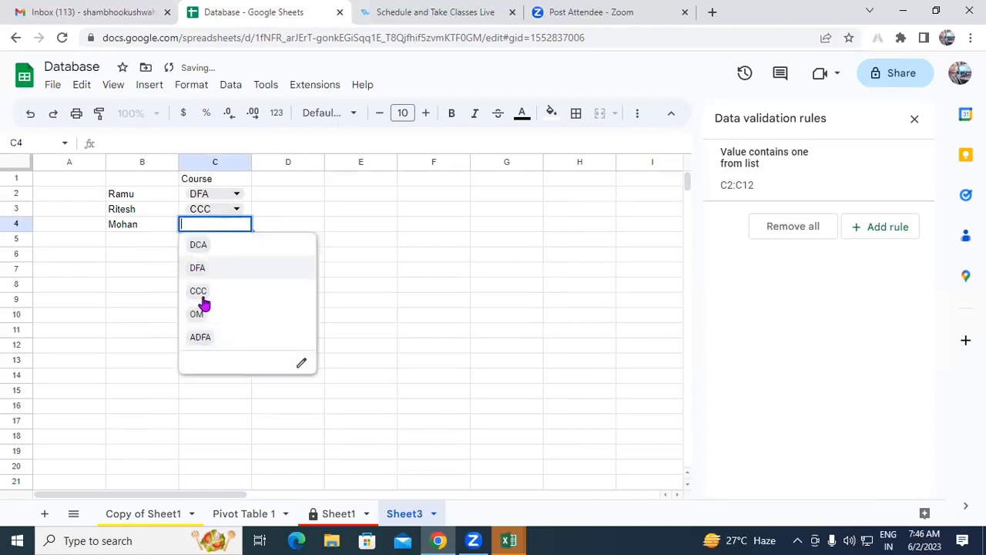
click(197, 246)
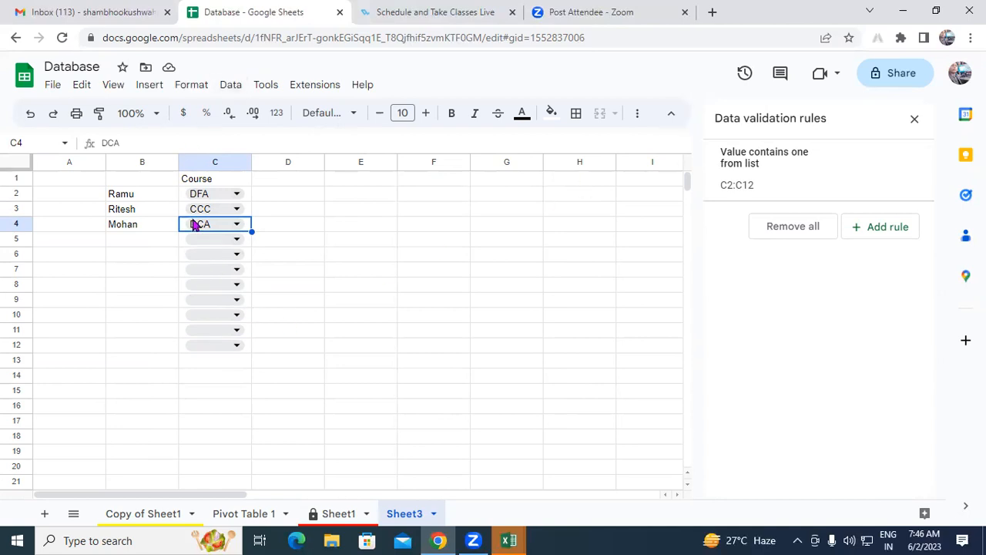
Open the validation rule of the C2 dropdown for editing and review its list of items.
double_click(208, 193)
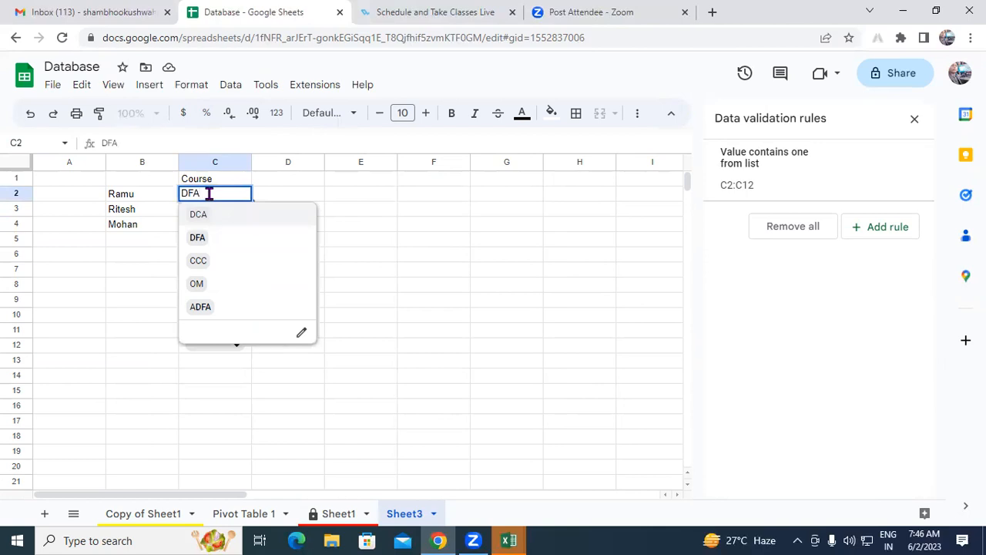
click(301, 337)
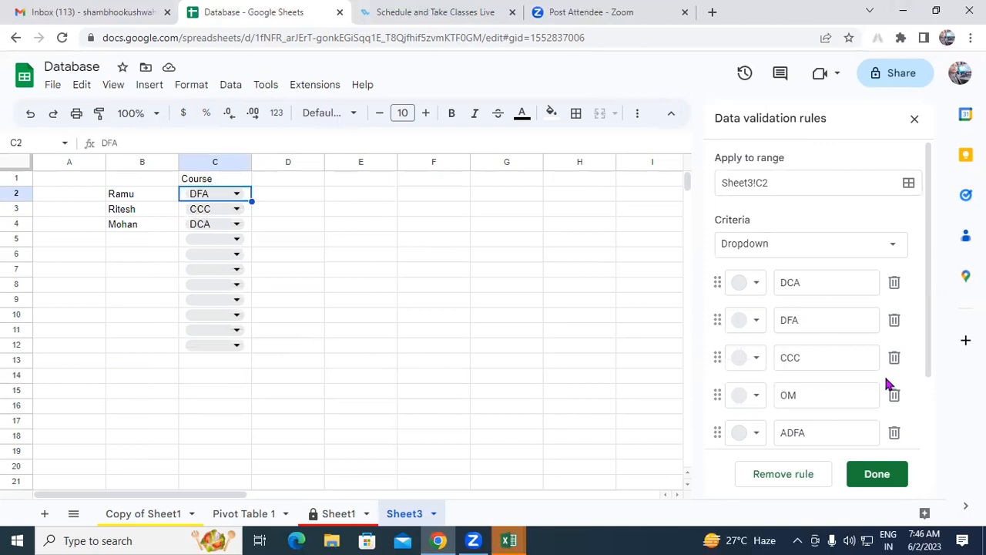
scroll(860, 387, down, 1)
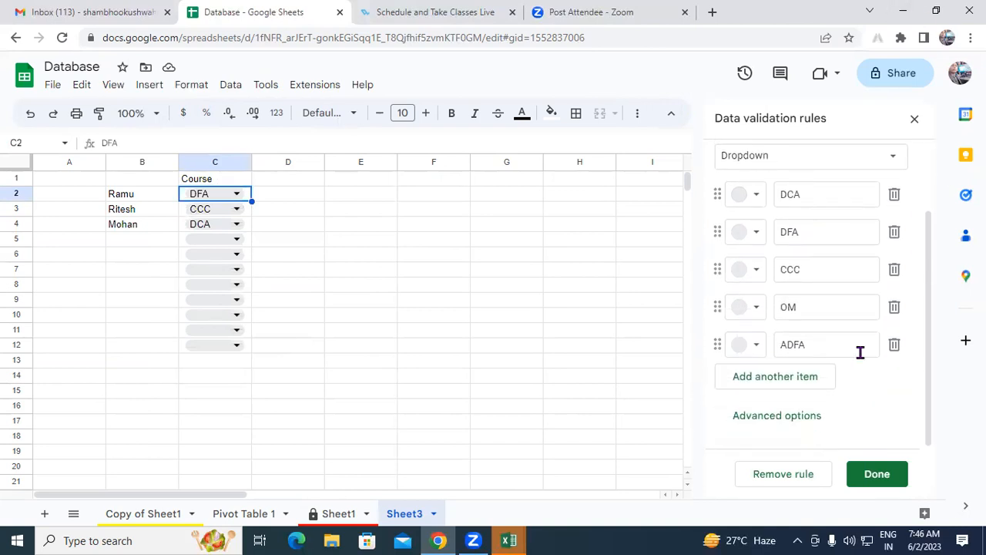
scroll(861, 352, up, 2)
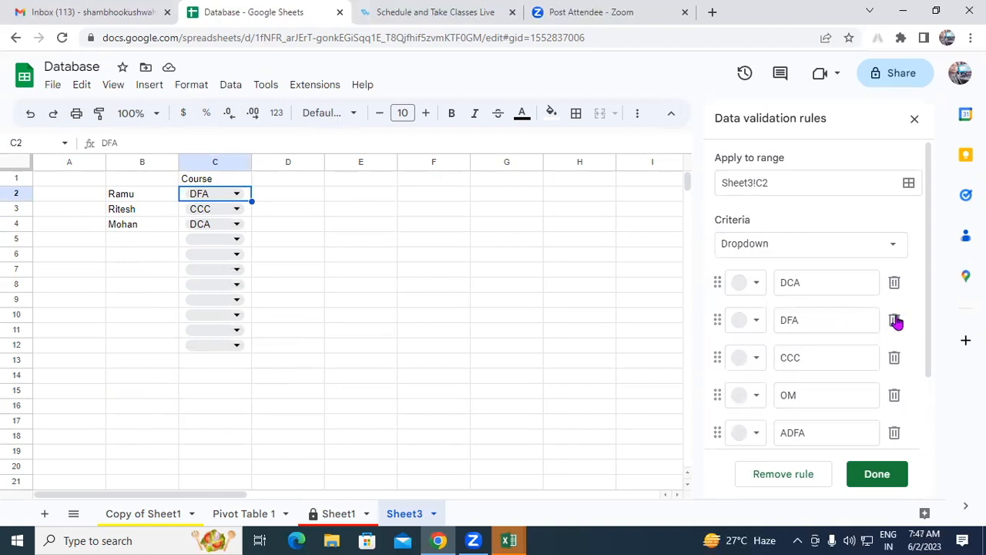
scroll(892, 439, down, 2)
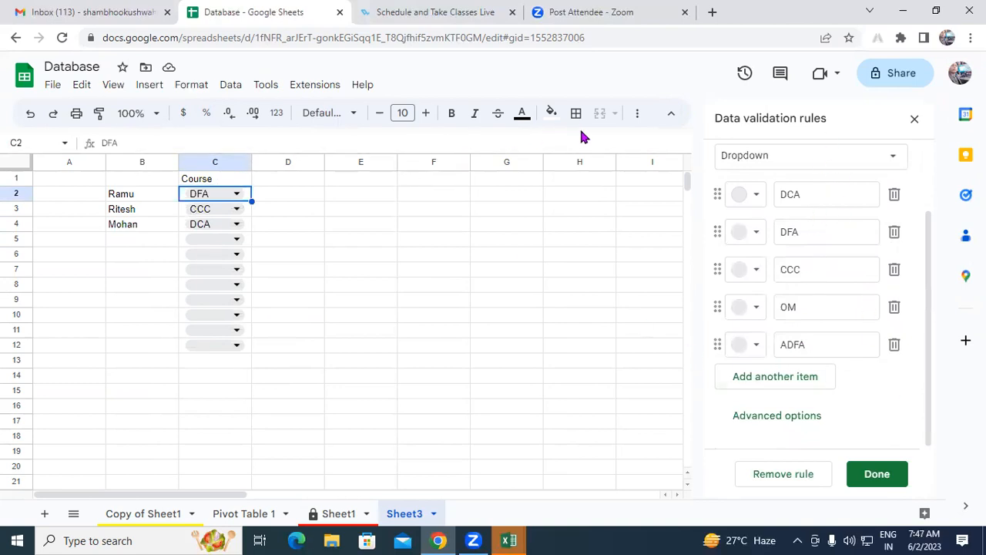
Remove the dropdown validation rule from C2 and compare the cell with the C3 dropdown.
click(781, 474)
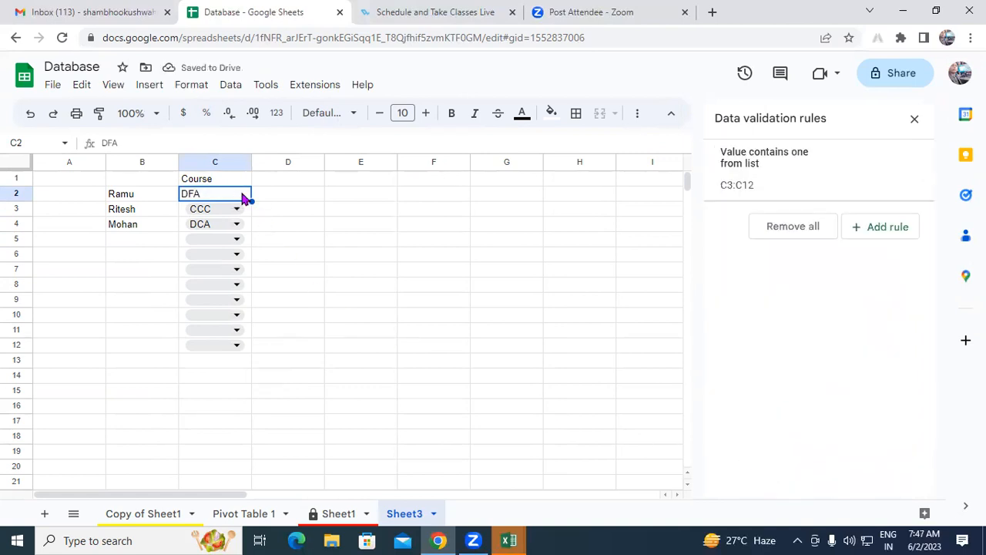
click(282, 198)
click(233, 193)
click(214, 210)
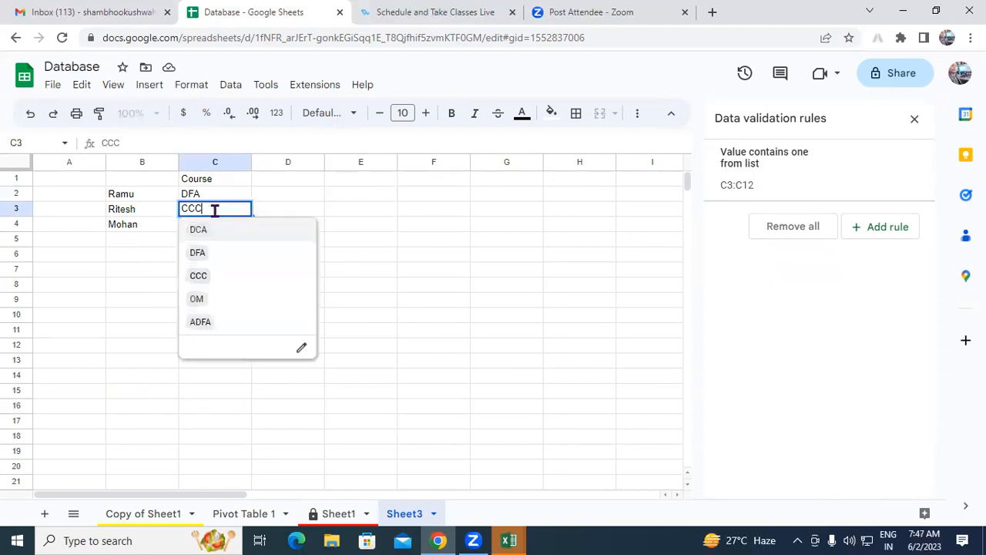
click(293, 198)
Select C2:C12 and remove all remaining dropdown validation rules from the Course column.
drag(217, 196, 236, 344)
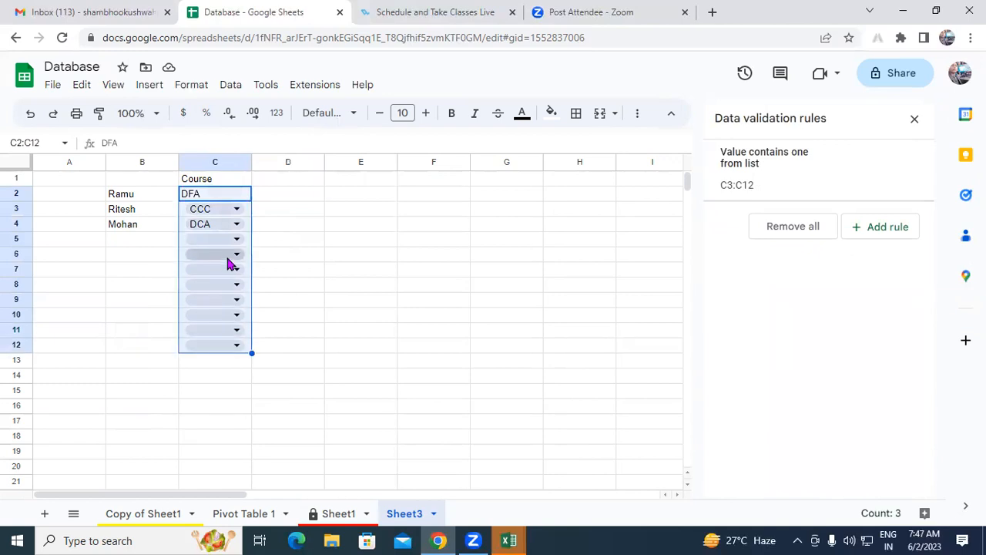
double_click(235, 206)
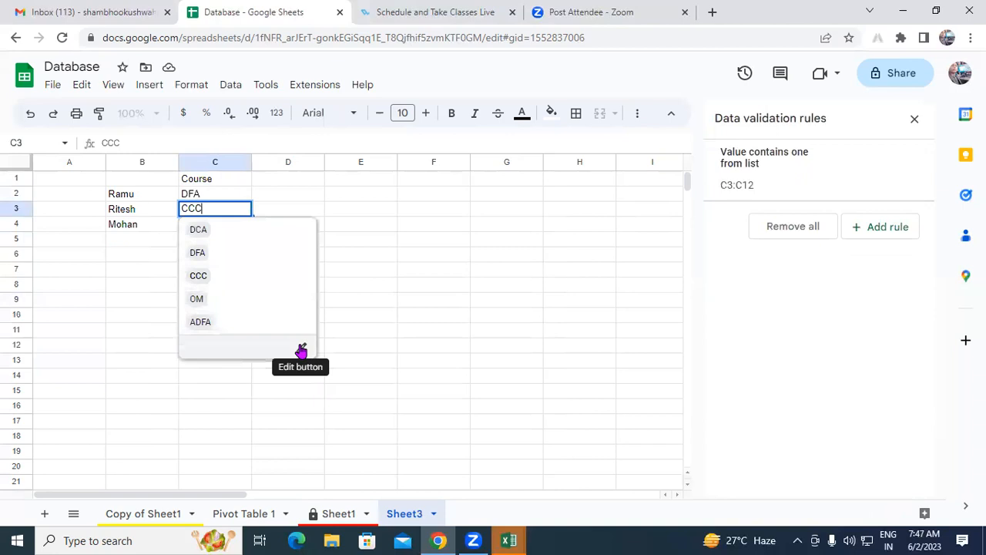
click(433, 227)
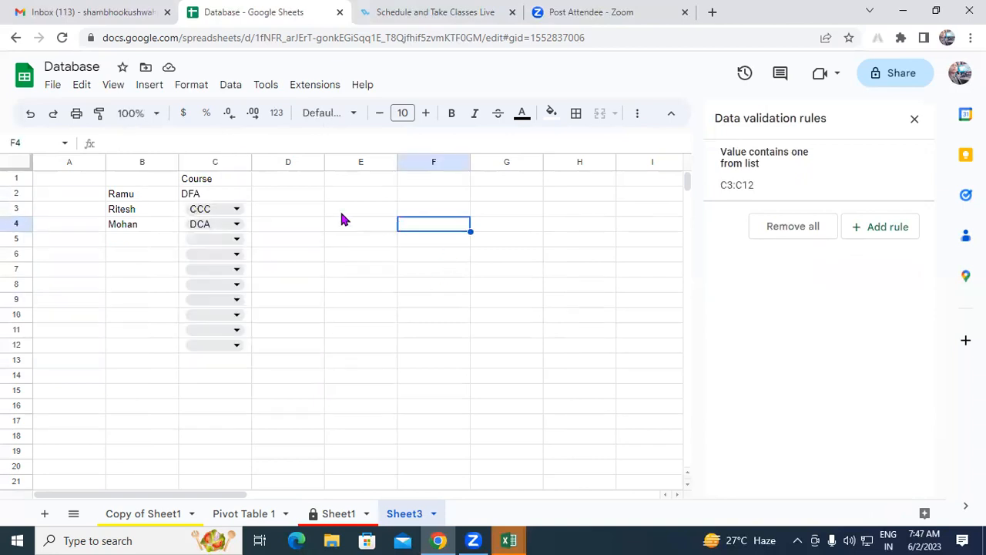
drag(233, 210, 225, 327)
click(380, 223)
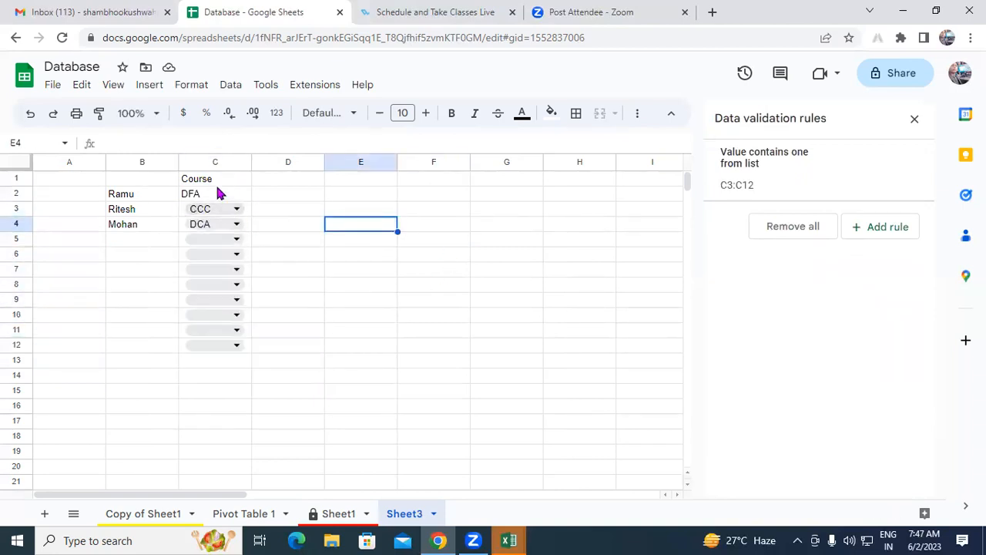
drag(220, 192, 220, 343)
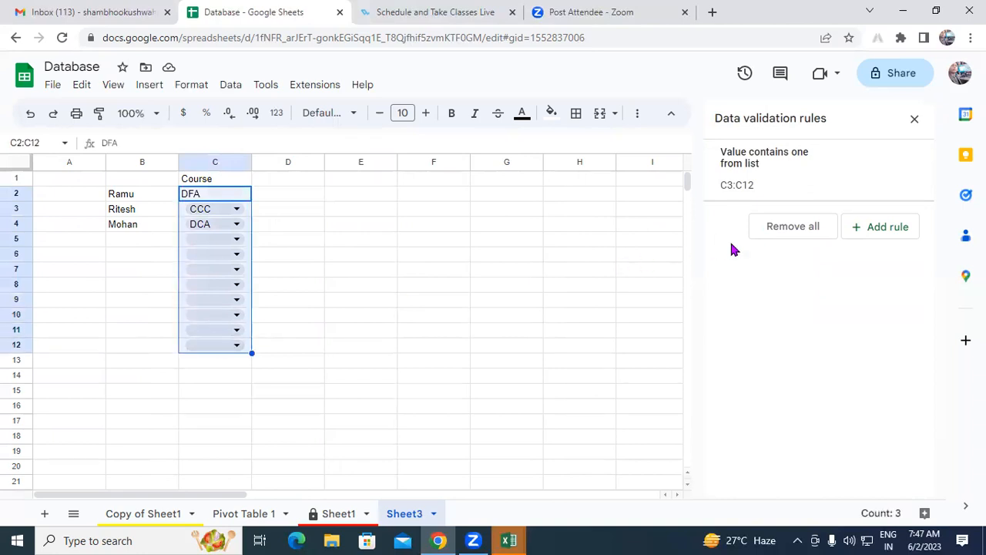
click(783, 227)
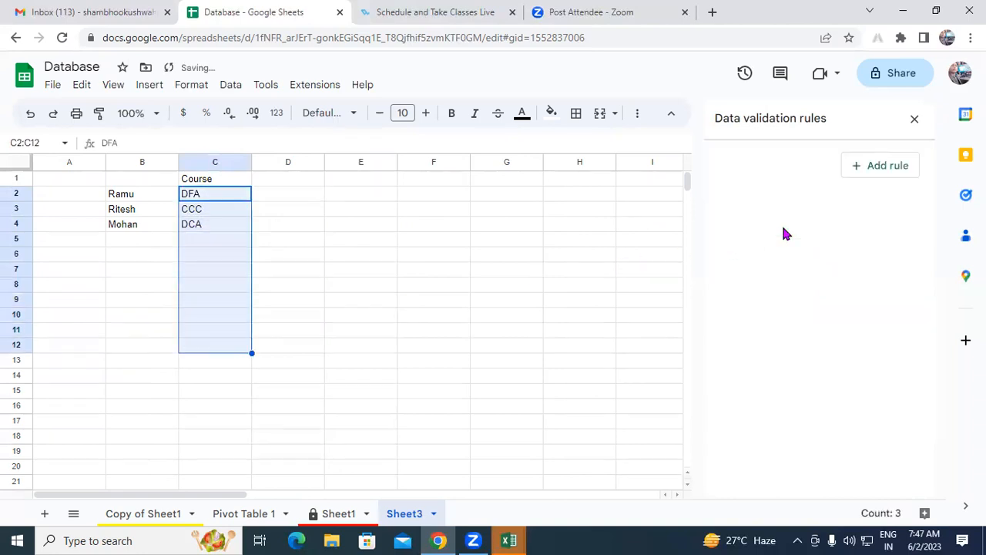
click(220, 224)
click(218, 194)
click(222, 240)
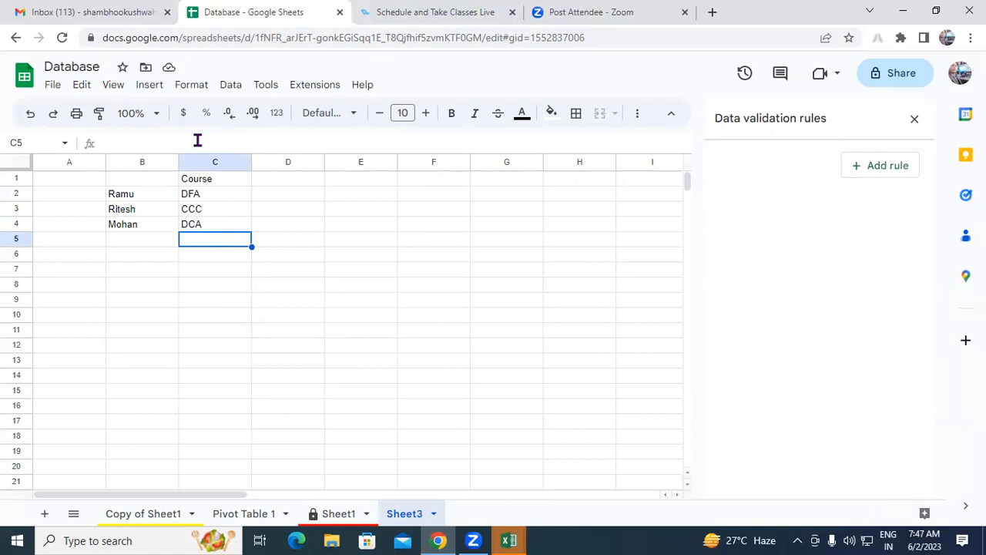
Switch to the Book1 workbook in Excel and dismiss the error message.
click(454, 475)
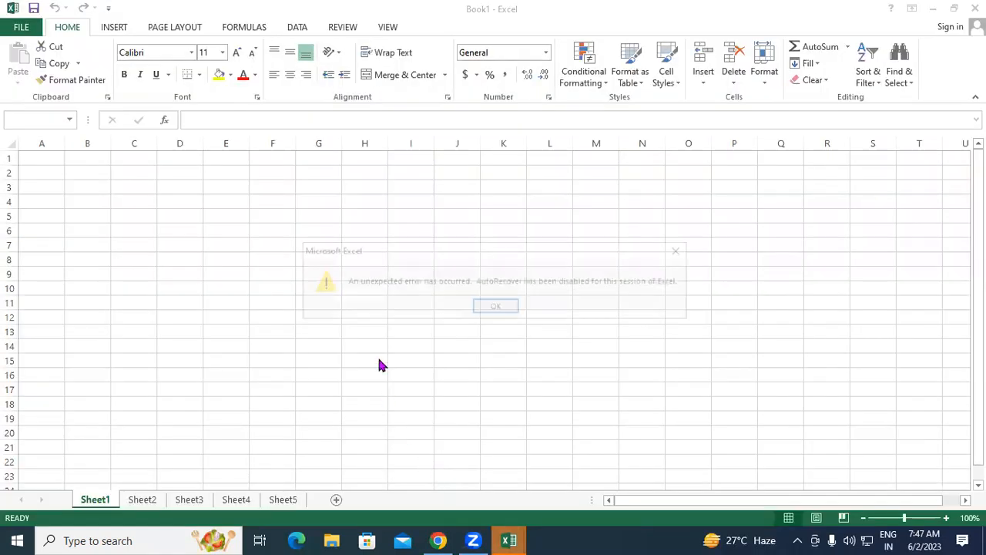
click(681, 252)
click(412, 221)
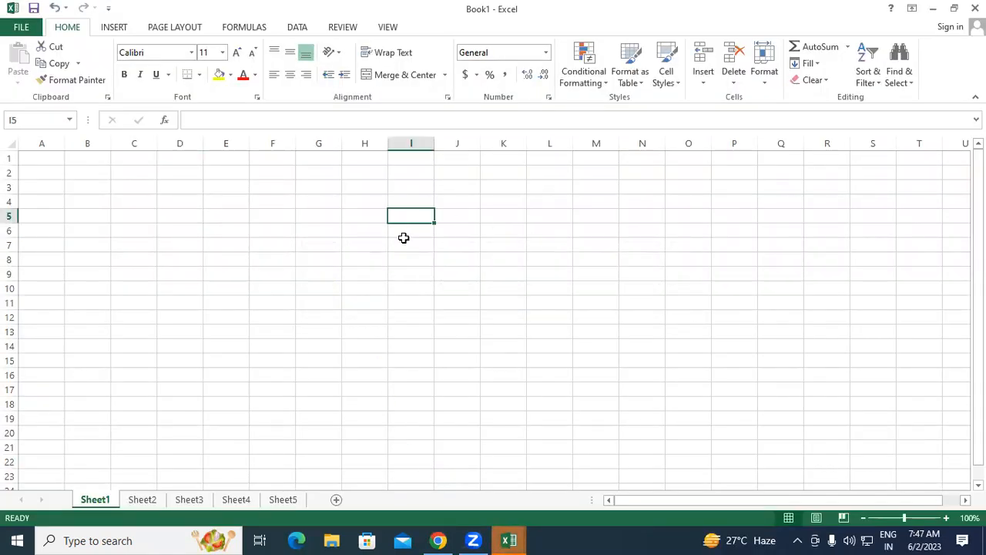
Enter the course list DCA, DFA, CCC and ADFA in cells I5 to I8.
text(DCA)
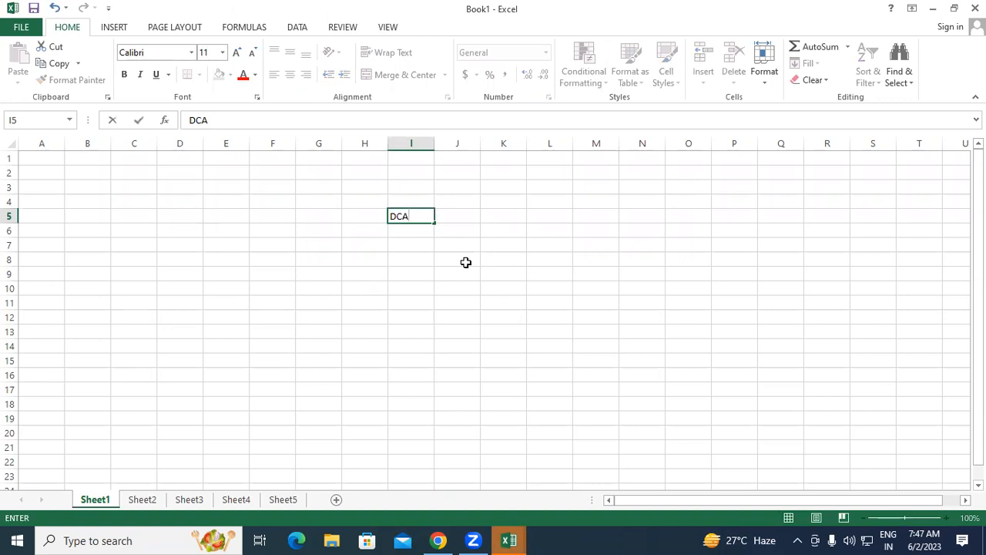
key(Return)
text(DFA)
key(Up)
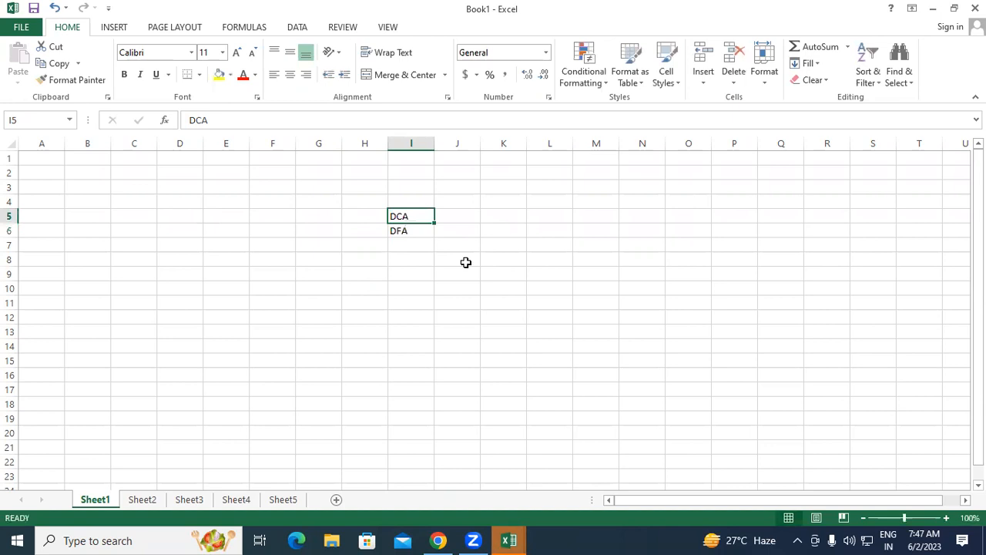
key(Down)
key(Down)
text(CCC)
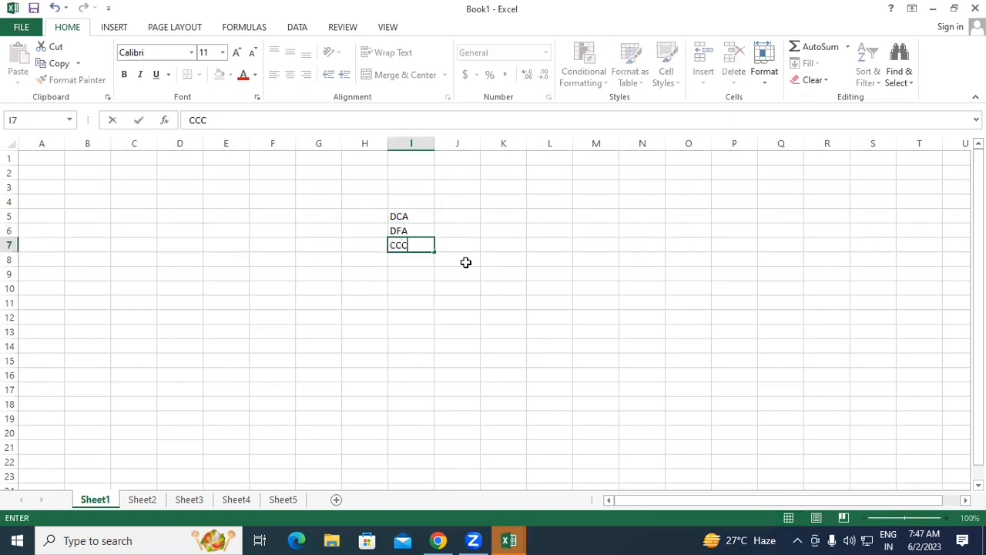
key(Return)
text(a)
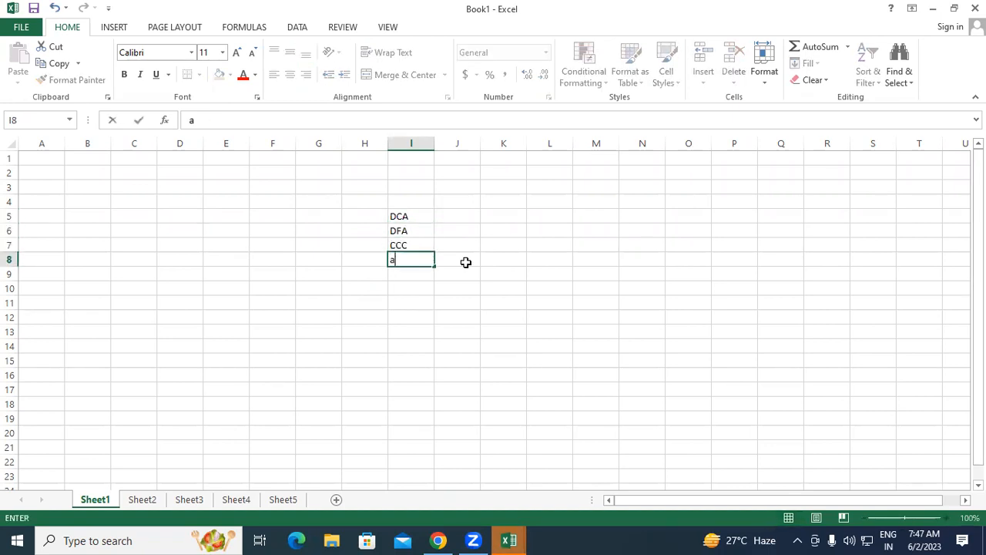
key(BackSpace)
text(ADFA)
key(Return)
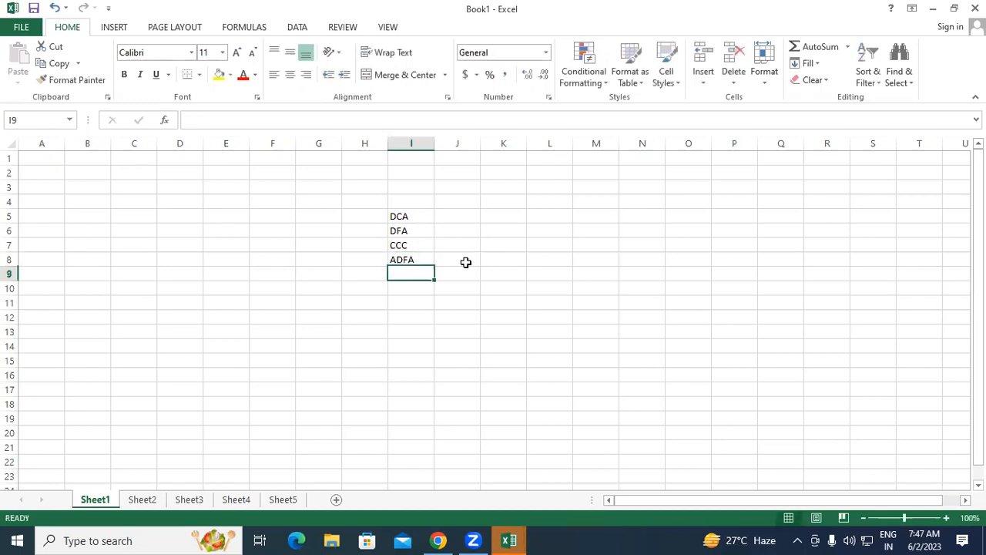
Enter the heading Course in cell B4.
click(84, 197)
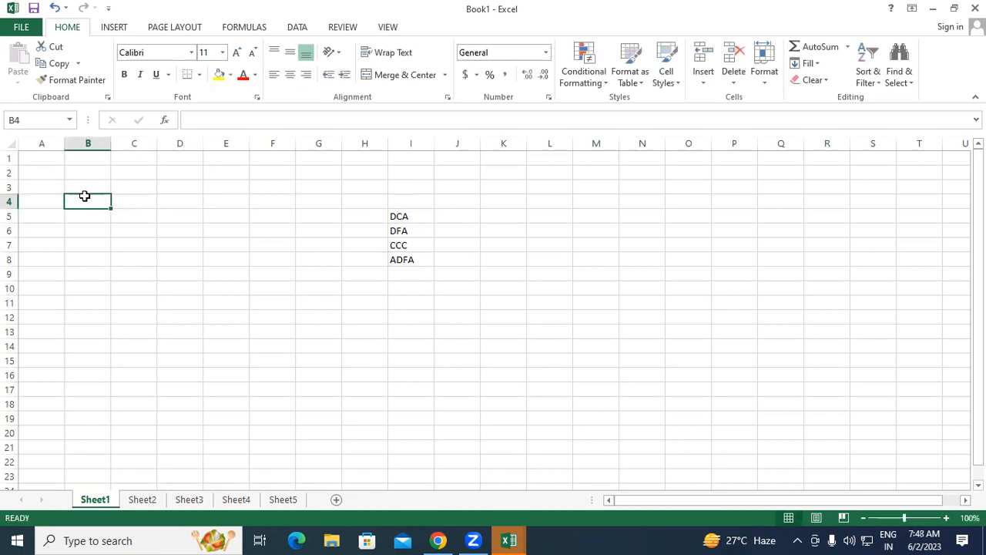
text(Course)
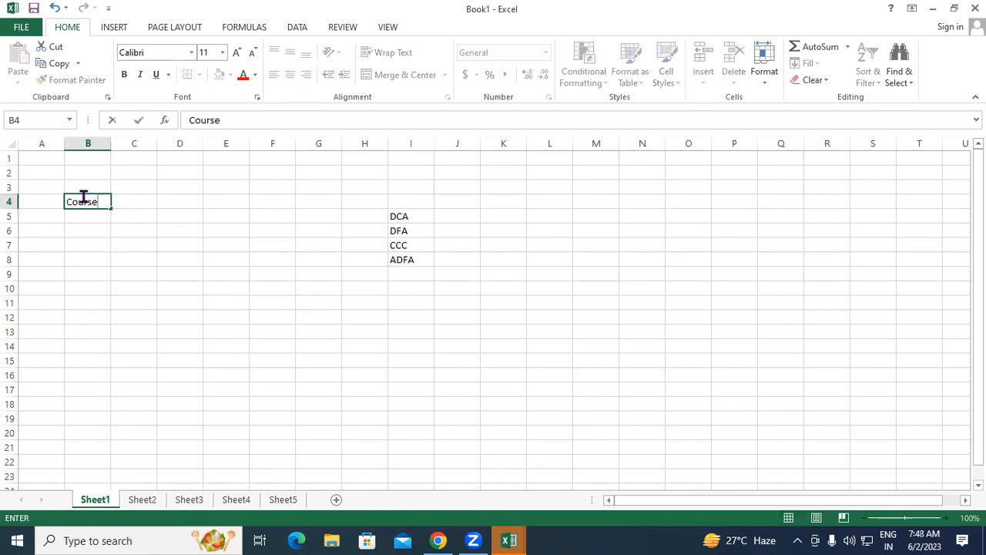
key(Return)
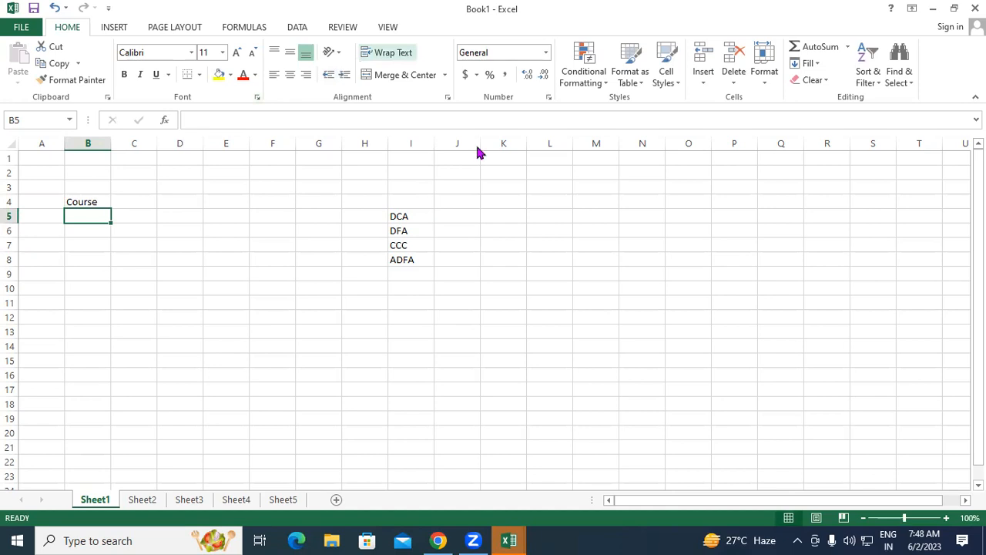
Add data validation to B5 that allows a list with I5:I8 as its source.
click(294, 27)
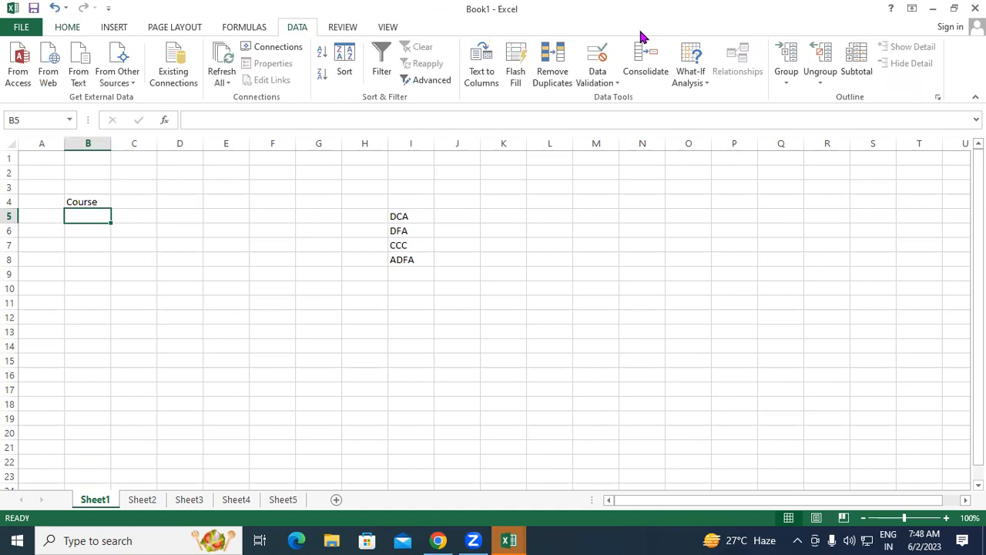
click(603, 83)
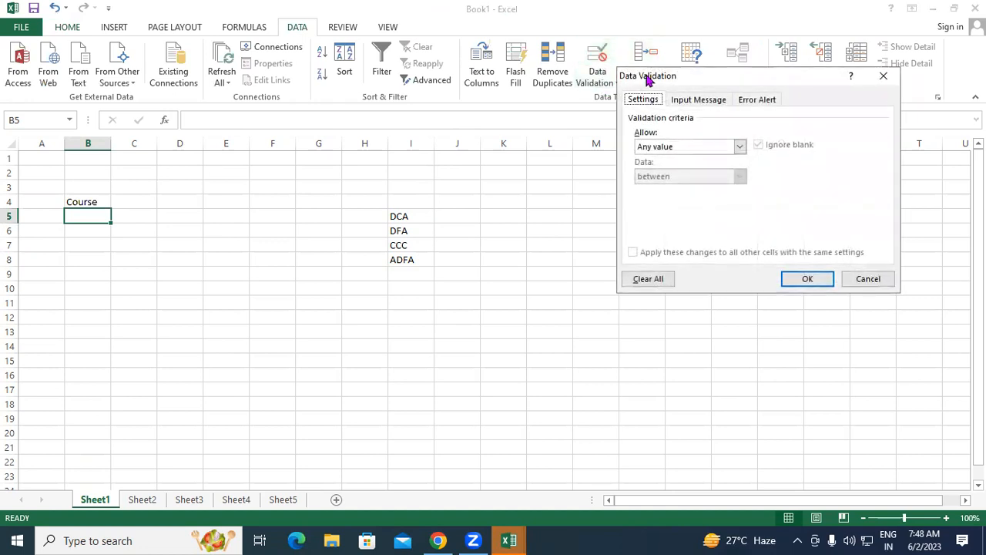
click(553, 104)
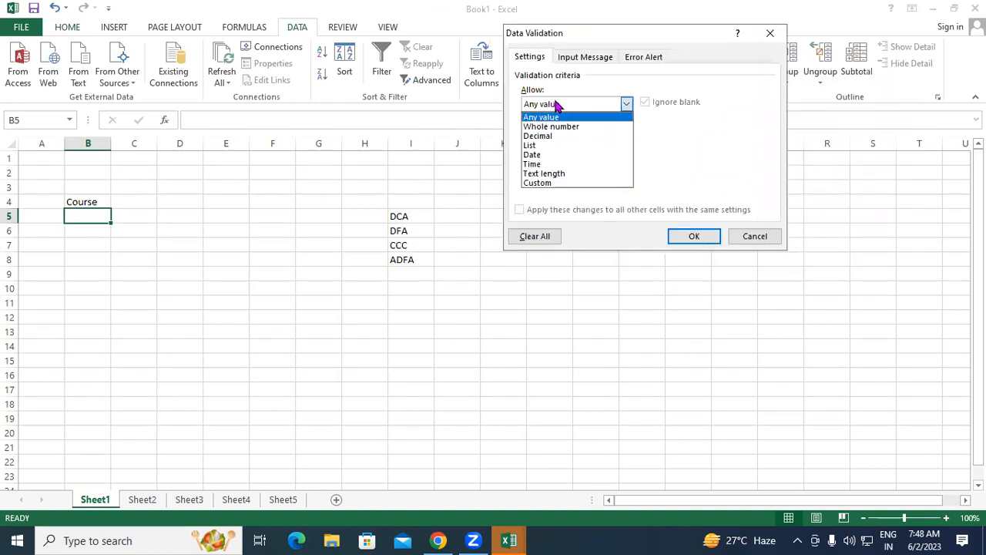
click(539, 144)
click(539, 160)
drag(407, 215, 409, 262)
click(694, 235)
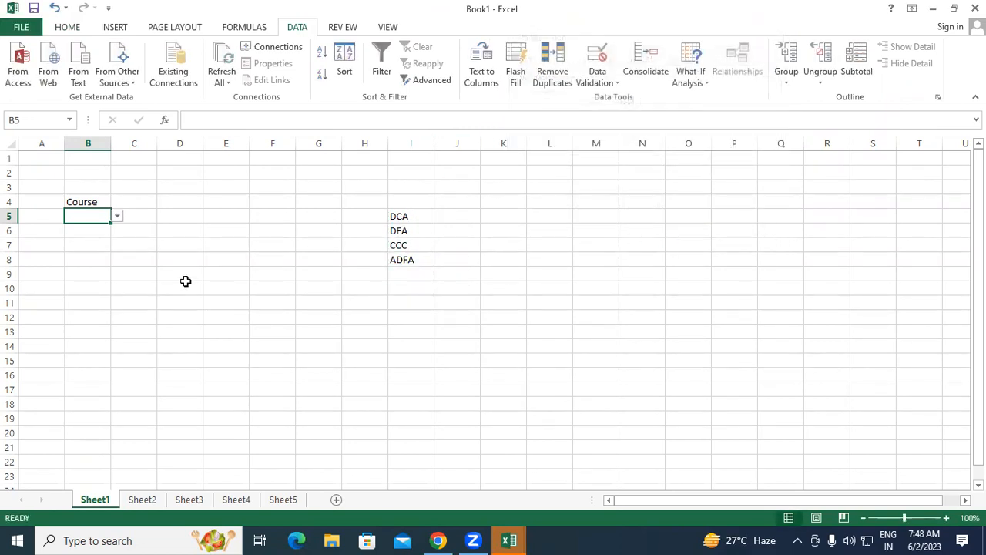
Check the B5 dropdown and fill its validation down through B15.
click(117, 216)
click(158, 192)
drag(111, 223, 142, 359)
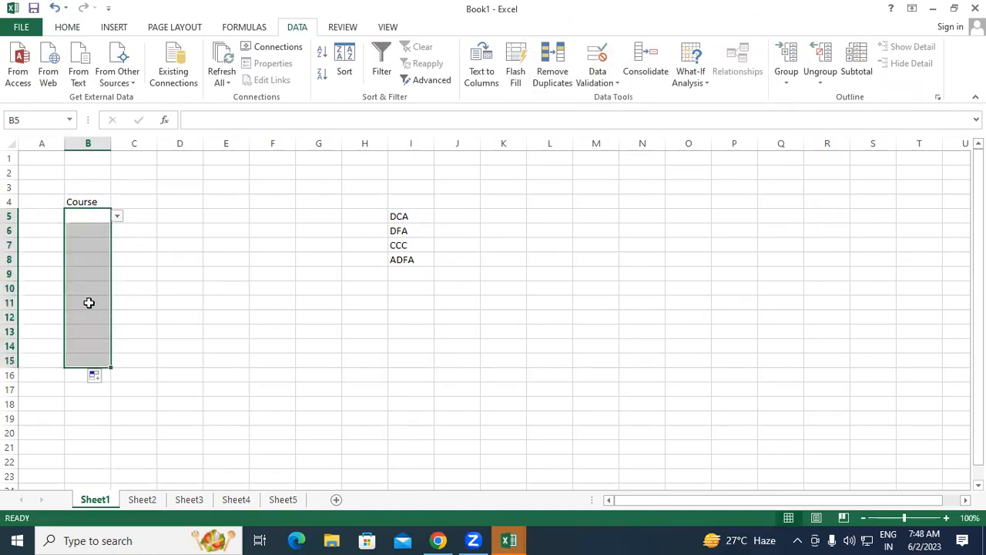
Choose DFA from the course dropdown in B10.
click(86, 290)
click(116, 288)
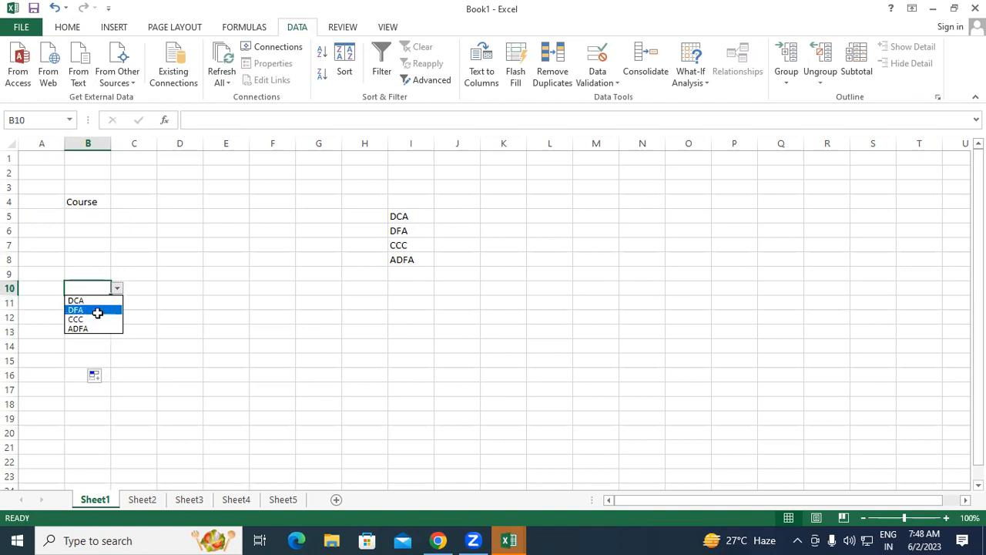
click(97, 313)
click(552, 314)
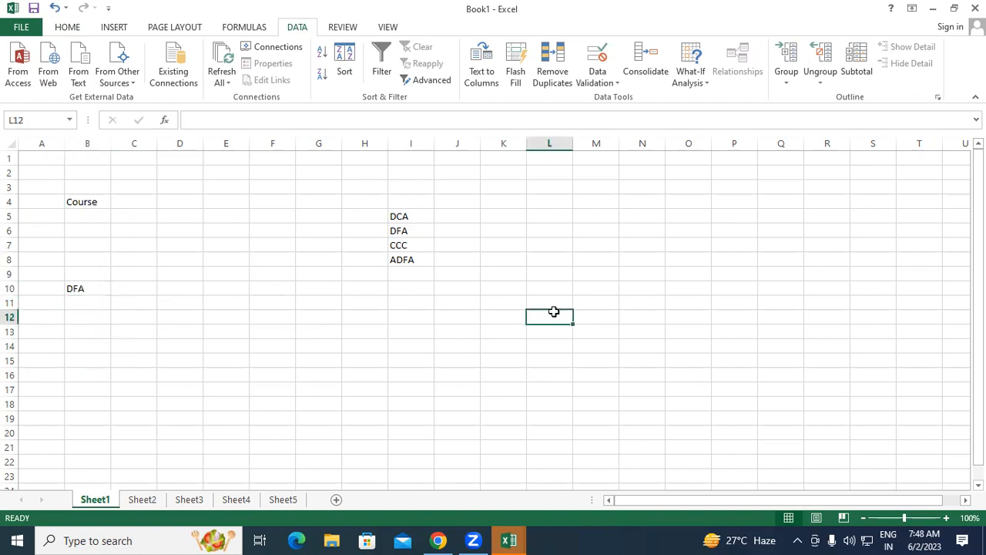
Delete the source course list in I5:I8 and check the choices of the B5 dropdown.
drag(399, 215, 403, 258)
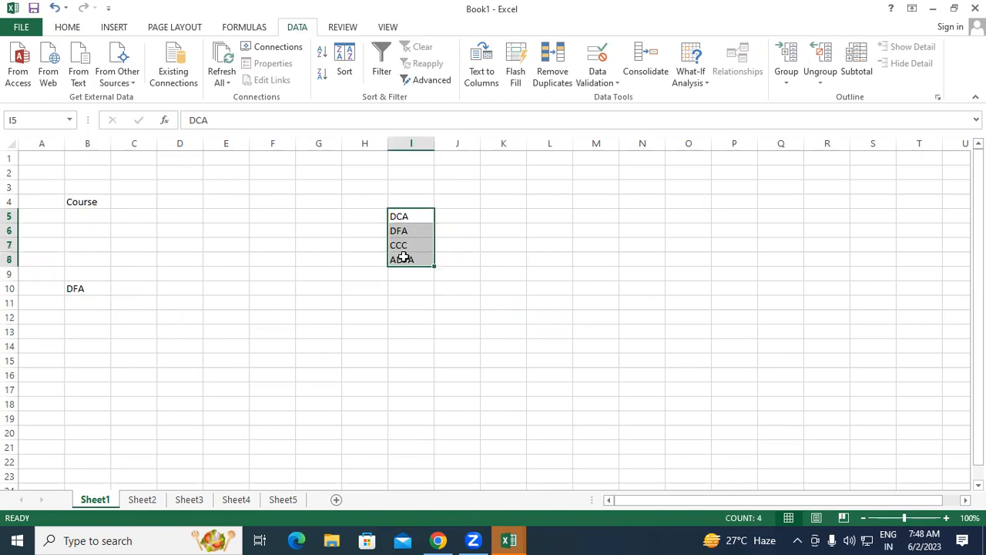
key(Delete)
click(87, 215)
click(116, 216)
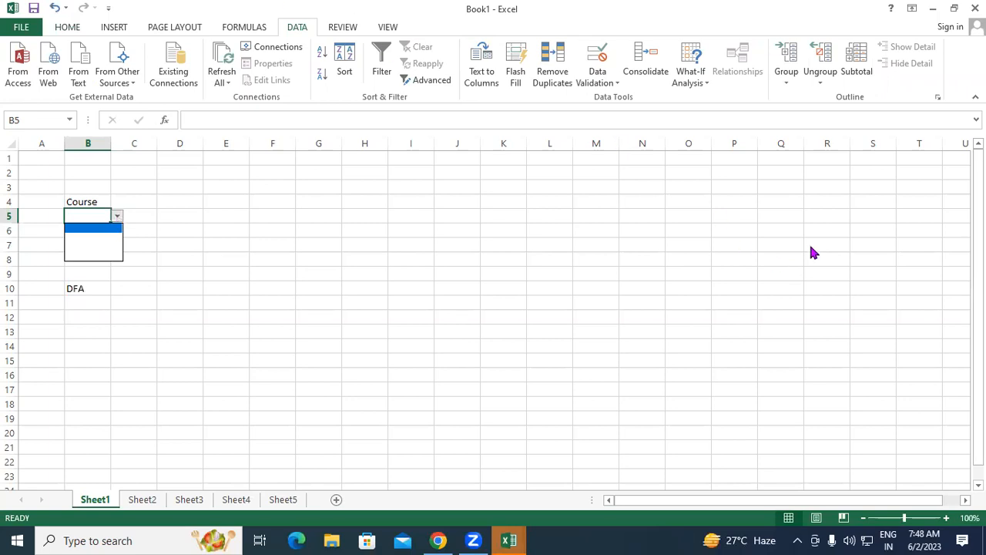
key(Escape)
drag(826, 214, 778, 476)
drag(81, 215, 83, 288)
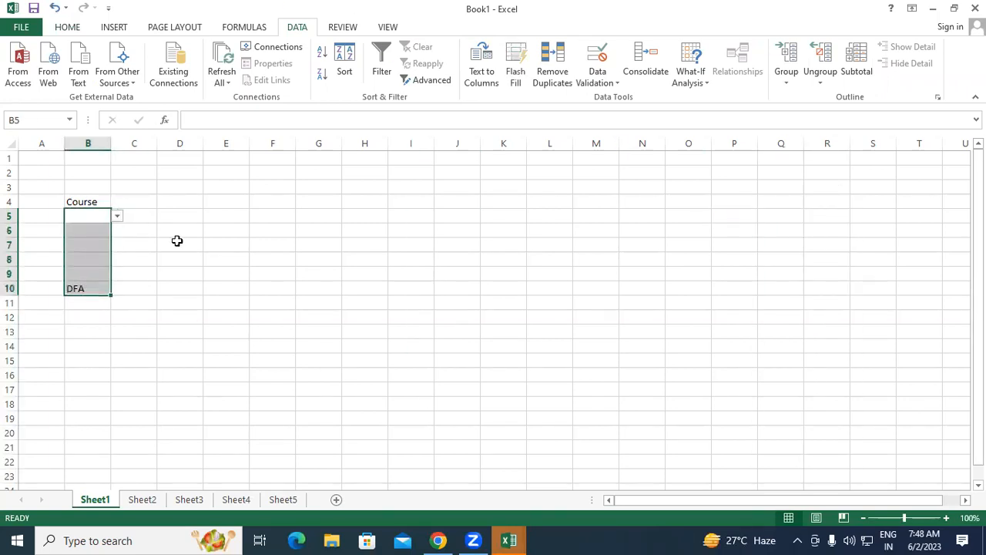
click(452, 218)
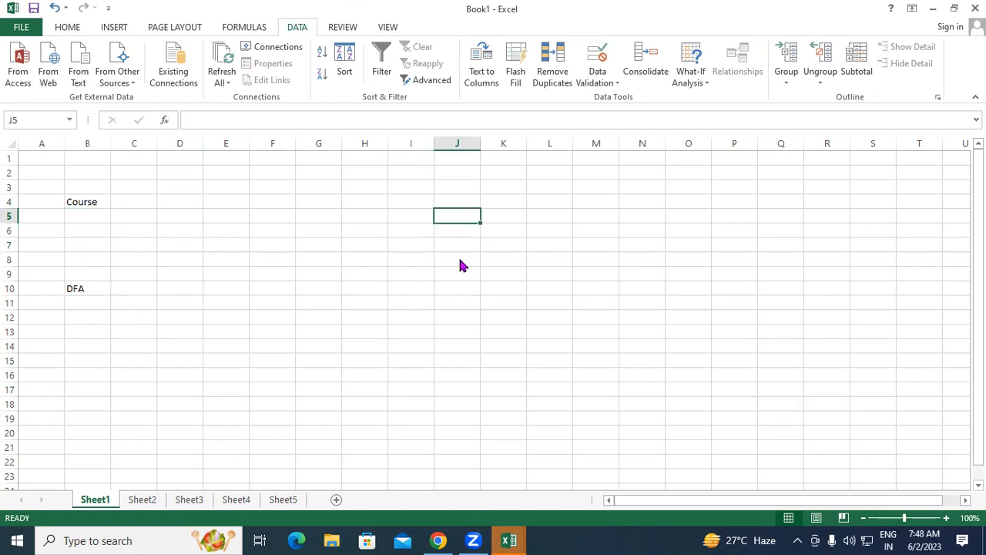
Switch back to the Database spreadsheet in Google Sheets and close the data validation rules.
key(alt+Tab)
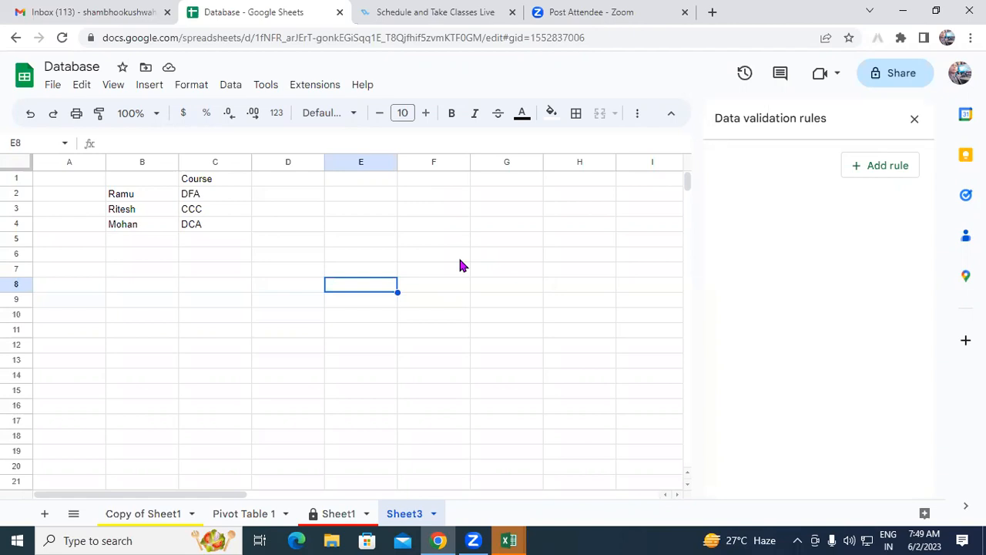
click(915, 120)
click(509, 255)
click(693, 248)
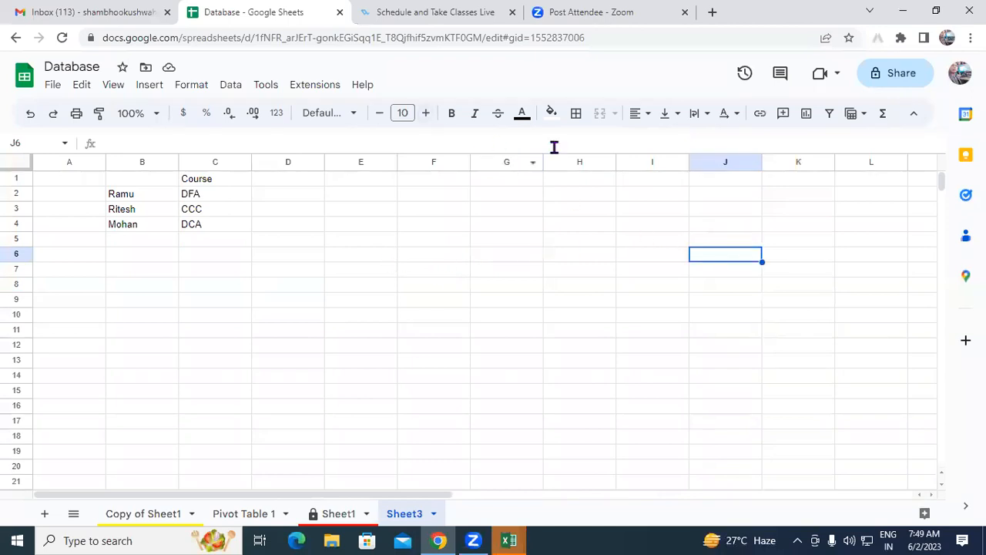
key(Left)
key(Left)
key(Left)
key(Left)
click(318, 208)
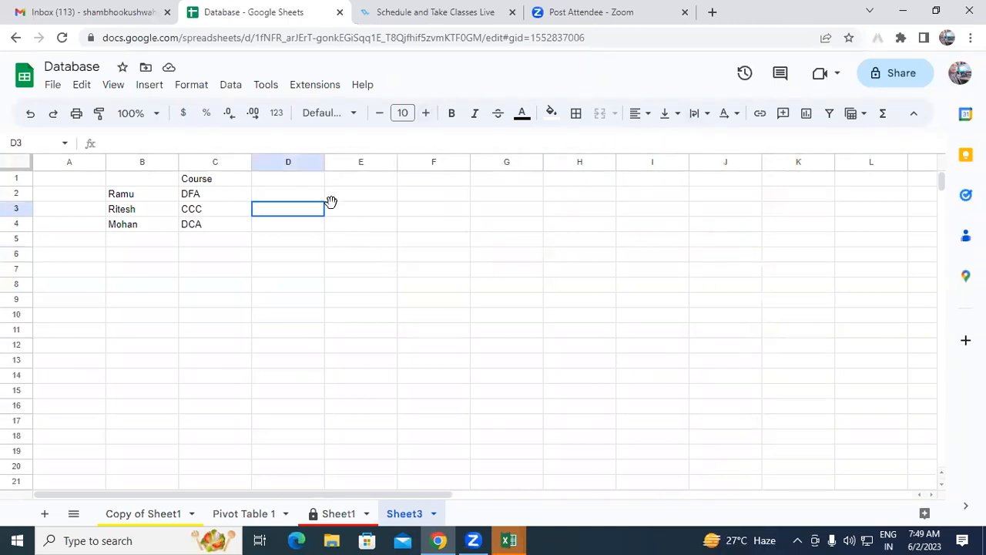
click(493, 222)
click(81, 84)
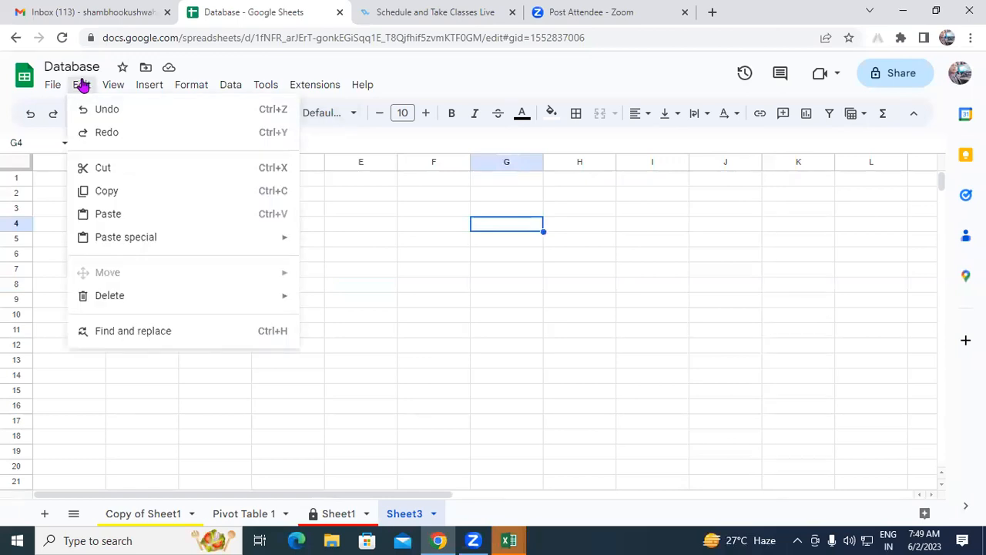
mouse_move(108, 84)
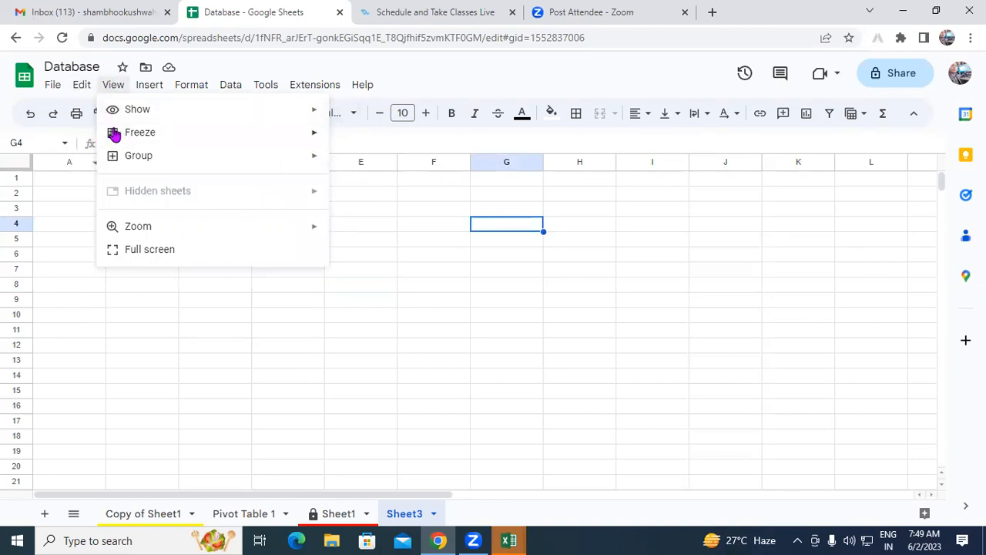
Delete title rows 1 and 2 from the Copy of Sheet1 sheet.
click(288, 405)
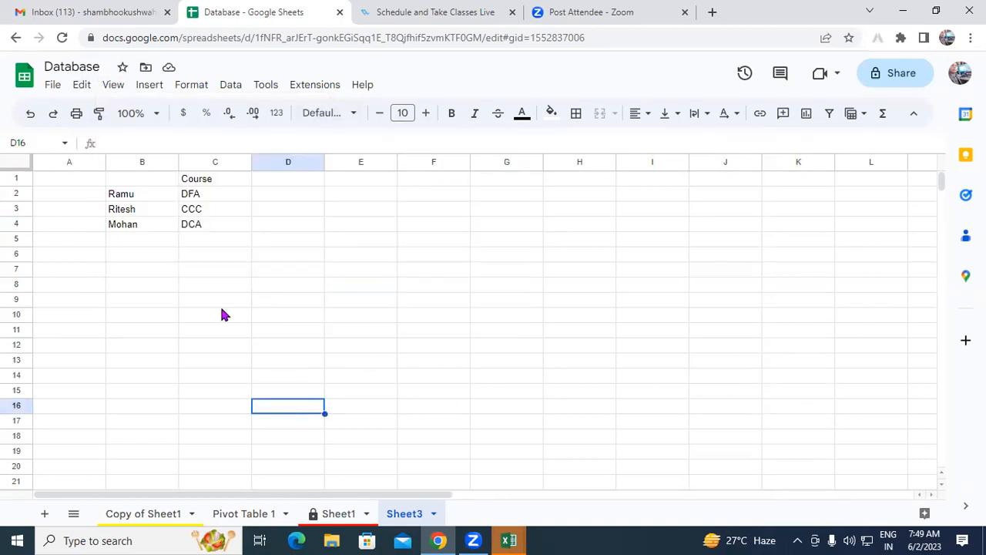
click(148, 515)
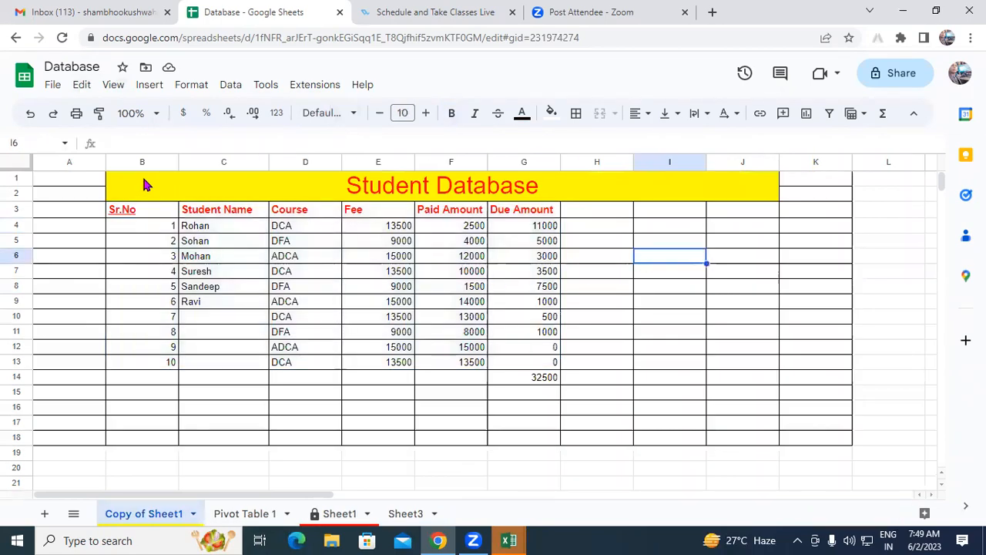
drag(189, 194, 828, 197)
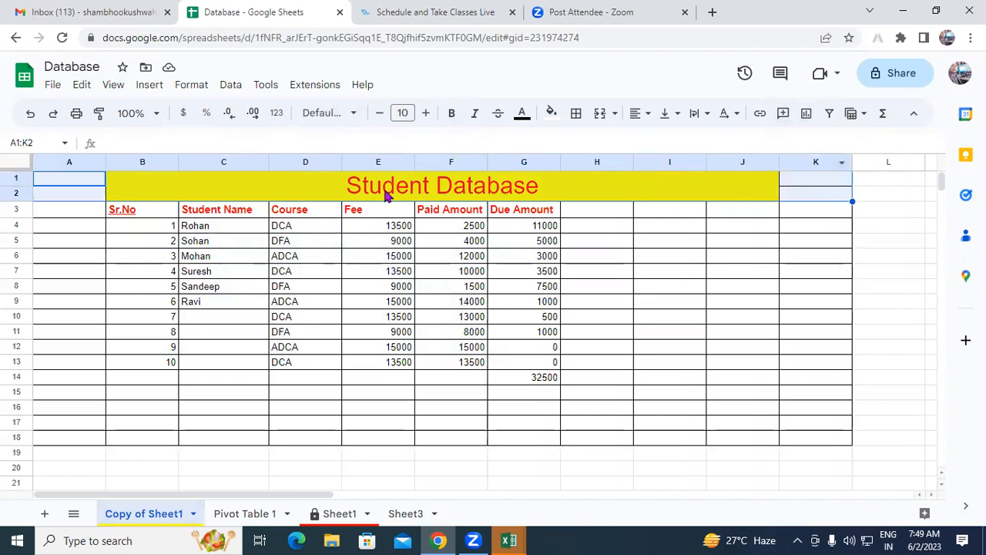
right_click(436, 192)
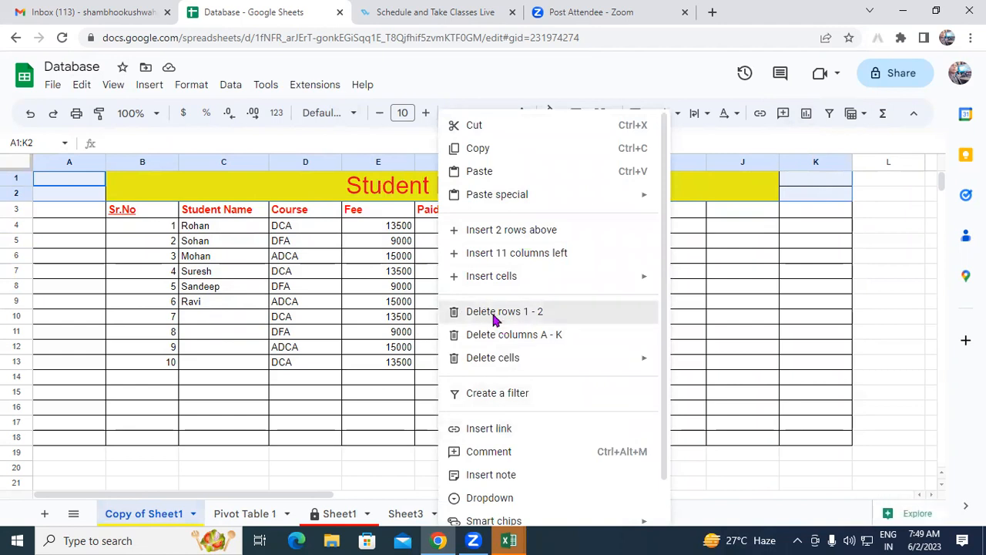
click(493, 319)
click(587, 285)
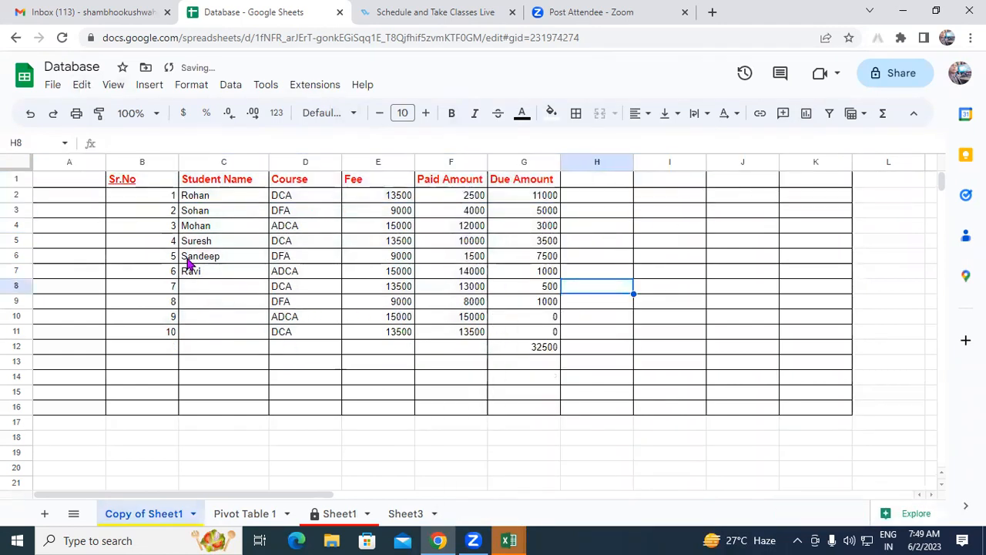
click(719, 198)
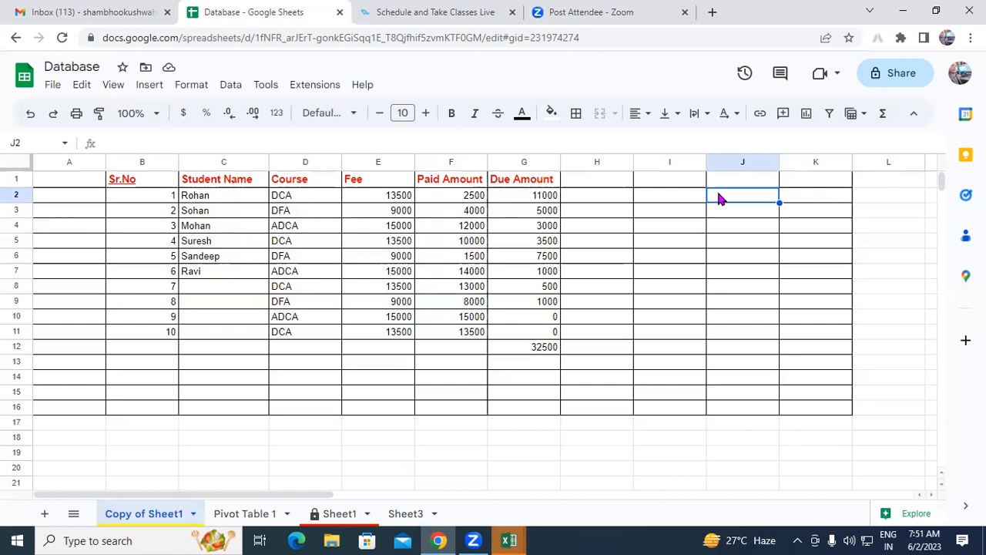
click(498, 362)
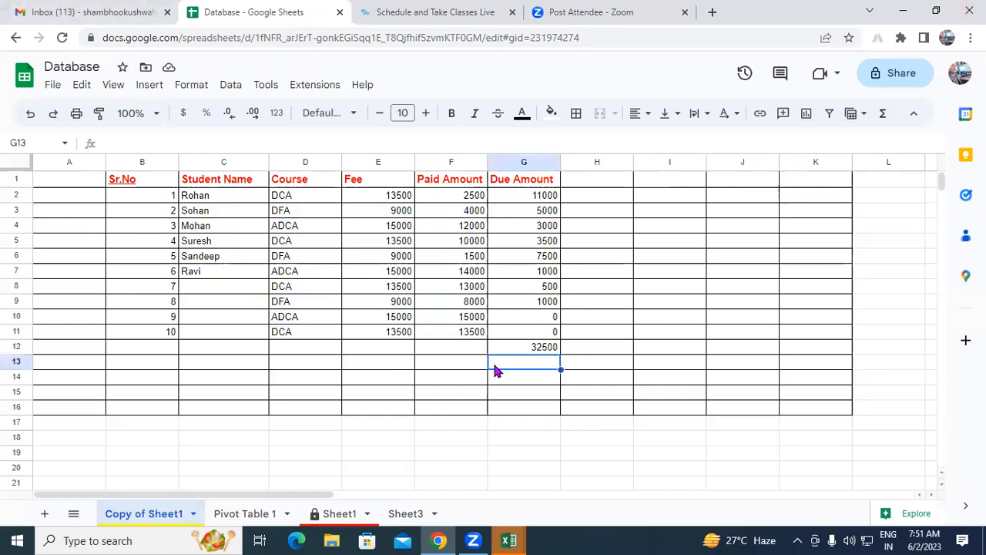
click(492, 346)
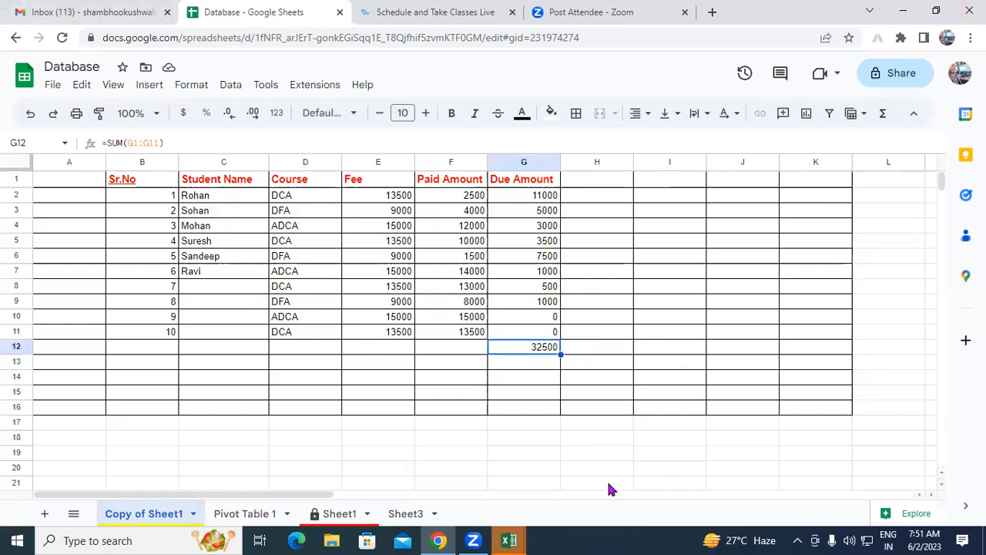
click(127, 179)
drag(166, 184, 535, 346)
click(496, 343)
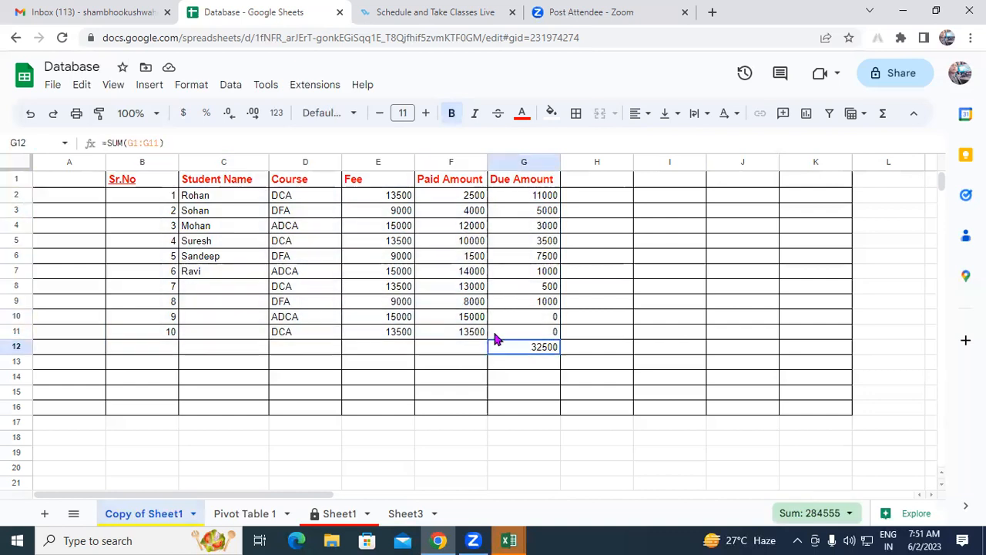
drag(295, 301, 295, 286)
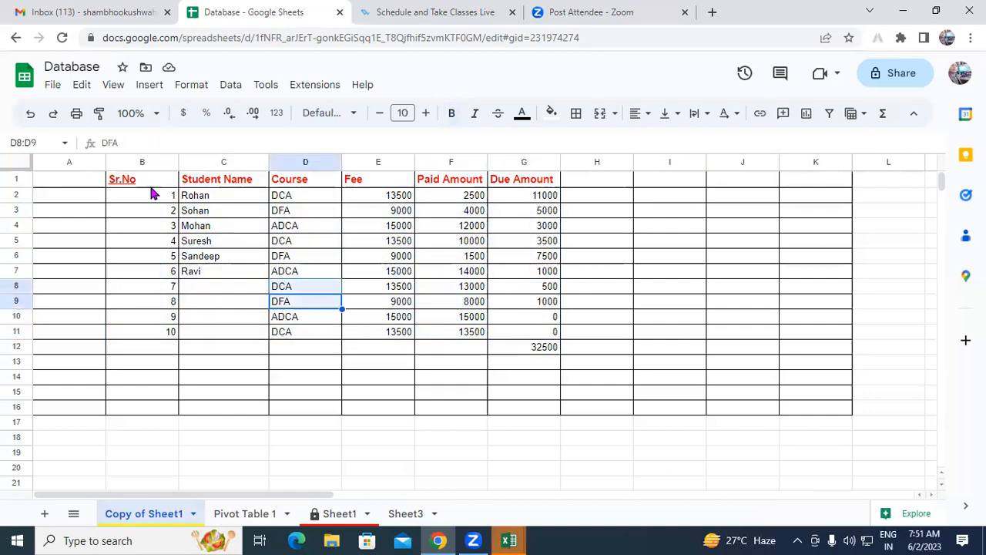
click(456, 182)
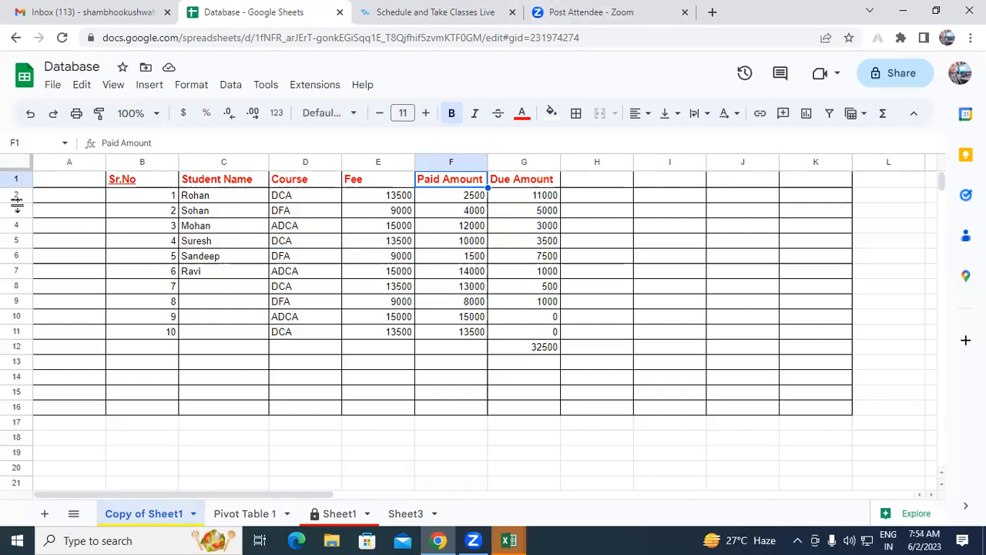
Freeze columns A through D of the student table and check them by scrolling sideways.
drag(29, 168, 343, 180)
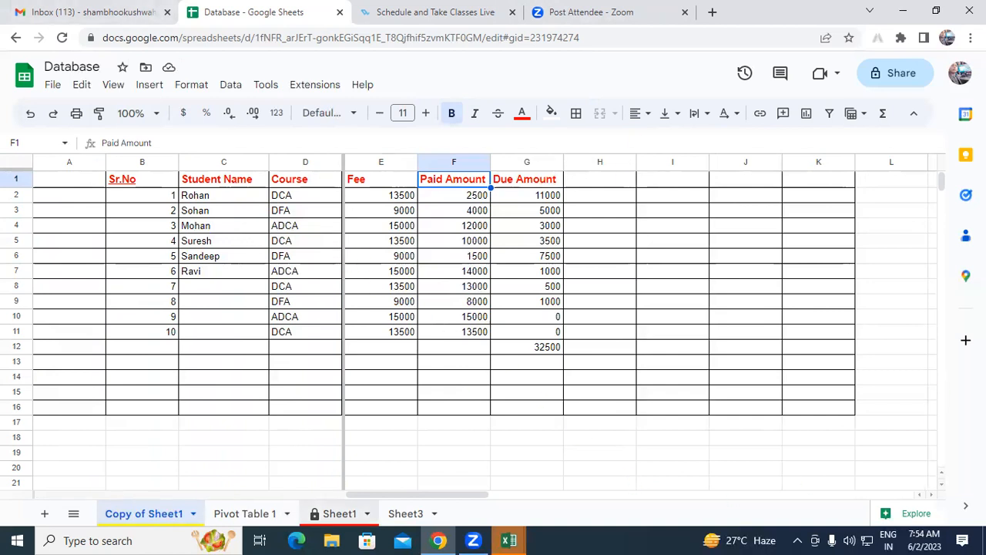
drag(403, 497, 381, 493)
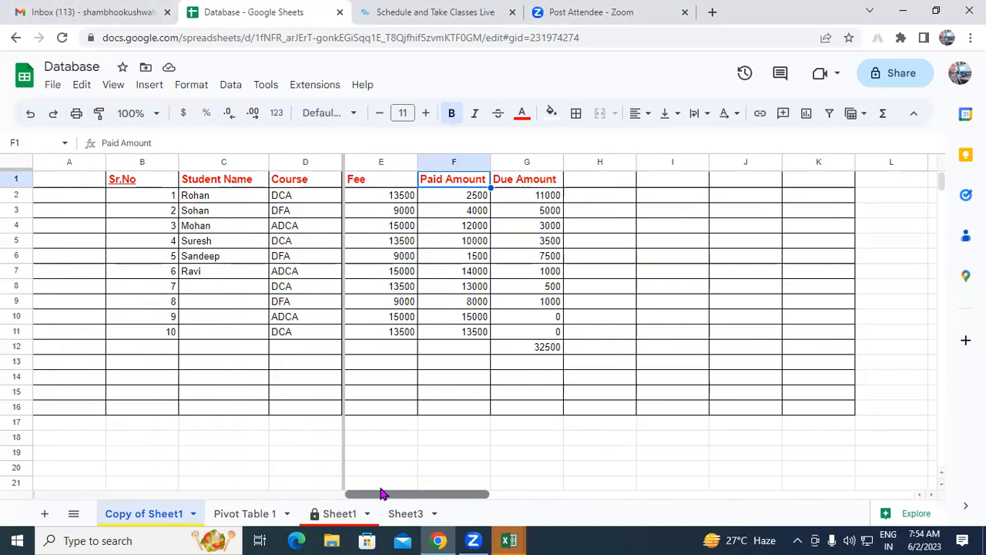
drag(381, 493, 630, 501)
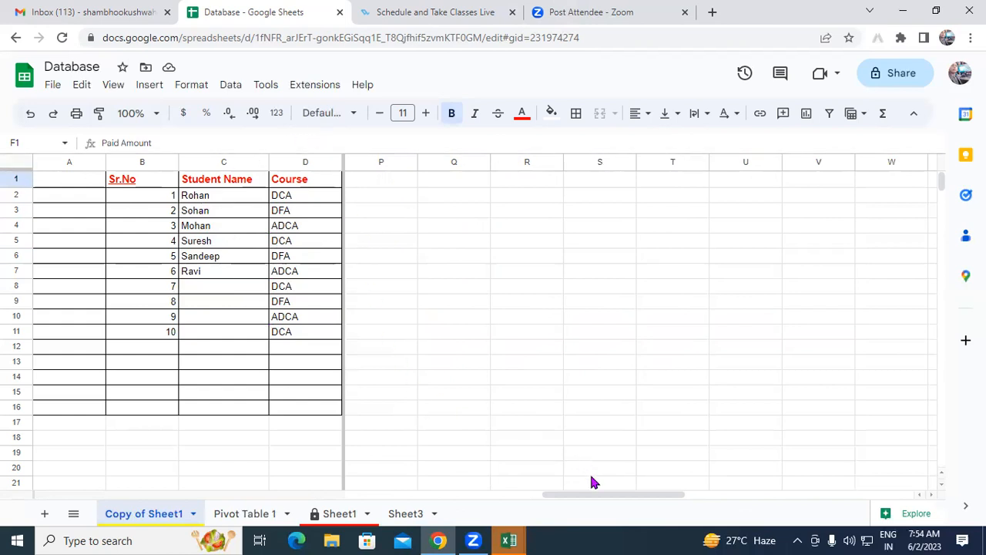
drag(588, 497, 275, 485)
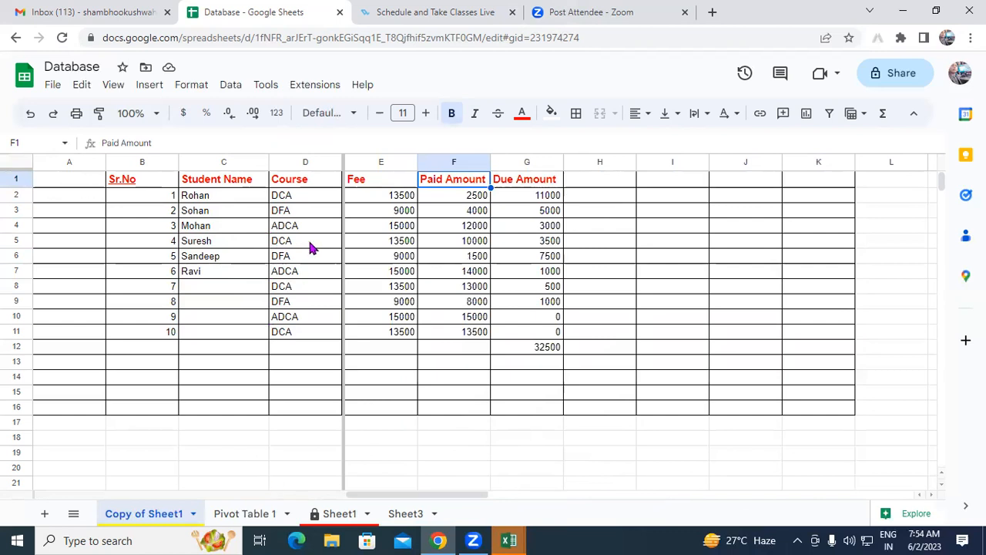
Reduce the frozen columns to A through C and freeze rows 1 through 5.
drag(341, 161, 267, 162)
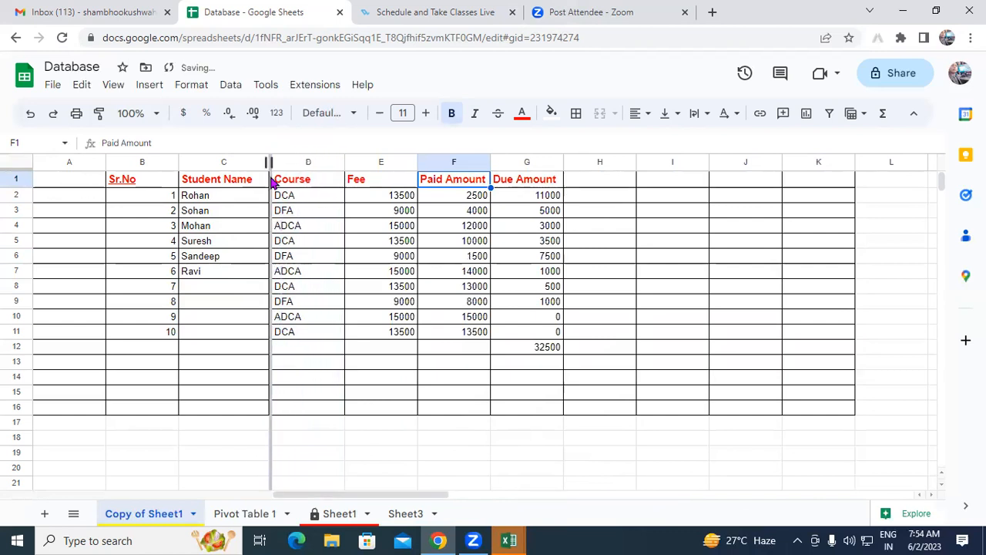
drag(334, 496, 355, 495)
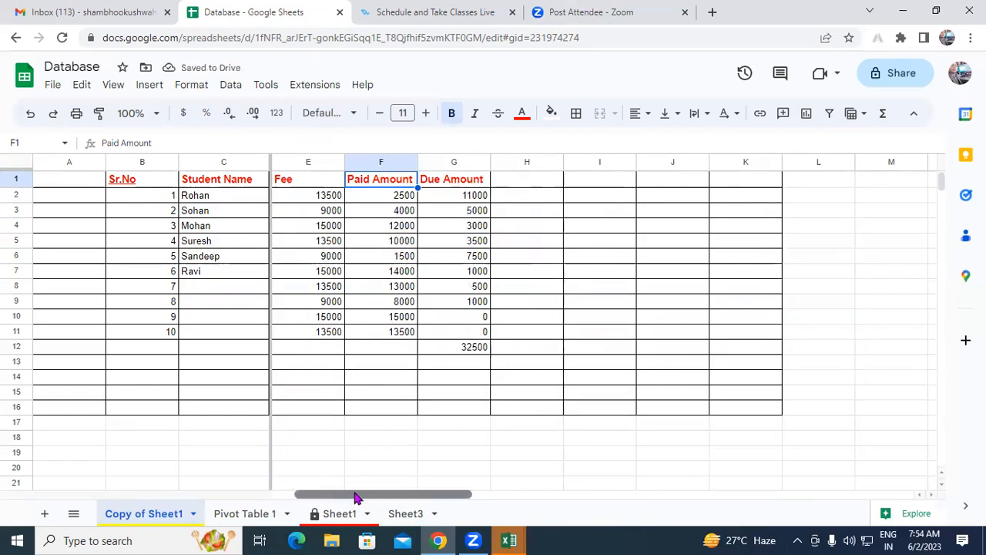
drag(363, 498, 297, 501)
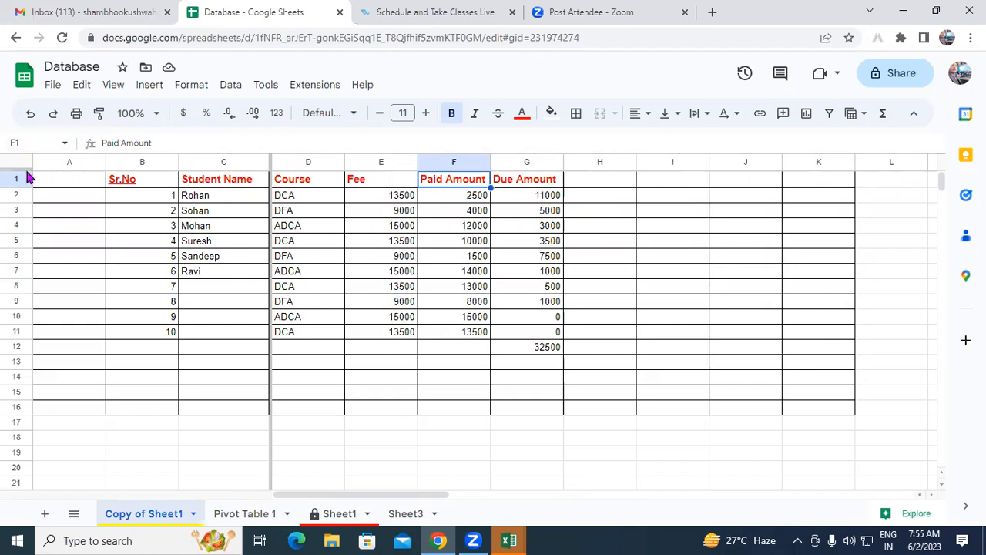
drag(27, 168, 34, 254)
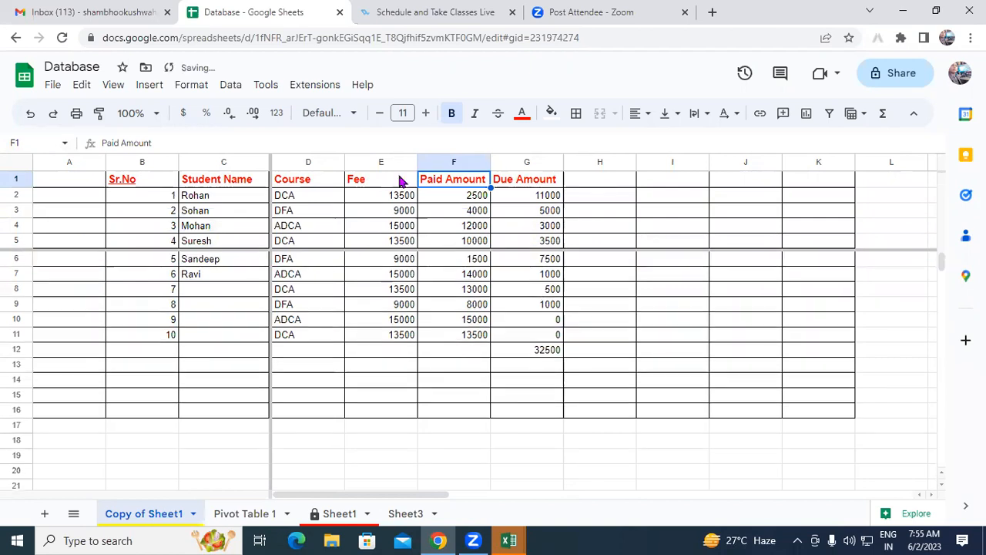
Enter 33453, 454545 and 445 in cells E1781, F1781 and G1781 under the frozen headings.
drag(943, 264, 942, 288)
click(371, 275)
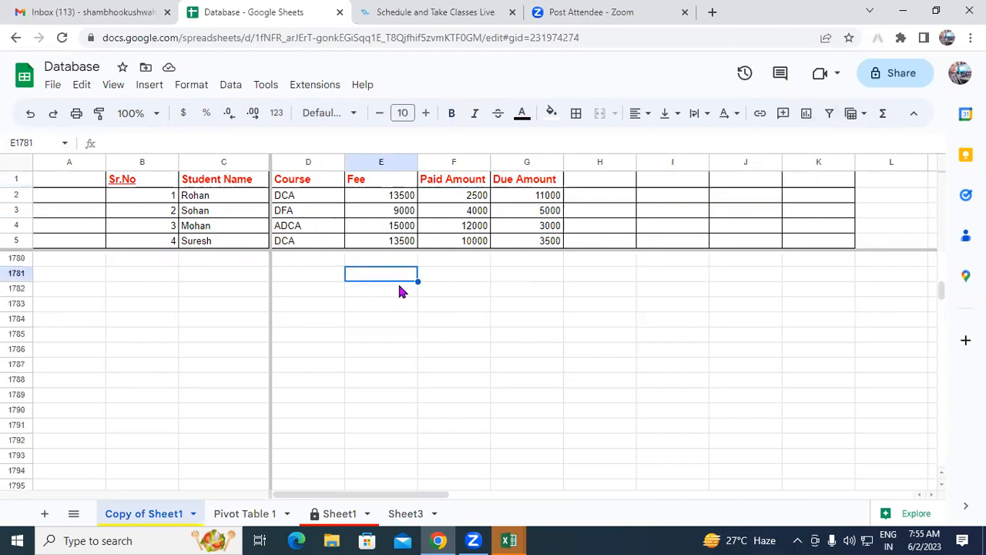
text(33453)
click(442, 273)
text(454545)
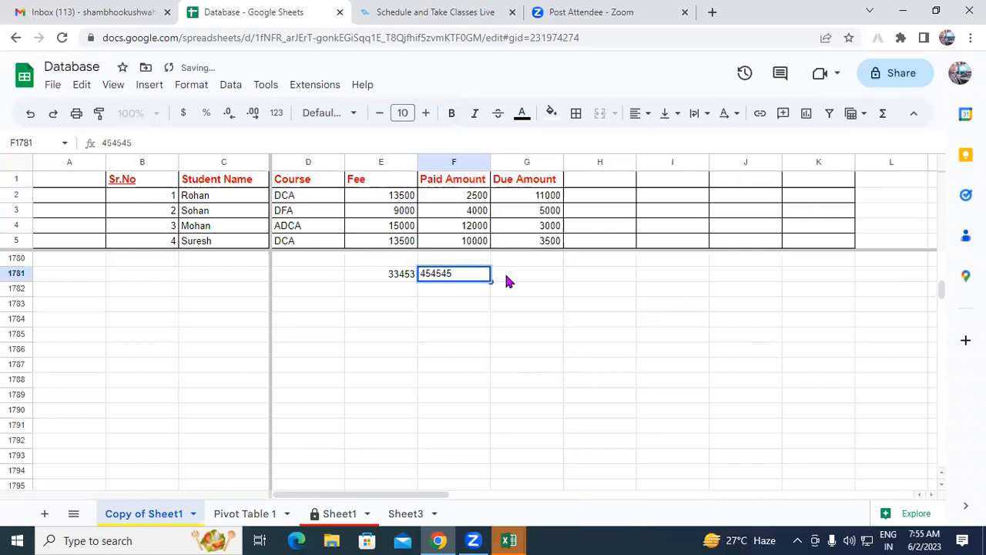
click(506, 276)
text(445)
key(Return)
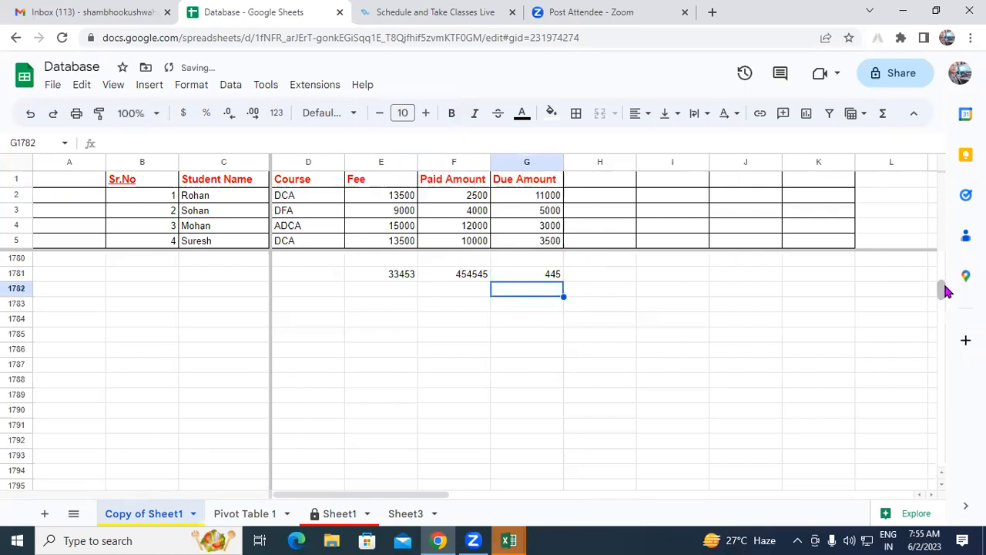
drag(940, 290, 940, 323)
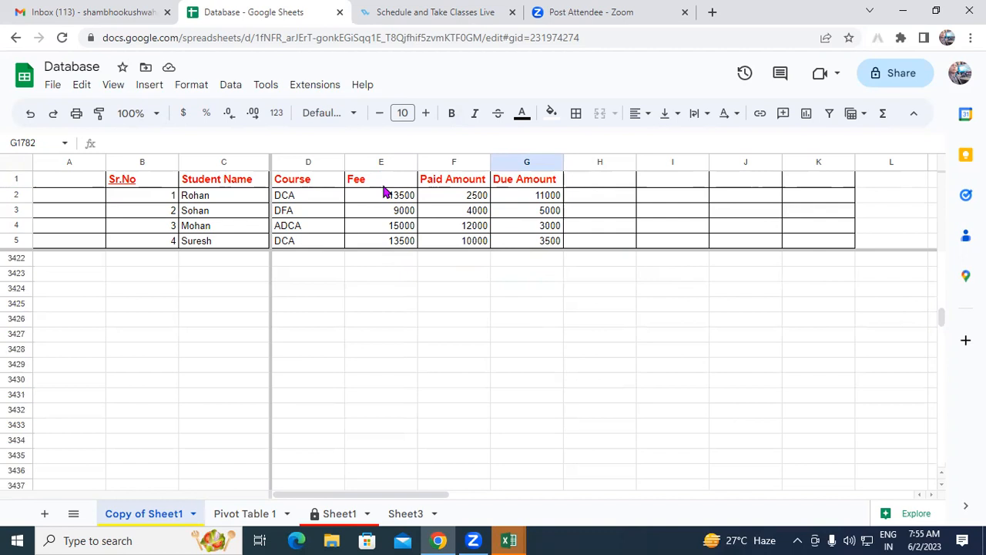
click(307, 276)
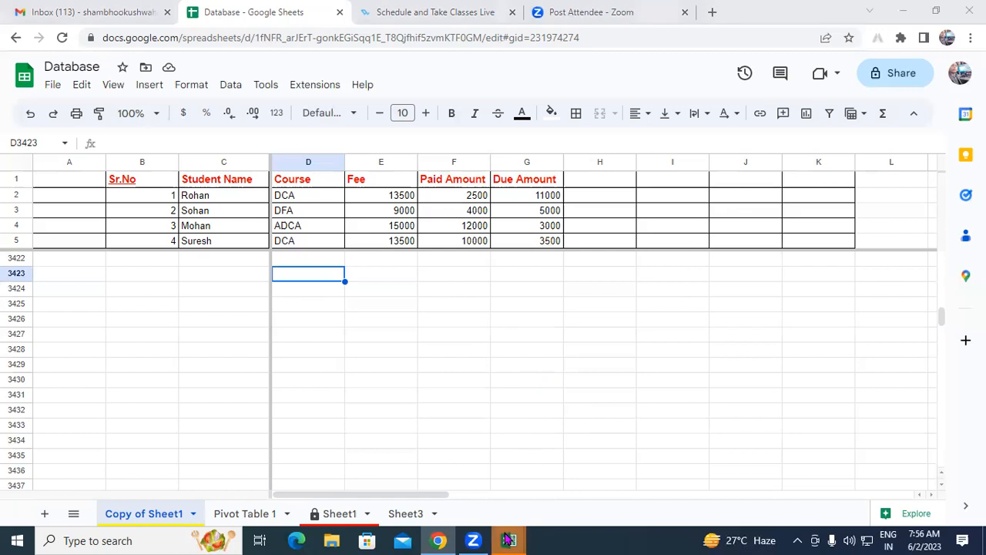
Switch to the SR(pivote table) workbook in Excel and select cell E13 in the Sheet1 sales table.
mouse_move(508, 540)
click(539, 483)
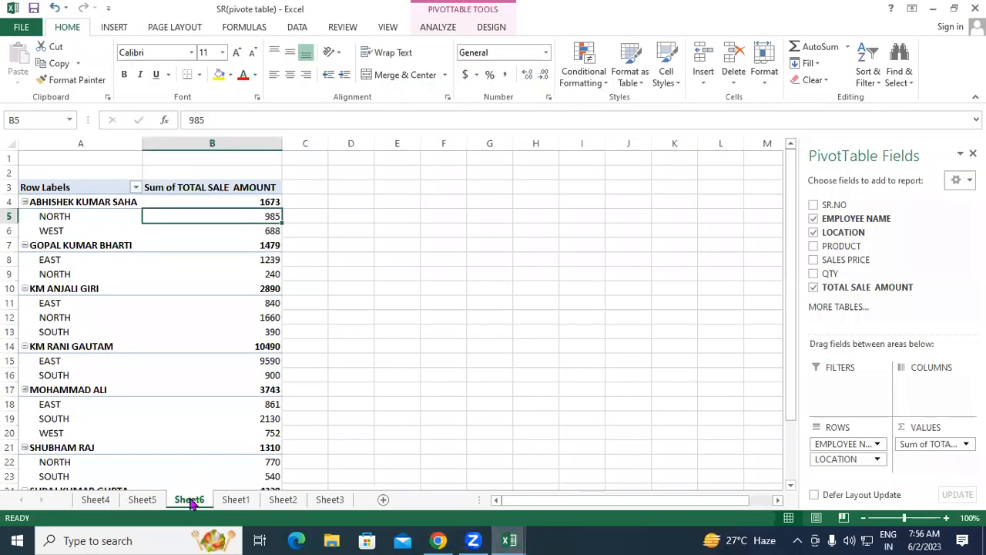
click(144, 499)
click(236, 499)
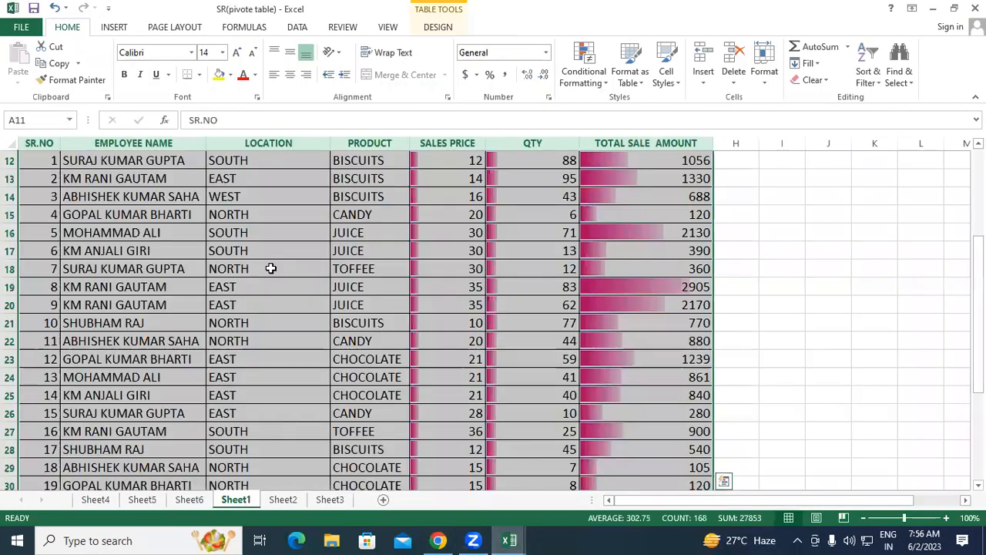
scroll(385, 323, up, 3)
click(412, 337)
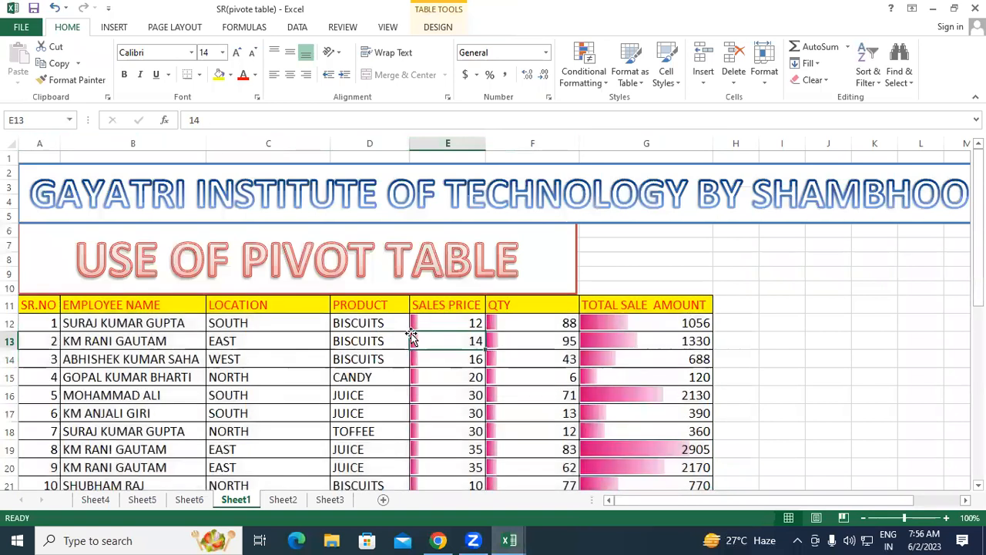
Freeze the top row of Sheet1 and check it by scrolling through the sales table.
click(388, 27)
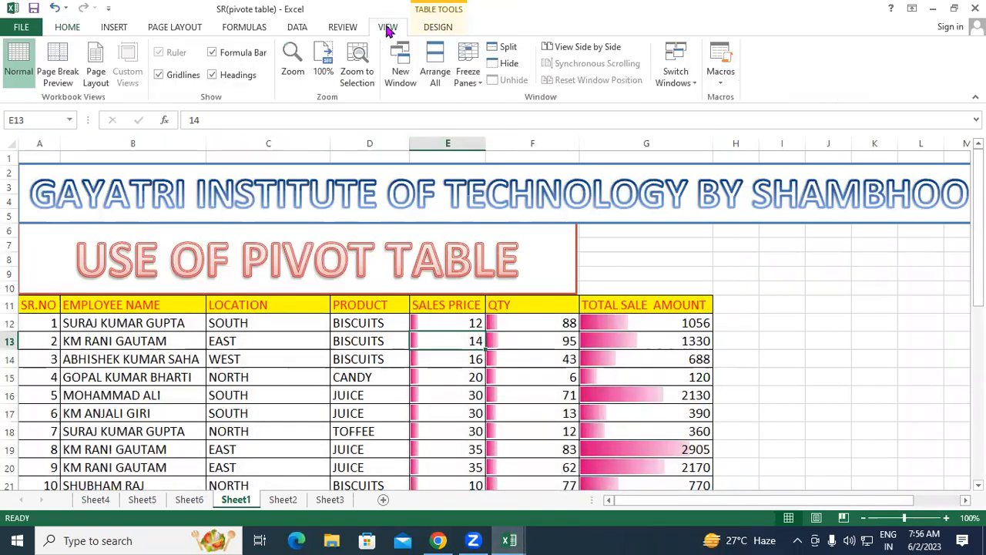
click(473, 81)
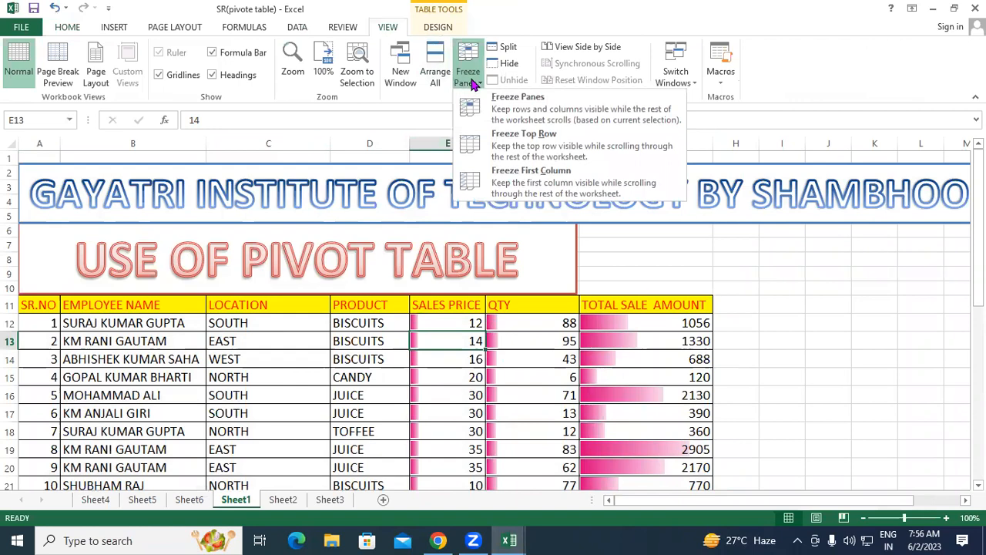
click(517, 141)
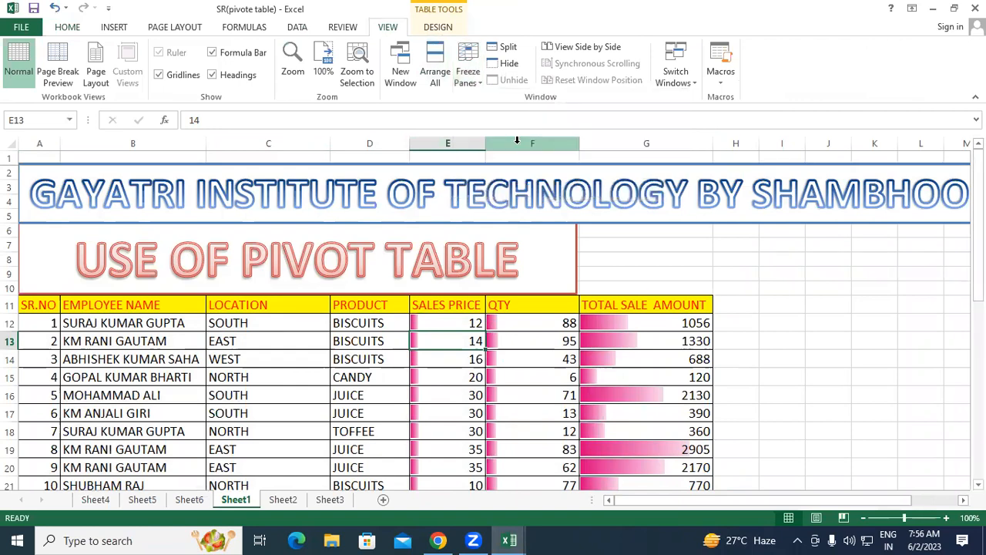
scroll(468, 264, down, 4)
scroll(462, 387, up, 1)
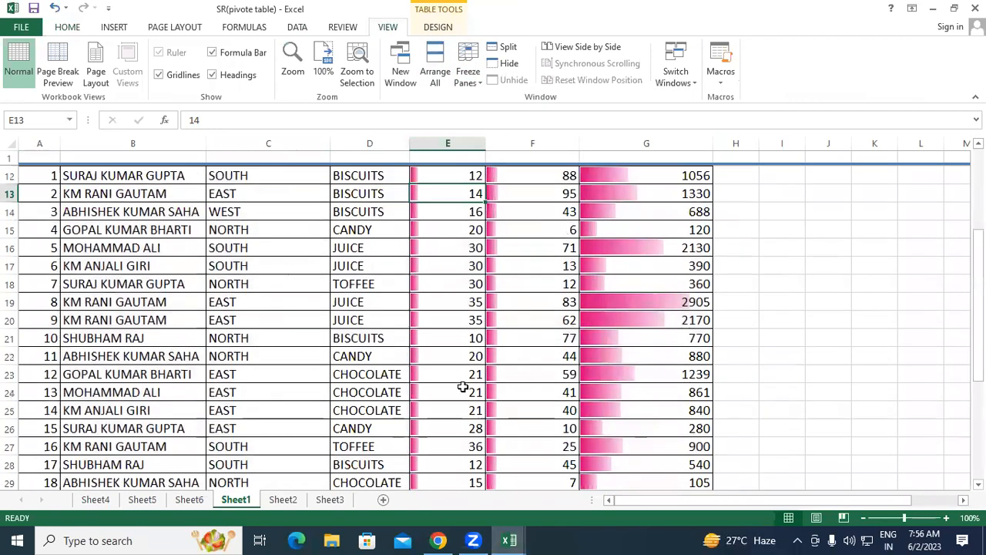
scroll(463, 387, up, 4)
Freeze the first column of Sheet1 and check it by scrolling sideways.
click(469, 77)
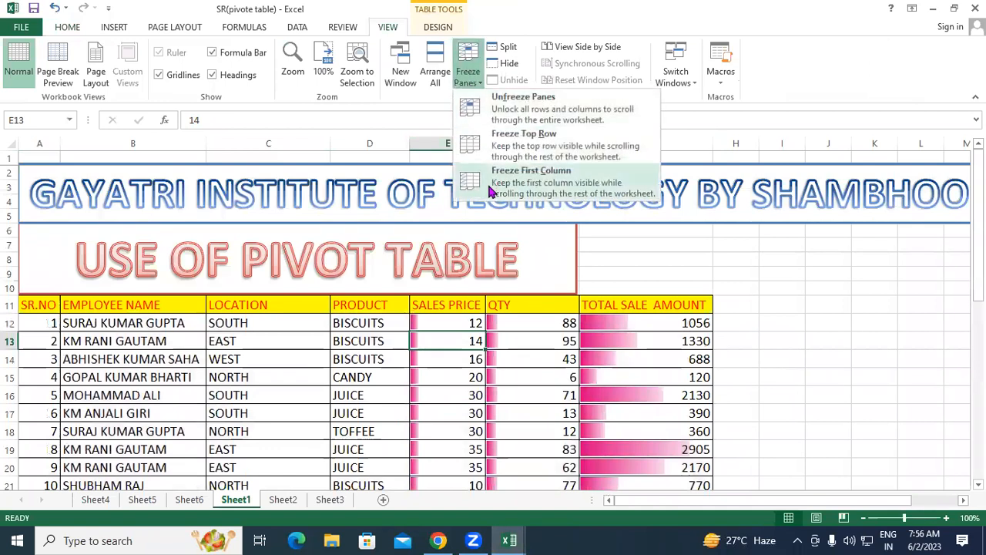
click(541, 182)
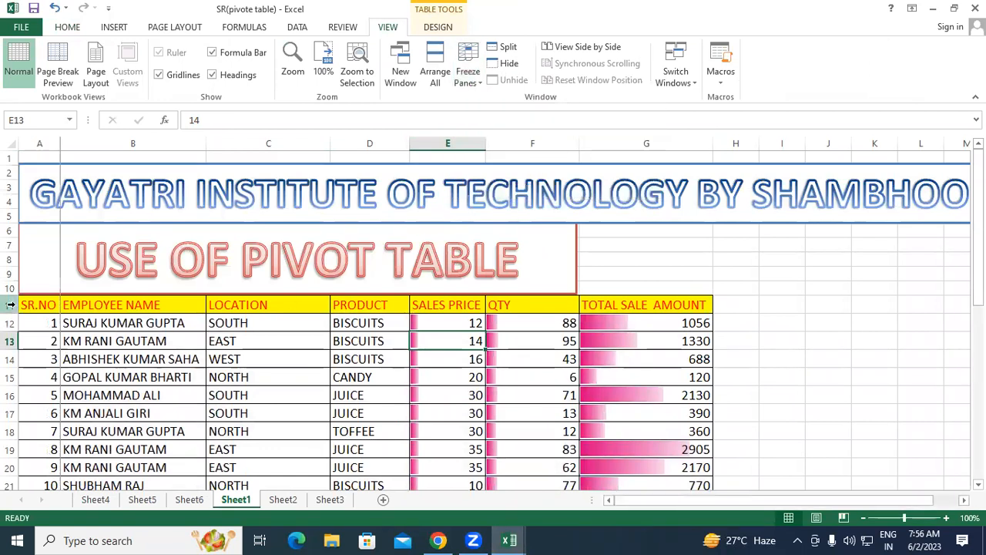
drag(657, 508, 741, 514)
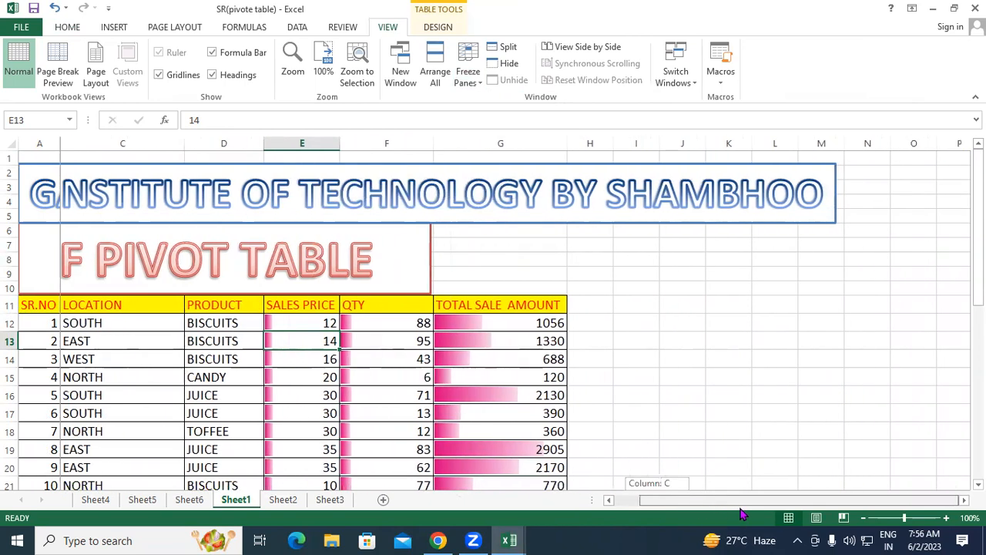
click(963, 500)
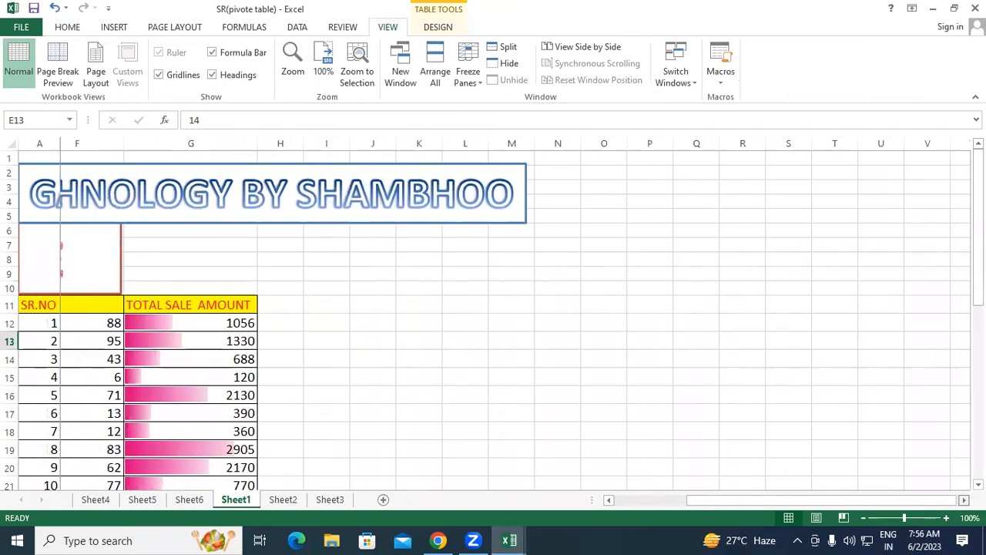
Scroll sideways through the Sheet1 sales table and back to recheck the frozen first column.
click(964, 501)
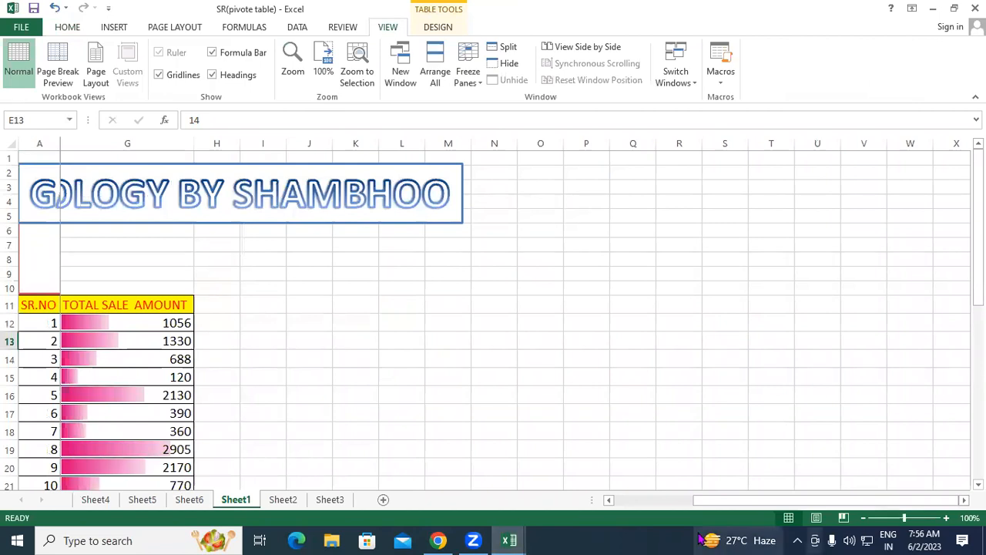
click(705, 504)
drag(705, 505, 599, 502)
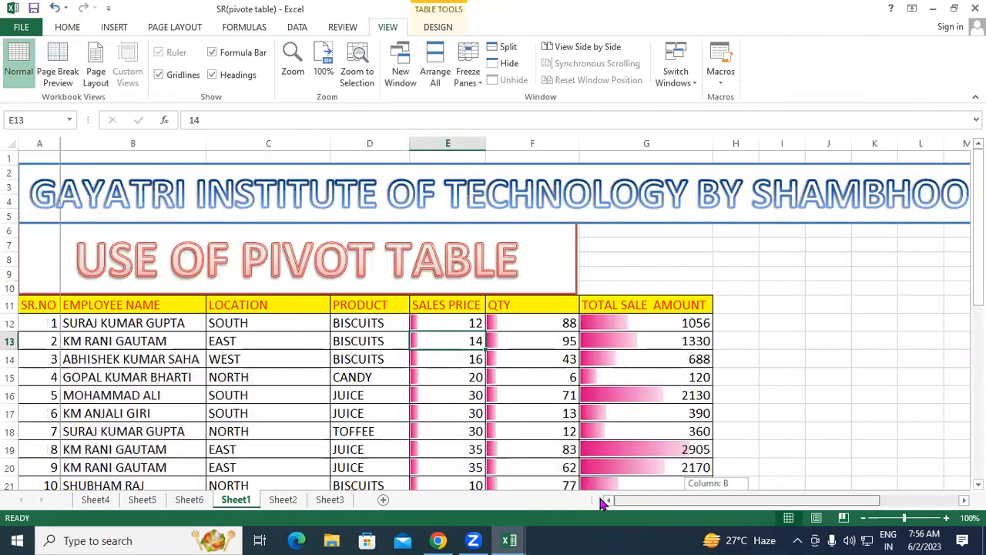
Switch to the Database spreadsheet in Google Sheets and move the freeze boundaries to below row 2 and after column E.
click(437, 540)
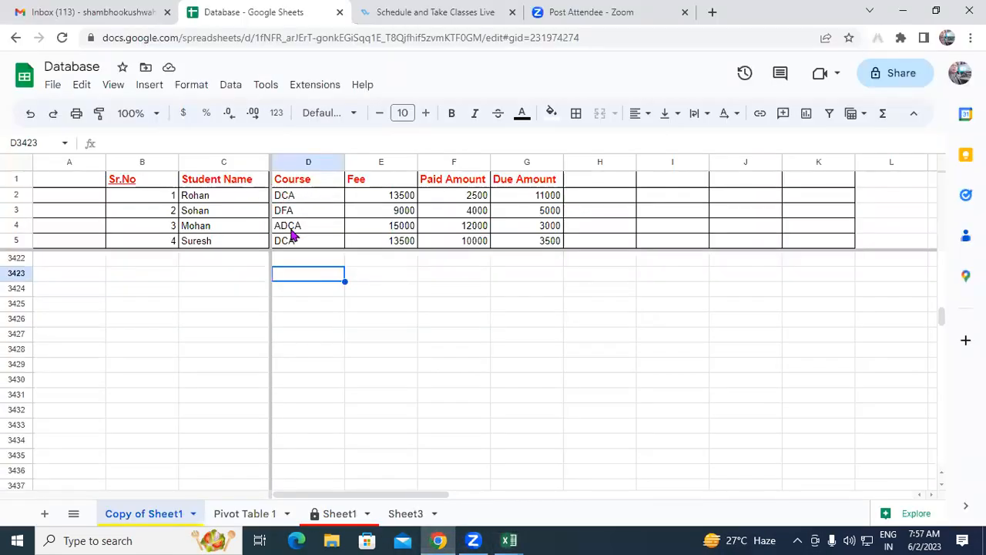
scroll(285, 228, up, 3)
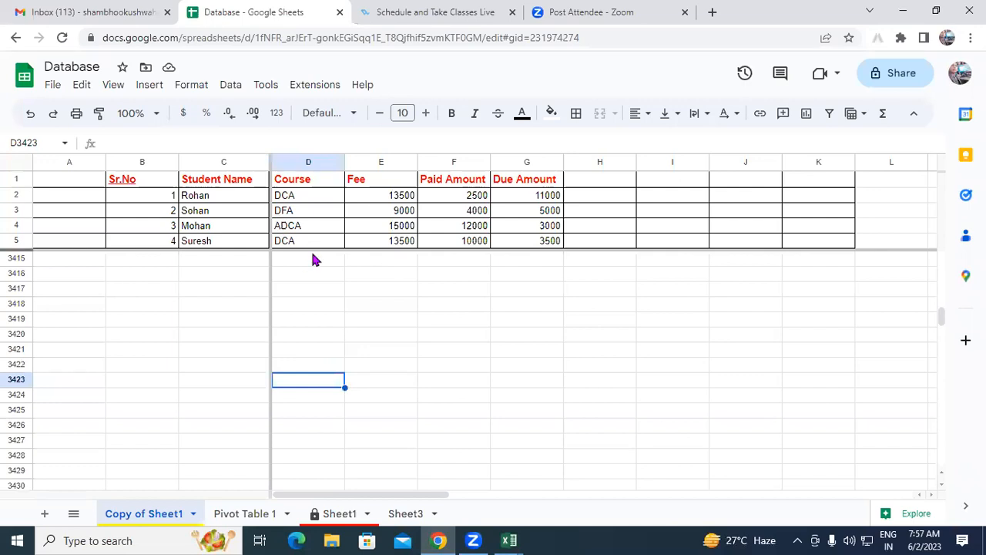
drag(312, 253, 419, 207)
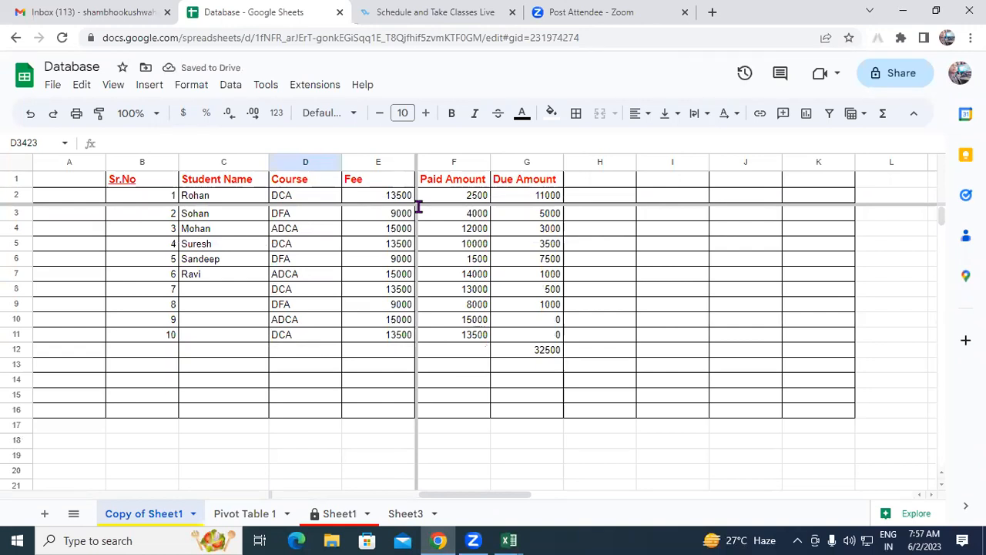
Narrow column E to a sliver and remove the frozen columns and rows from Copy of Sheet1.
drag(416, 162, 346, 193)
drag(79, 211, 31, 223)
drag(133, 205, 137, 165)
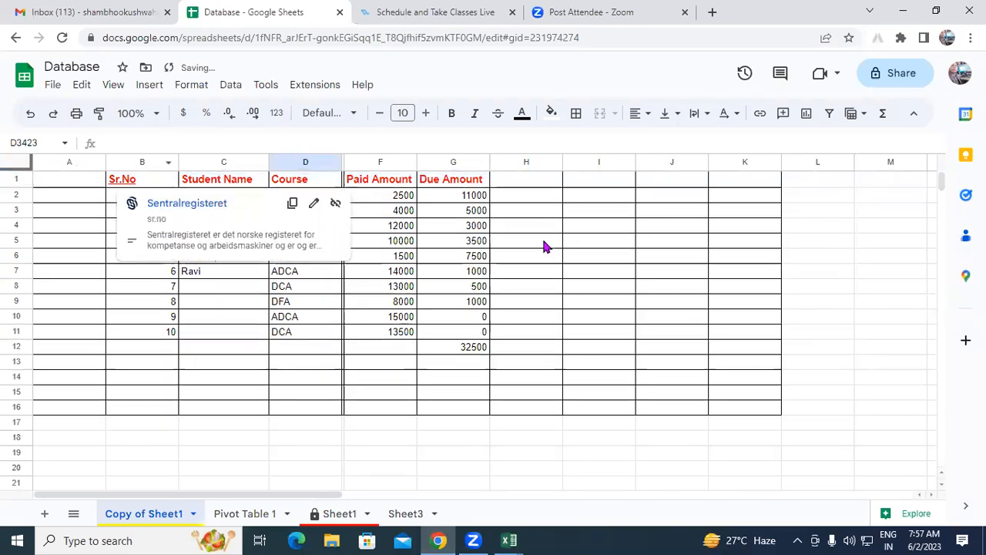
Select cell F8 in the Paid Amount column and scroll the sheet down and up to check the unfrozen rows.
click(543, 245)
click(389, 288)
key(ctrl+c)
scroll(445, 242, down, 3)
scroll(432, 270, up, 3)
scroll(416, 289, down, 4)
scroll(389, 307, up, 4)
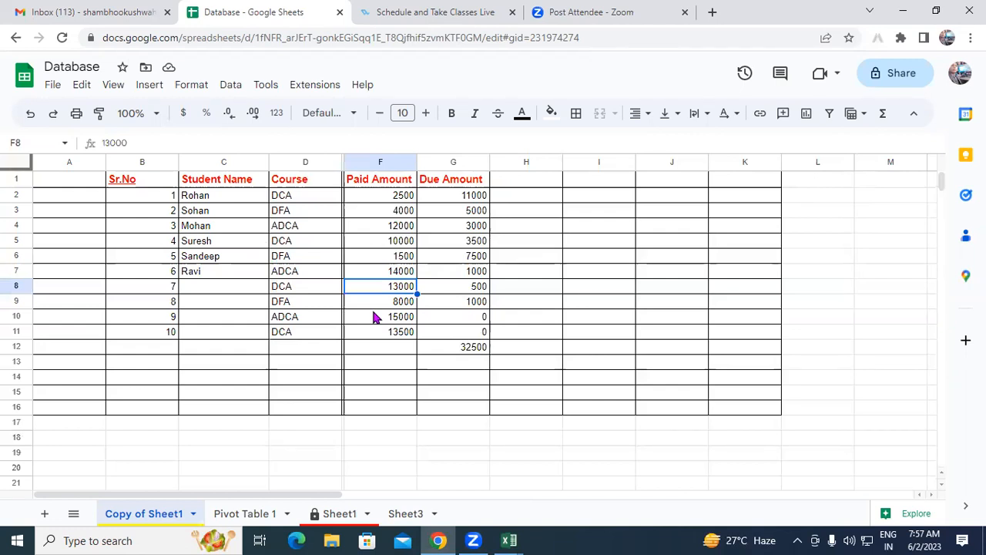
Open the freeze options for rows and columns with cell F8 selected.
click(111, 86)
mouse_move(135, 138)
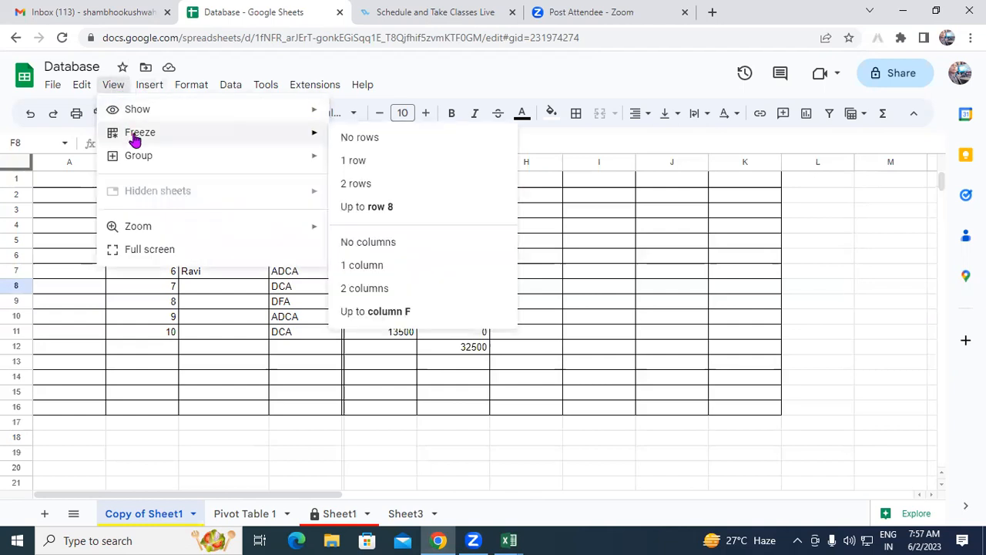